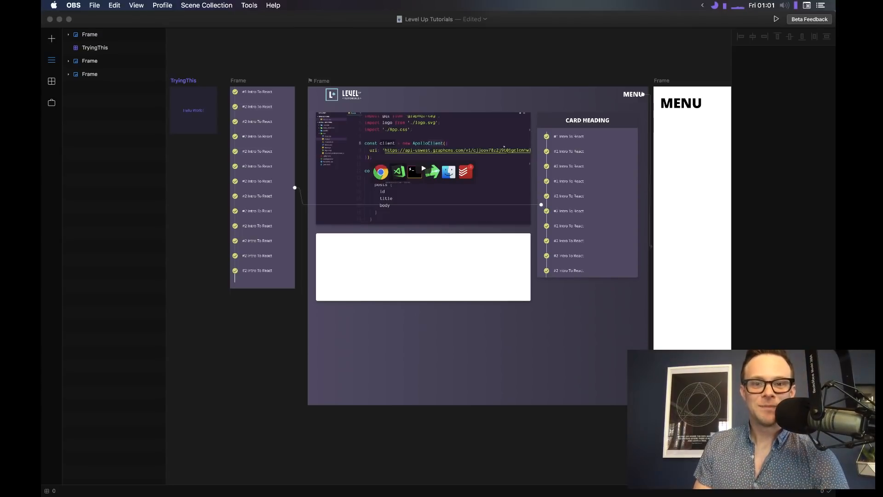
Switch to Framer X and inspect the layers nested inside the main page frame, including its first child frame
left_click(246, 213)
left_click(416, 264)
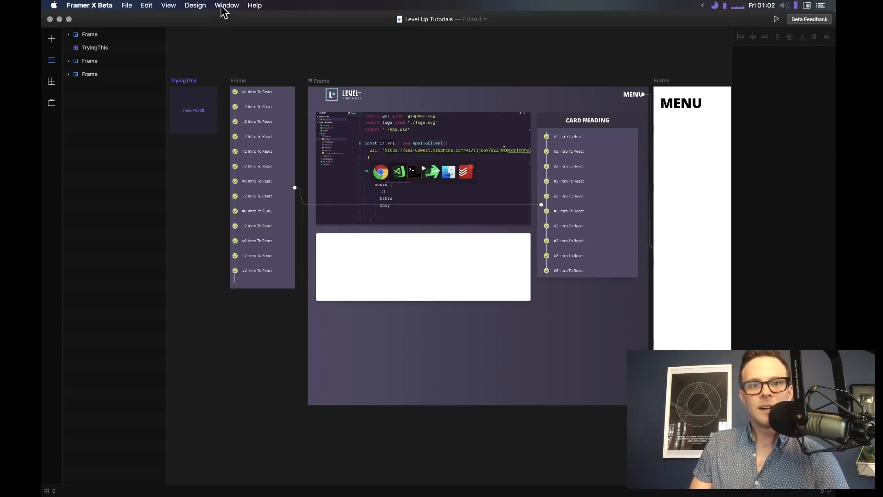
left_click(69, 35)
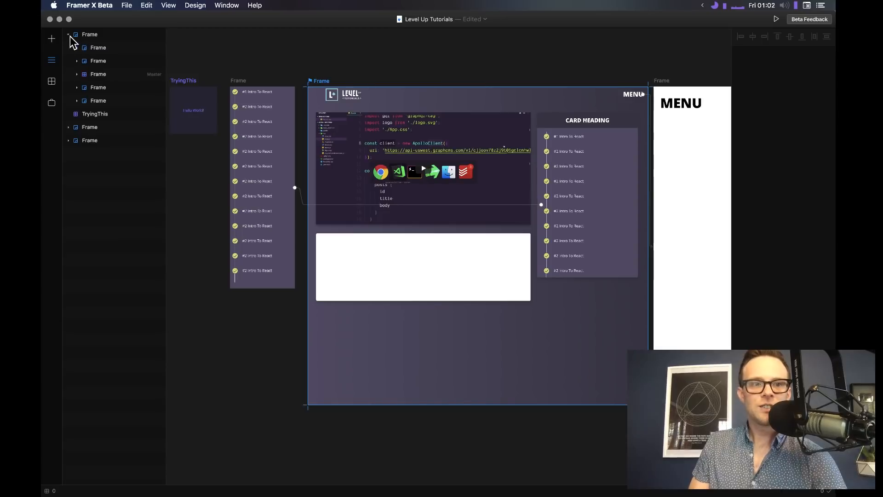
left_click(78, 47)
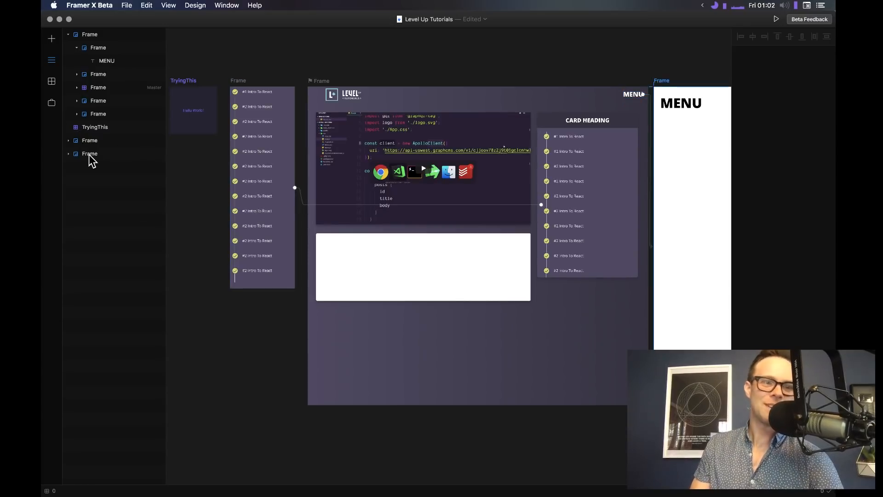
Look through the available layout and drawing tools and the project's component library, including Chart, YouTube and Loading Indicators
left_click(51, 40)
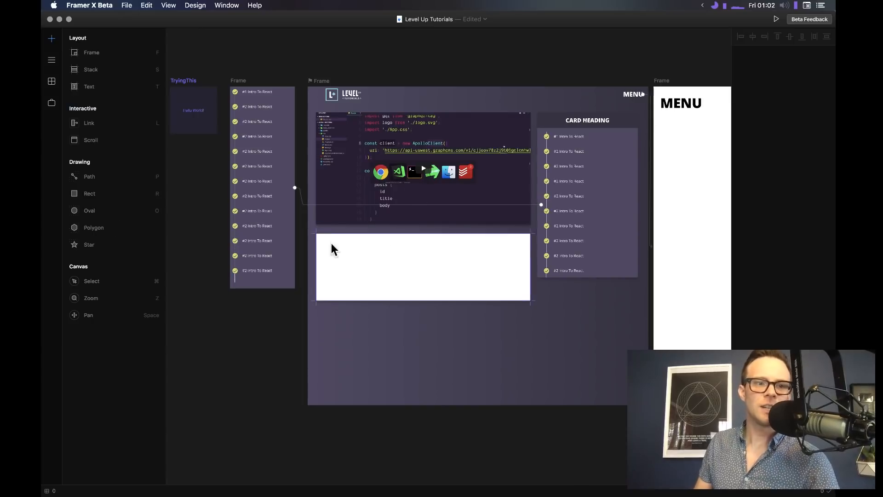
left_click(52, 62)
left_click(51, 81)
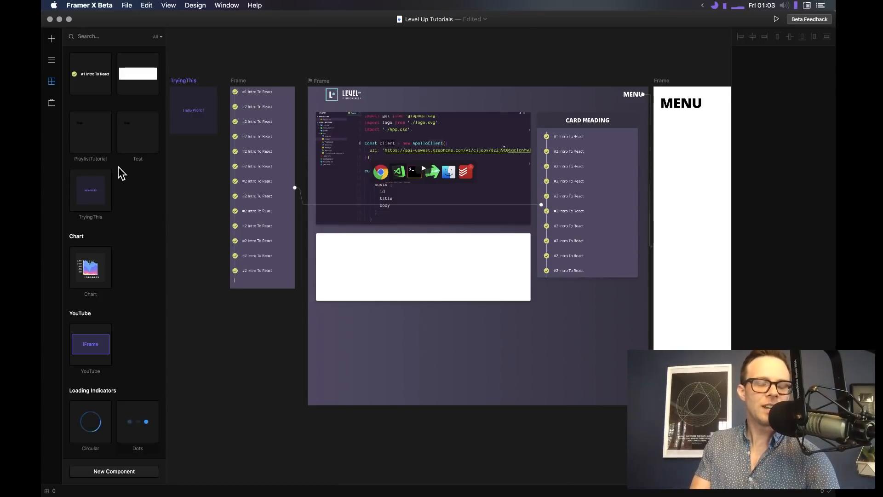
scroll(121, 276, "down", 1)
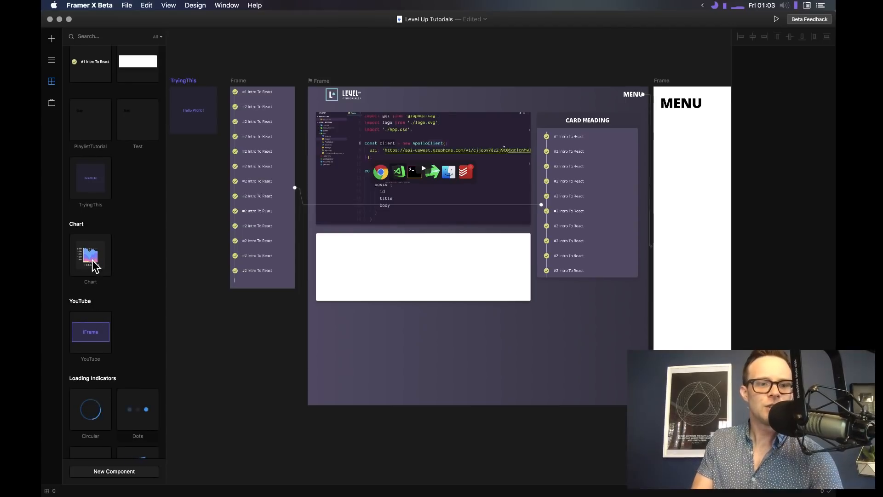
scroll(95, 339, "down", 3)
scroll(95, 339, "down", 7)
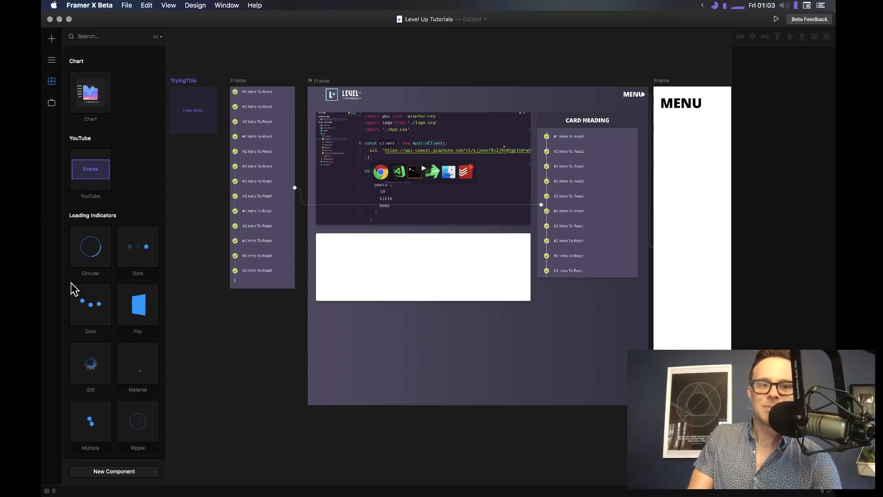
Browse the store's featured packages and view the details page of the YouTube package
left_click(50, 105)
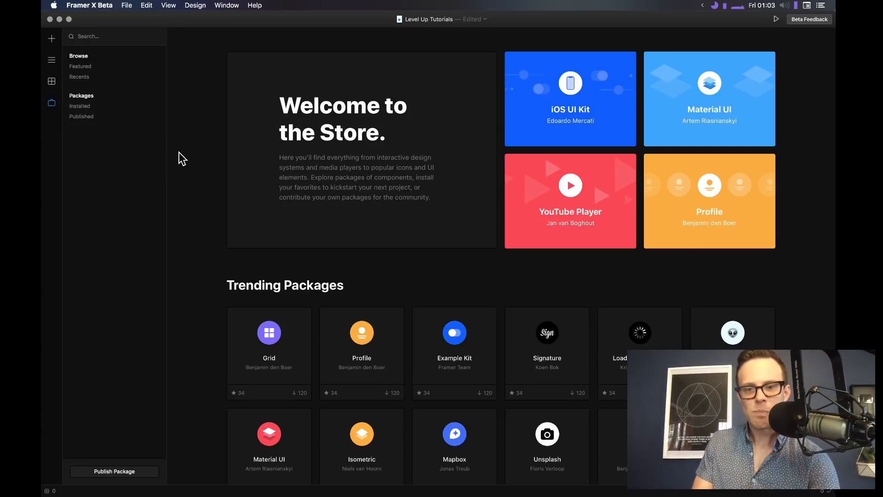
scroll(179, 153, "down", 3)
scroll(179, 153, "down", 2)
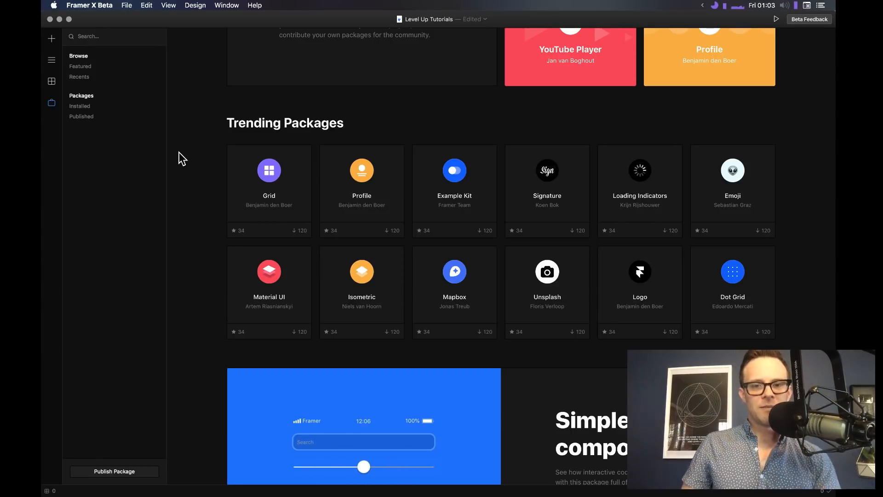
scroll(179, 153, "down", 1)
scroll(179, 153, "down", 2)
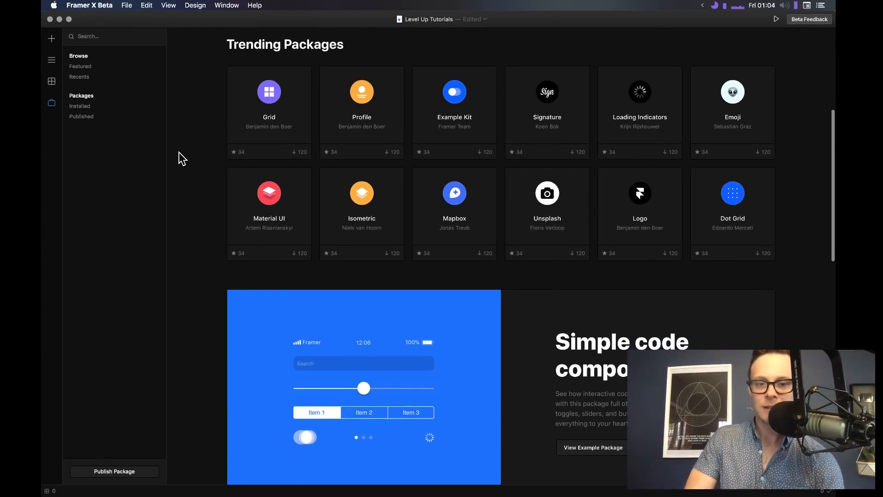
scroll(178, 153, "down", 5)
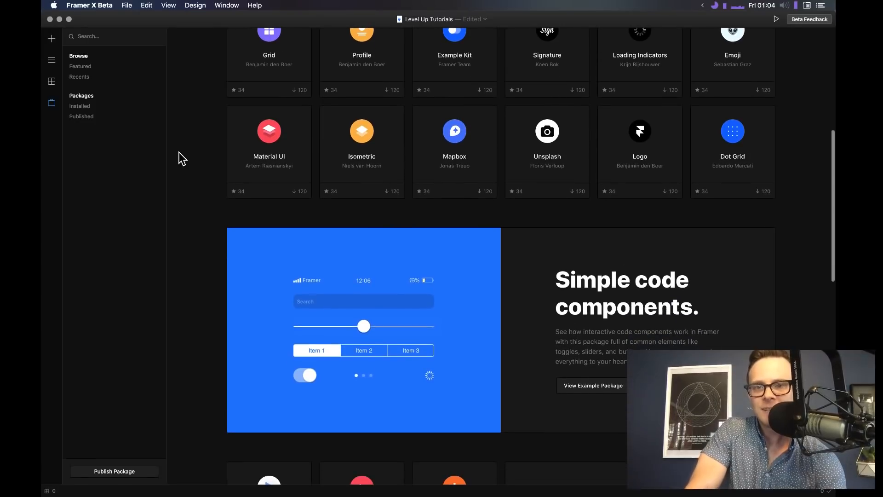
scroll(178, 153, "down", 12)
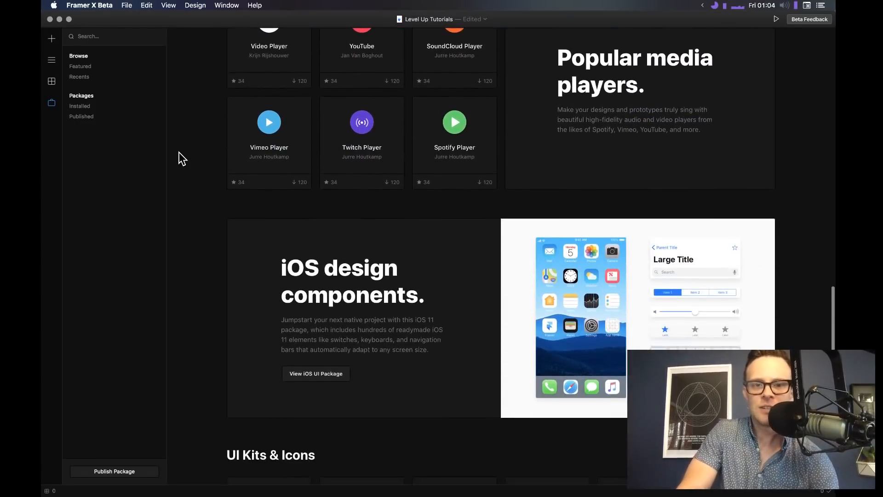
left_click(357, 88)
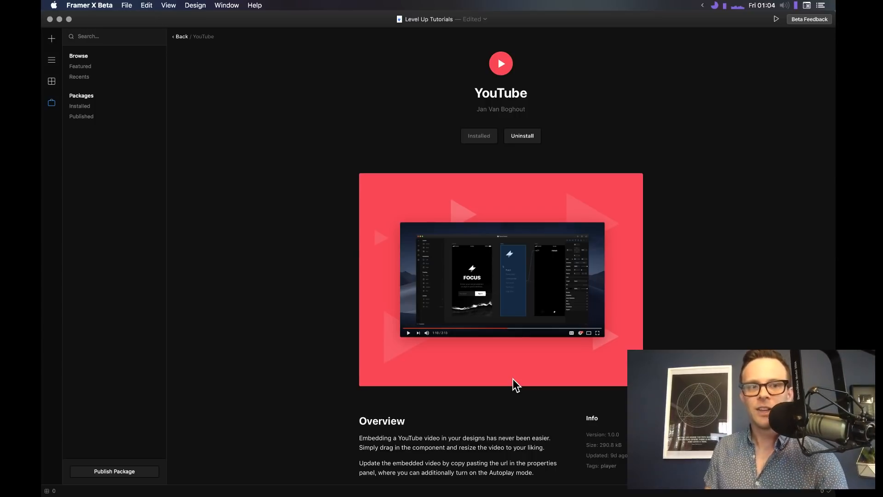
left_click(180, 35)
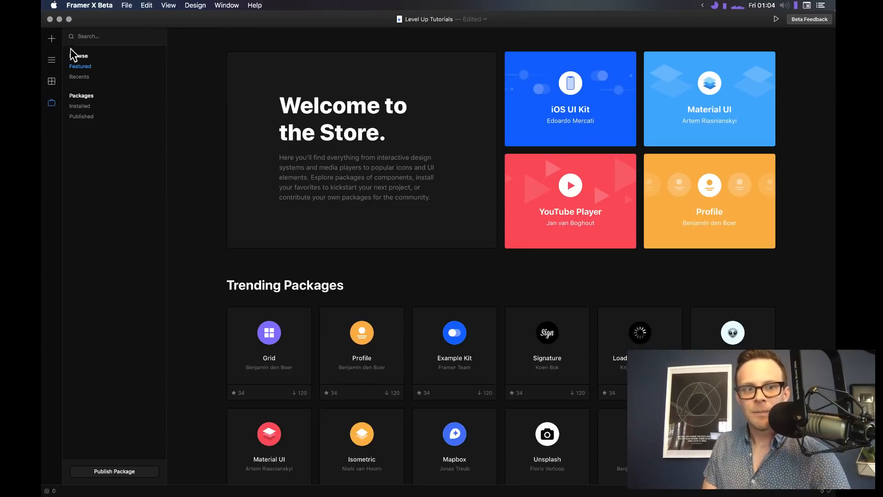
Select the YouTube component nested in the page's video frame and examine its video URL and autoplay properties
left_click(51, 61)
left_click(407, 134)
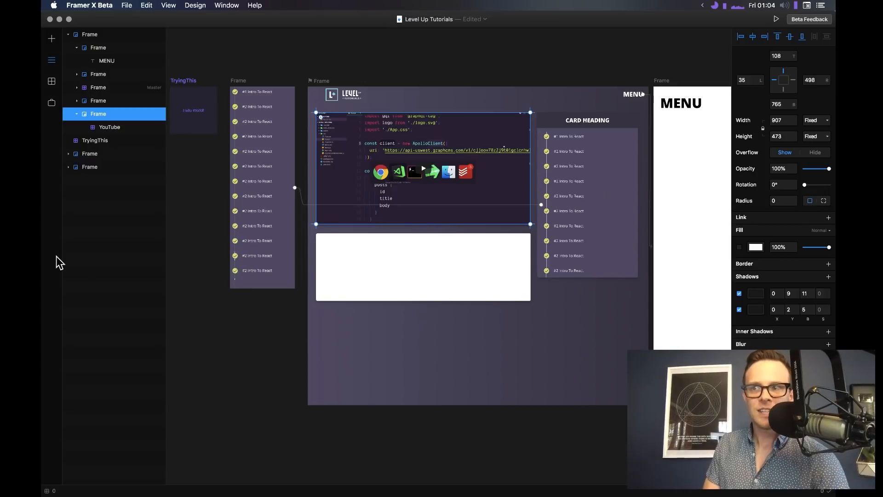
left_click(101, 122)
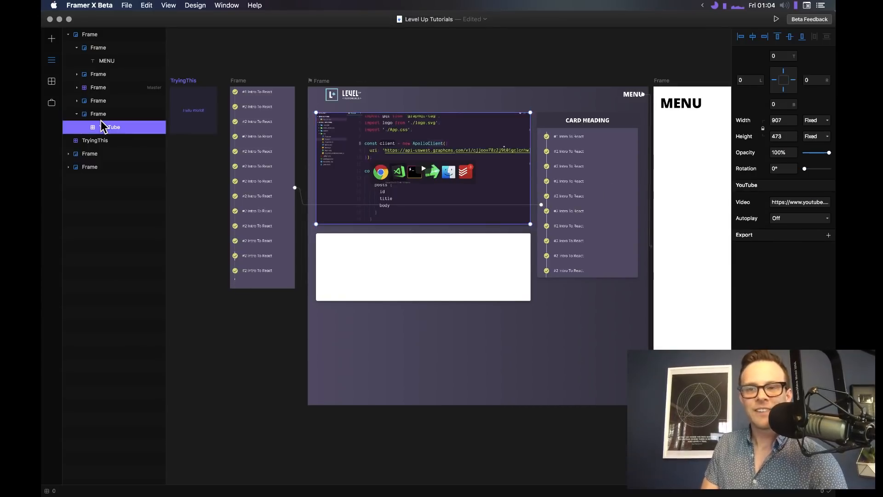
left_click(800, 203)
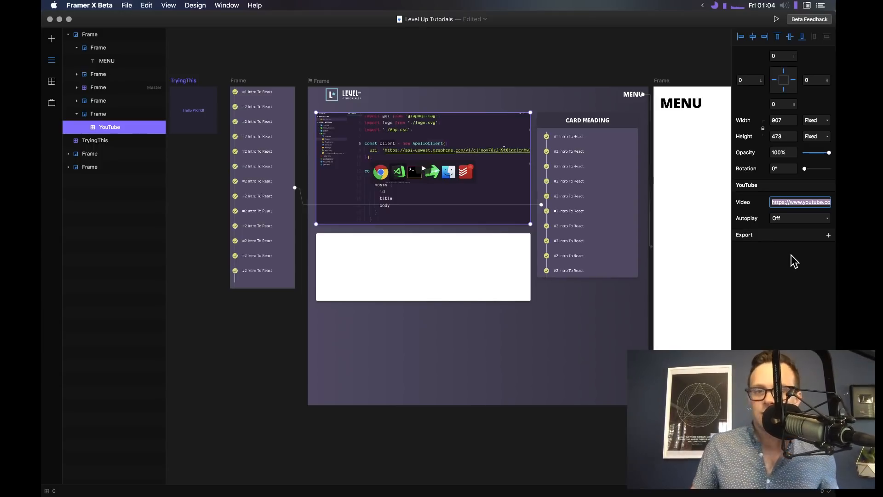
left_click(798, 227)
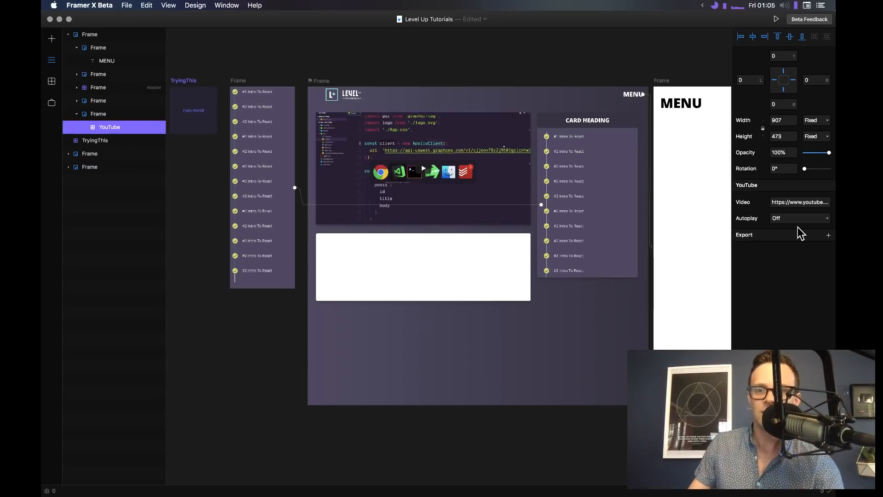
left_click(424, 187)
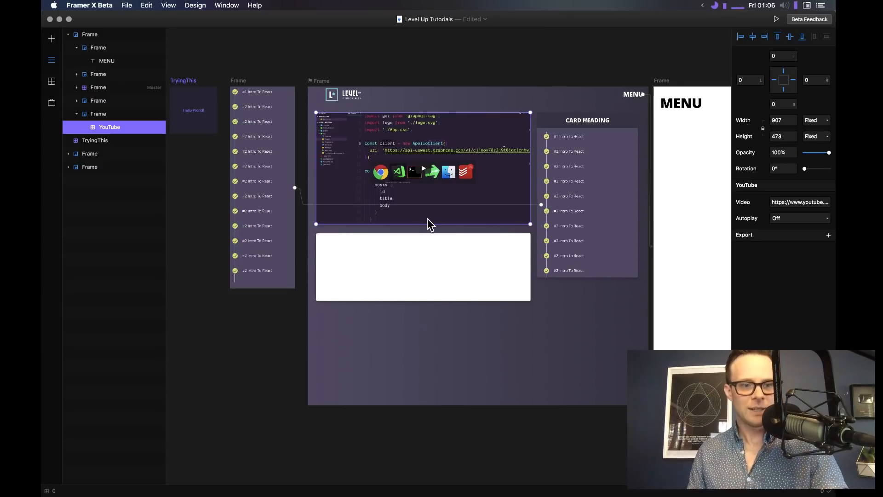
Place an instance of the Test code component inside the white card frame below the video
left_click(198, 100)
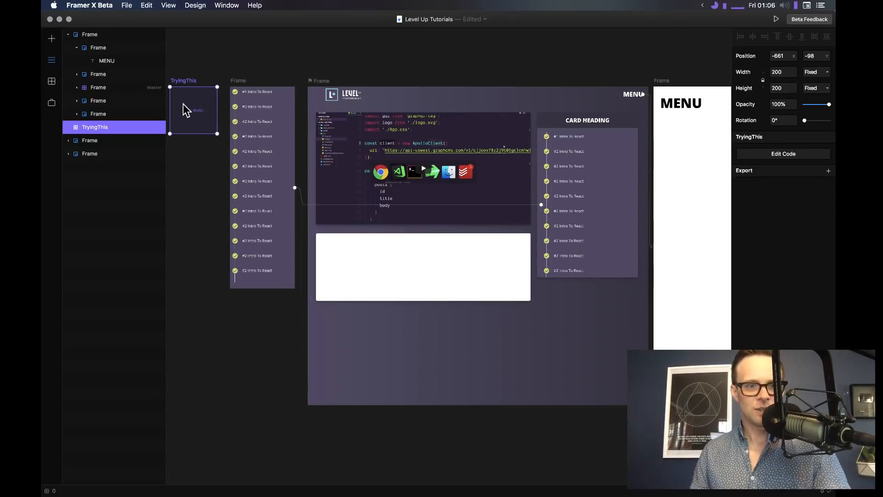
left_click(52, 82)
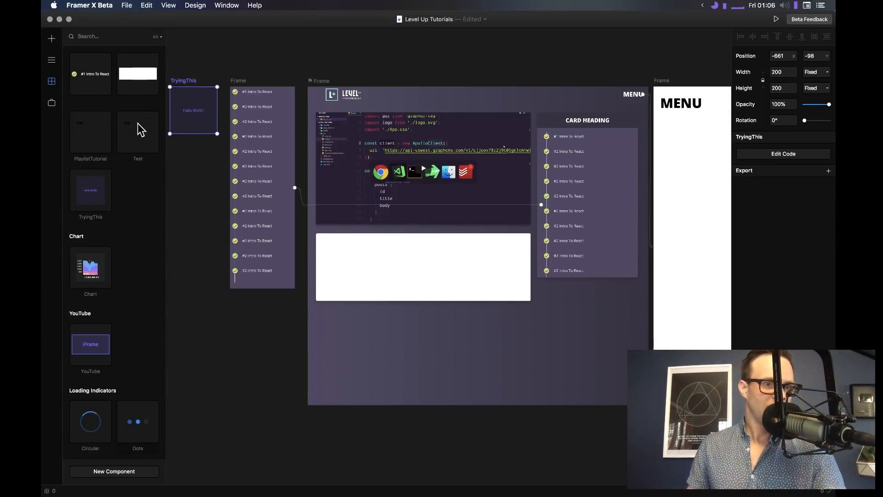
left_click_drag(141, 130, 367, 247)
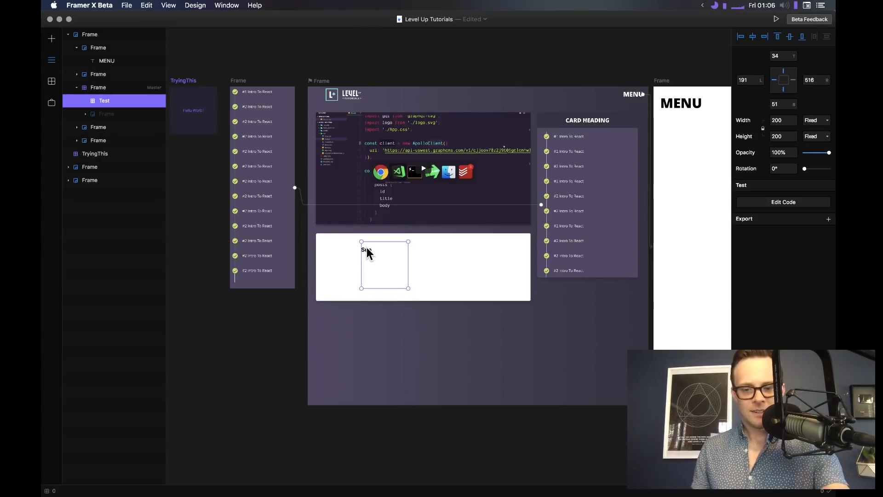
key("super+2")
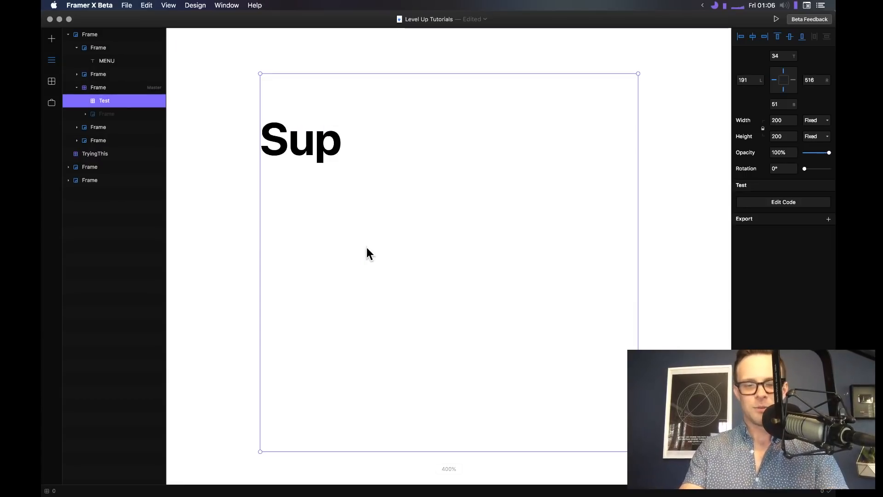
scroll(366, 247, "down", 3)
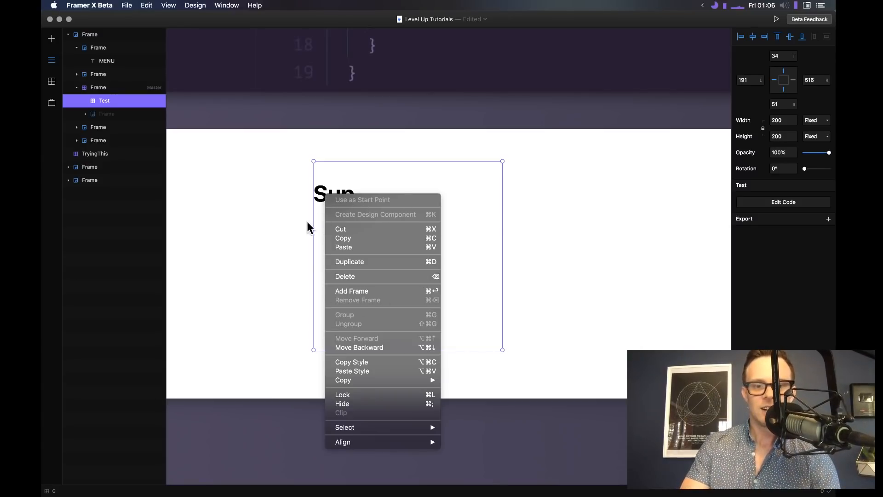
mouse_move(416, 383)
left_click(499, 243)
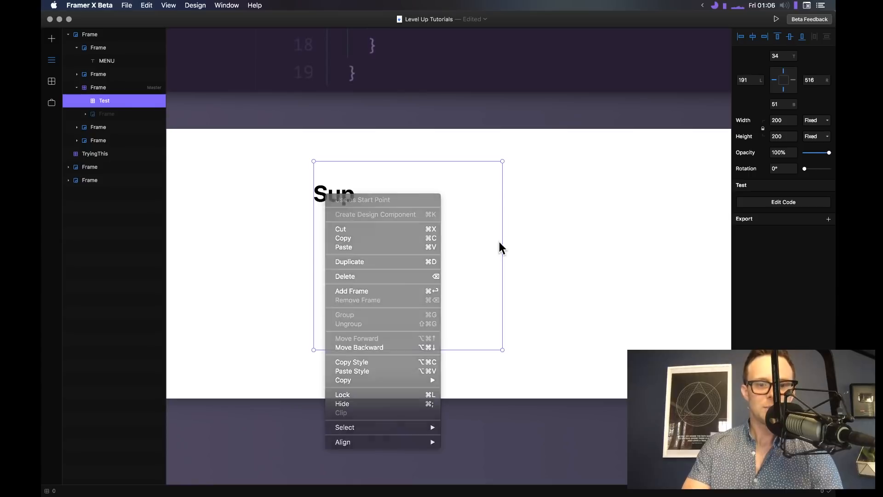
right_click(101, 102)
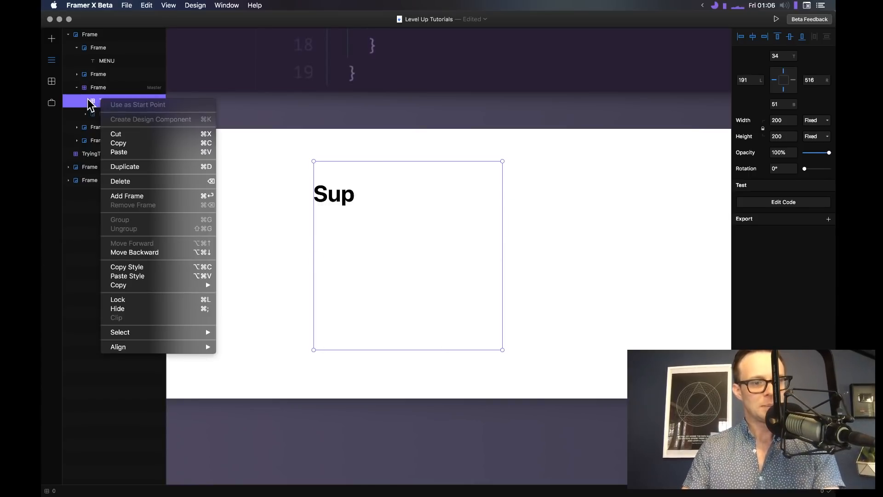
left_click(85, 98)
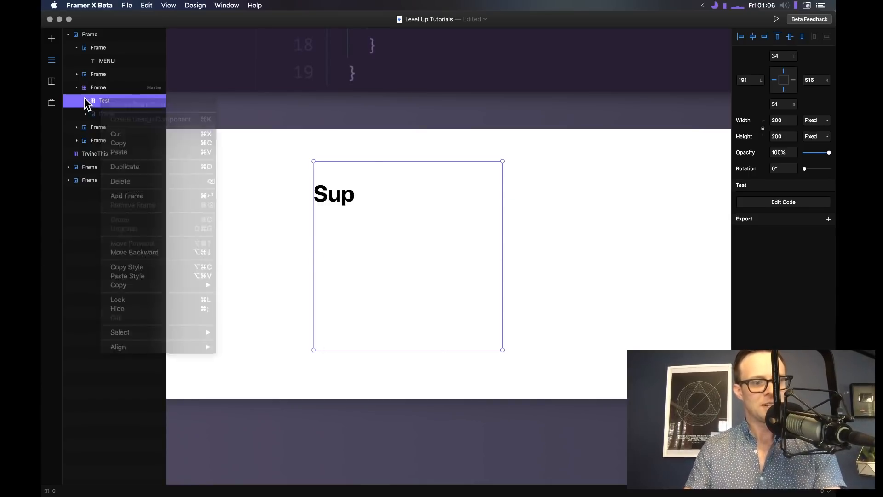
Open the Test component's code from the component library and enlarge the code editor window to fill the screen
left_click(54, 79)
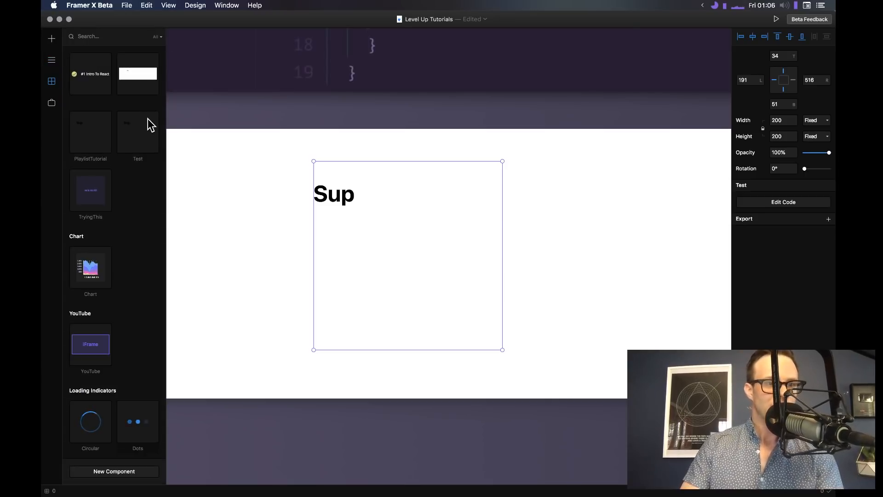
right_click(133, 127)
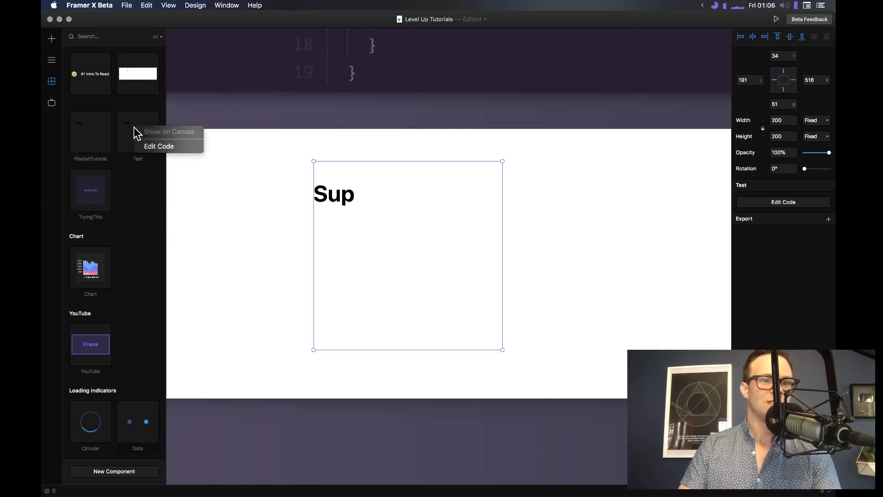
left_click(148, 145)
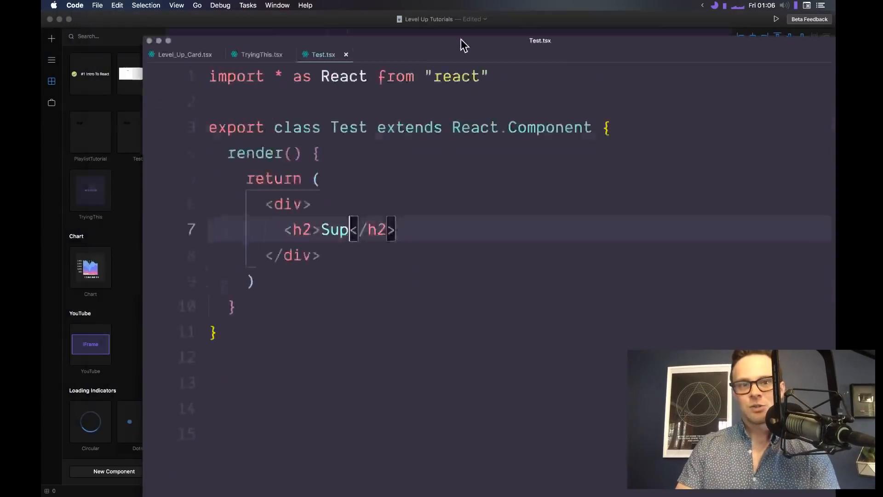
left_click_drag(464, 43, 398, 103)
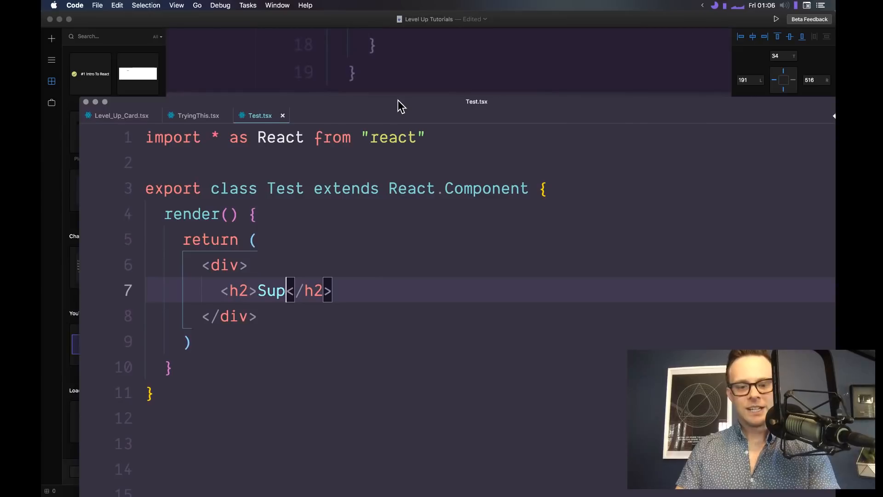
double_click(398, 103)
Replace the h2 heading text in Test.tsx with "Hello" and return to Framer X
left_click(277, 228)
left_click(220, 202)
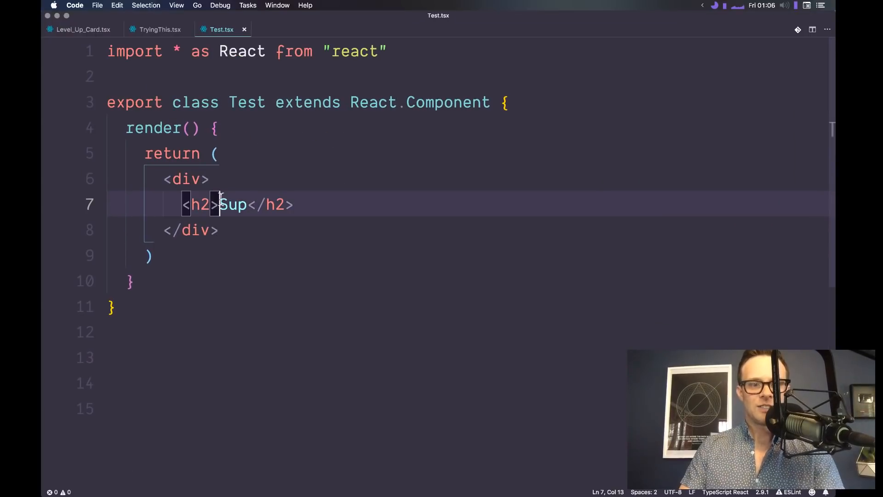
double_click(230, 202)
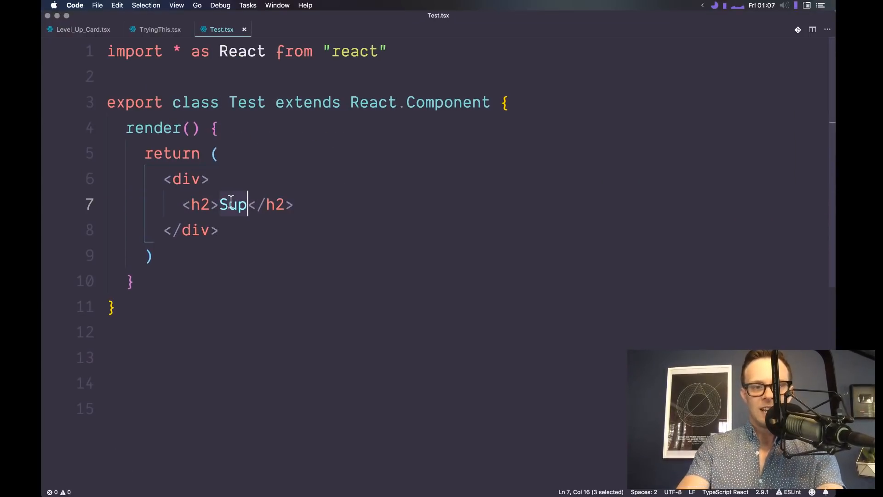
type("Hello")
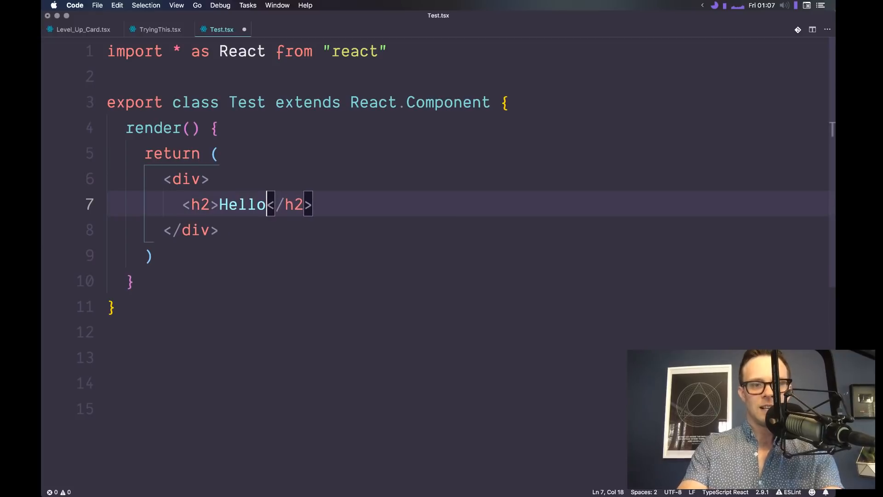
key("super+Tab")
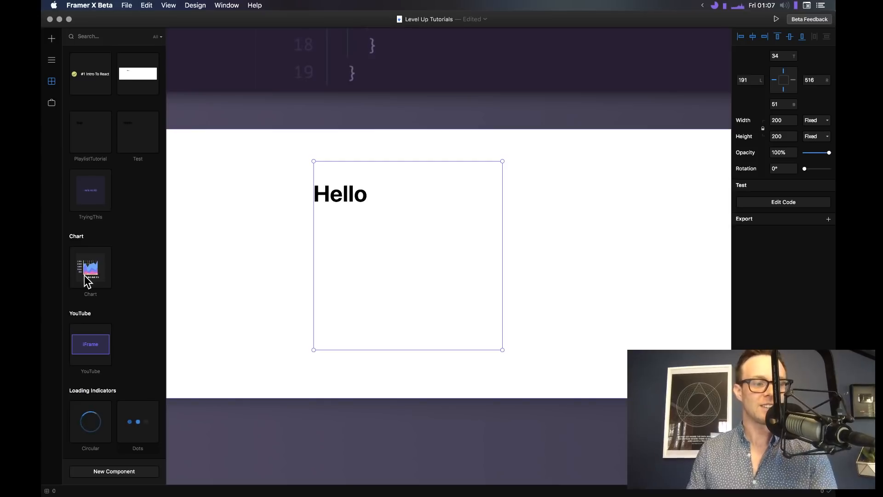
Copy the code of the Circular loading indicator from the component library and paste it into a new untitled file in VS Code
scroll(84, 275, "down", 3)
scroll(84, 275, "down", 3)
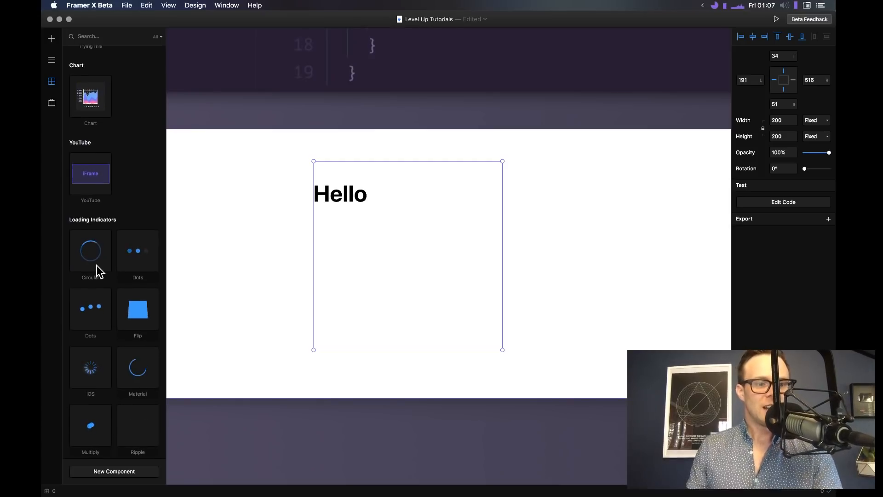
right_click(87, 250)
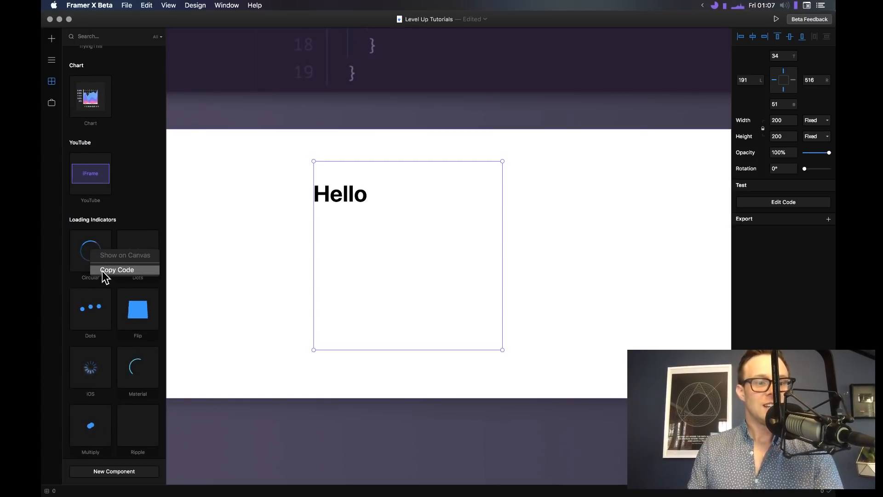
left_click(103, 270)
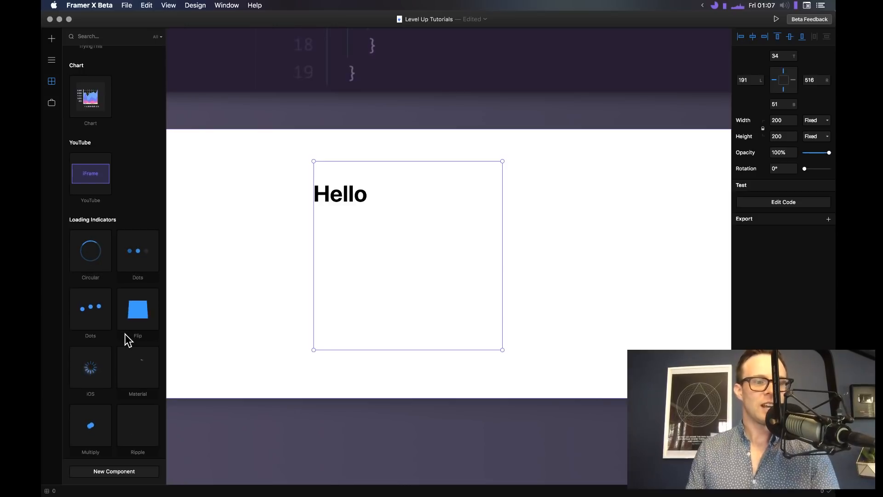
key("super+Tab")
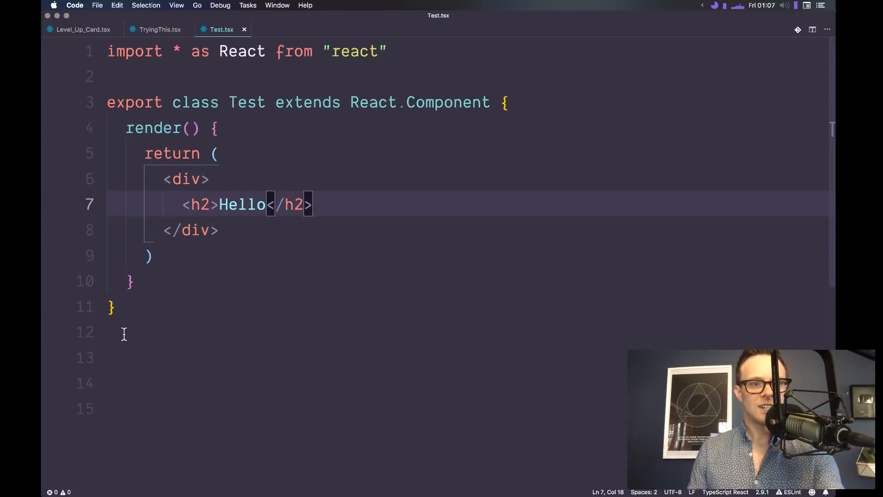
key("super+n")
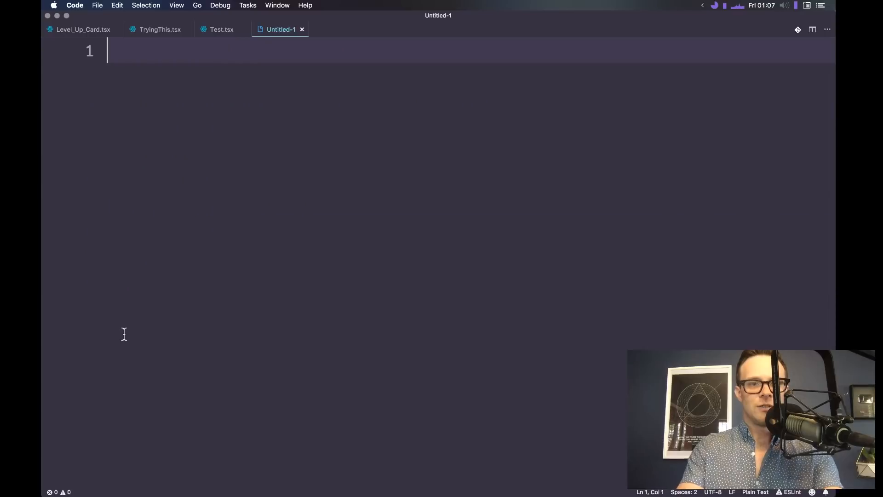
key("super+v")
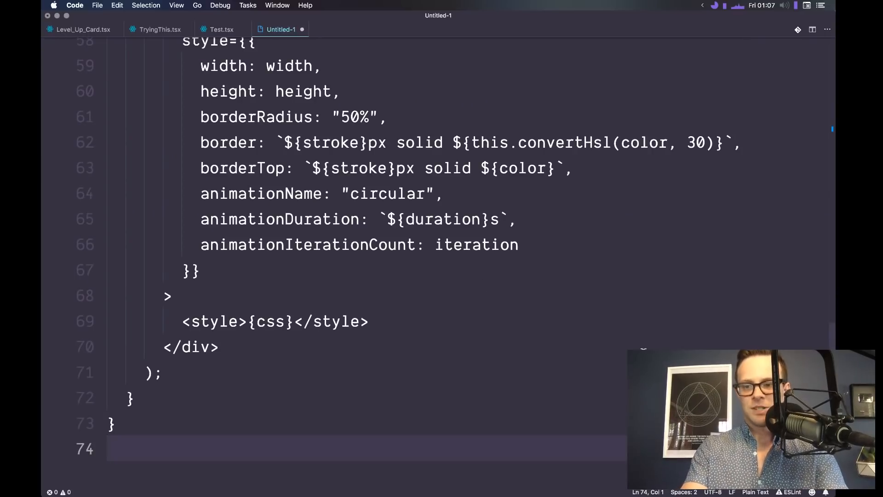
Set the language mode of the untitled file to JavaScript React
left_click(755, 491)
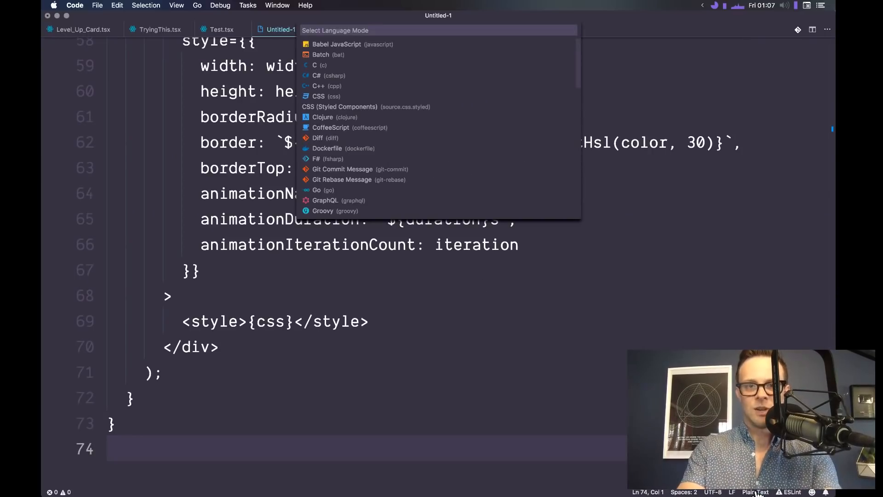
type("reac")
key("Return")
left_click(465, 344)
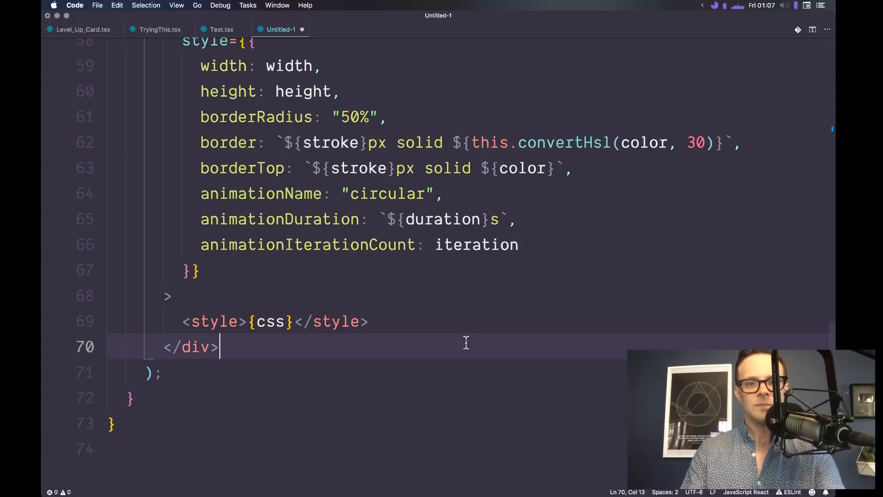
Examine the Circular component's code from the style element and keyframes up to its property controls and default props
scroll(465, 342, "up", 3)
scroll(466, 343, "down", 3)
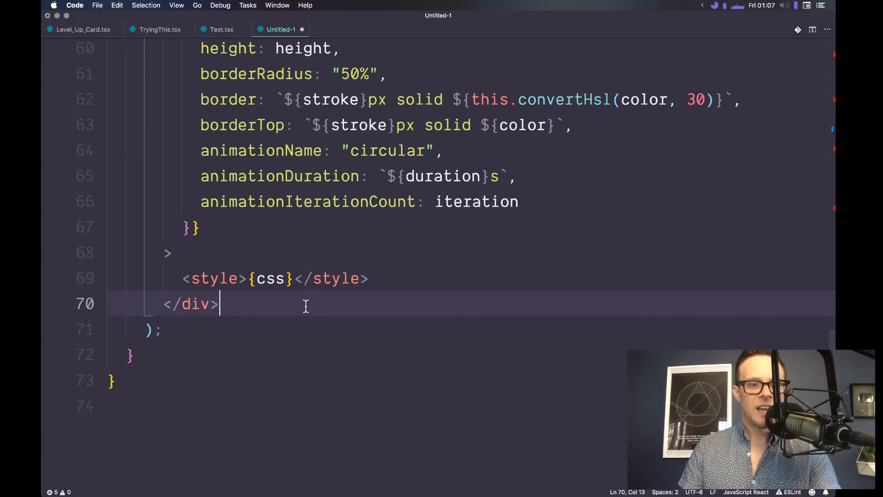
left_click(192, 273)
double_click(192, 273)
scroll(191, 270, "up", 3)
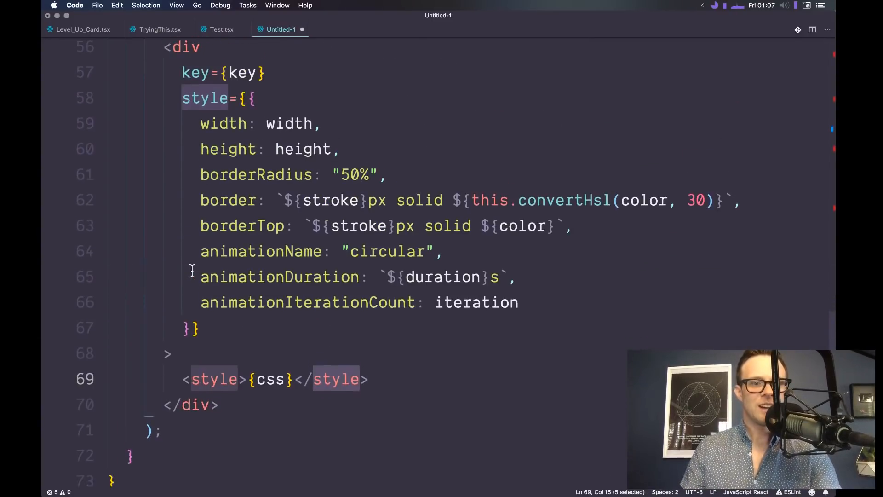
scroll(192, 270, "up", 5)
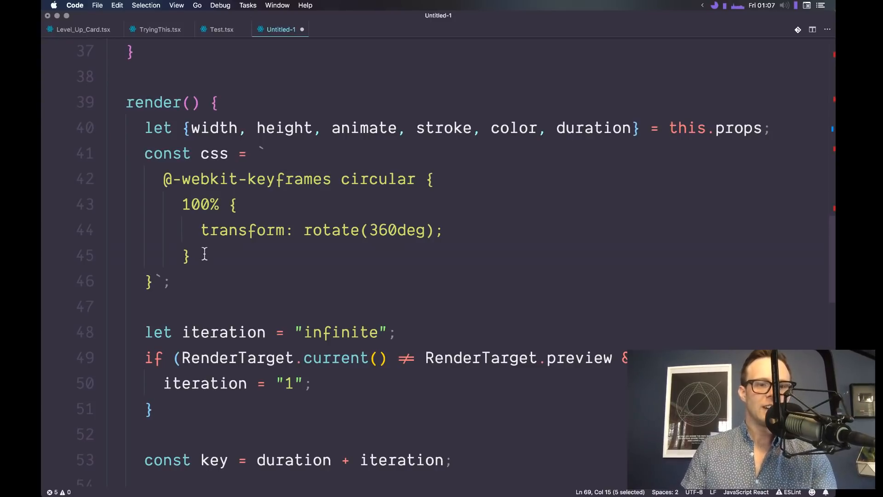
left_click_drag(203, 254, 111, 177)
scroll(277, 184, "up", 5)
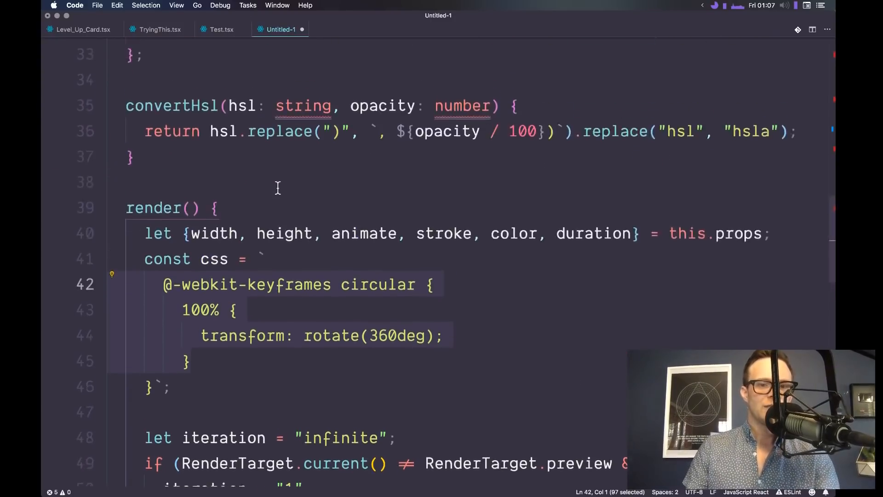
scroll(278, 188, "up", 3)
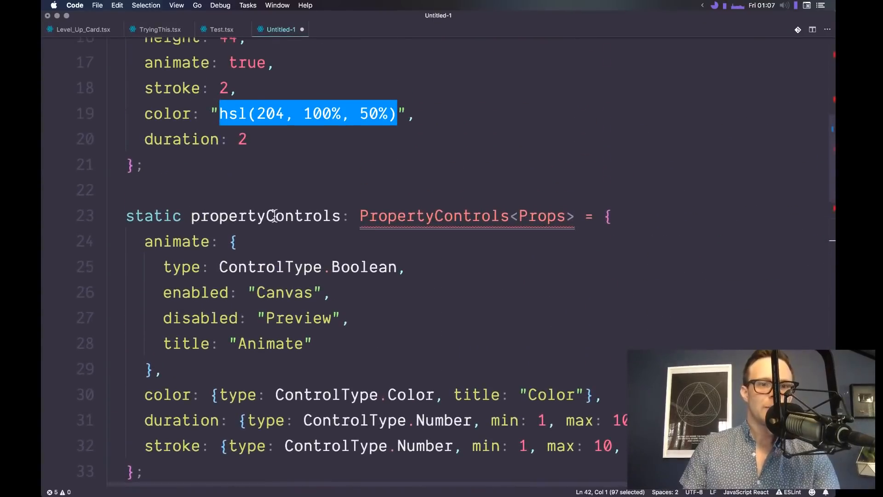
scroll(273, 217, "up", 3)
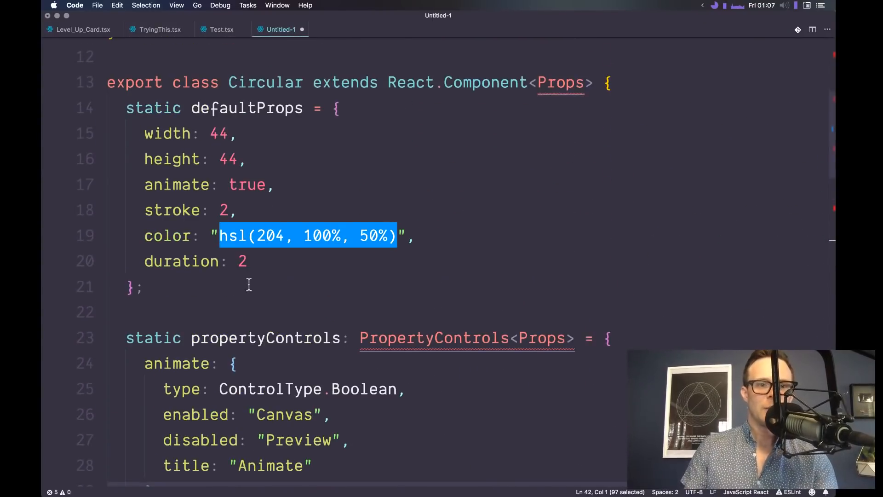
left_click_drag(189, 282, 68, 142)
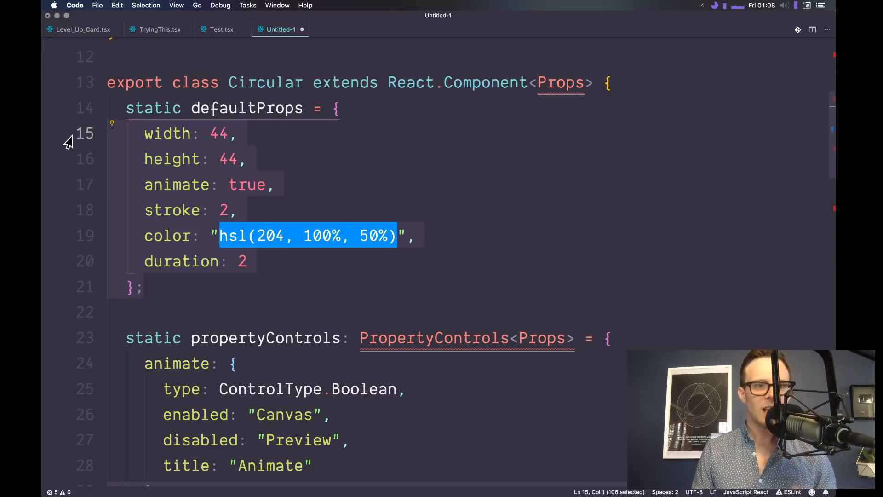
Close the untitled file without saving it and switch back to Framer X
key("super+w")
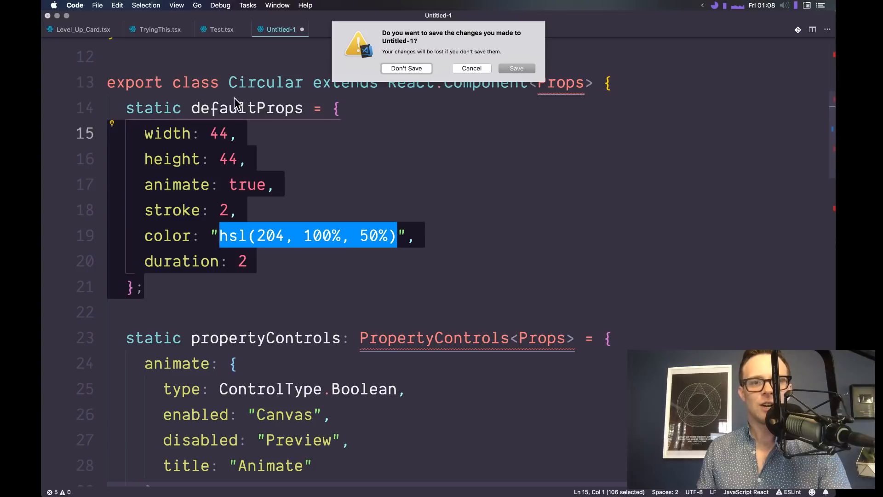
left_click(405, 69)
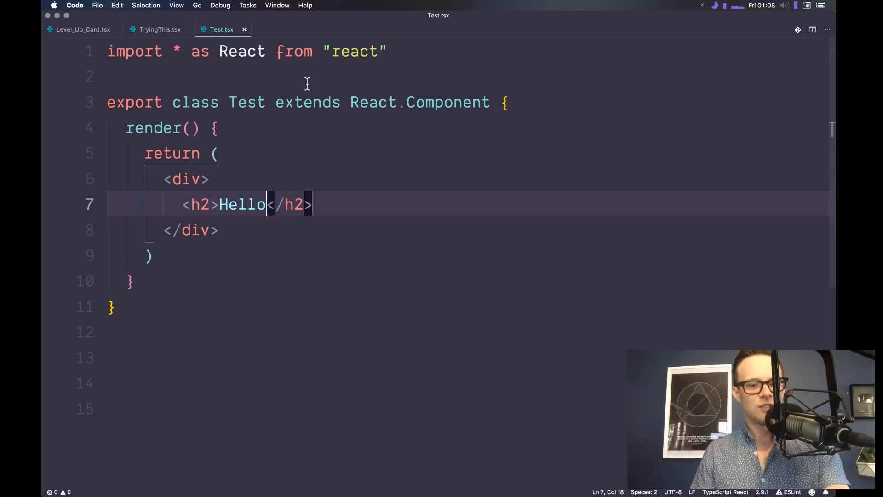
key("super+Tab")
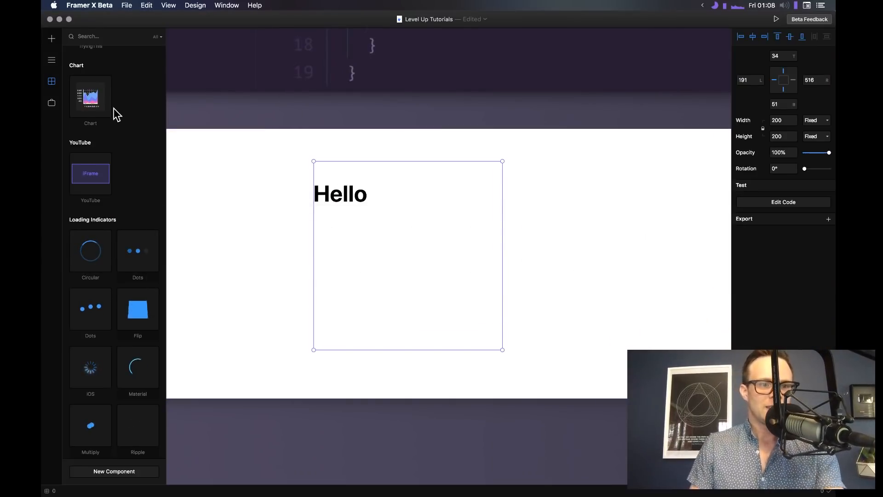
Look back through the component library and browse the store's featured page with its trending packages and code component example
scroll(94, 225, "up", 2)
scroll(93, 225, "up", 2)
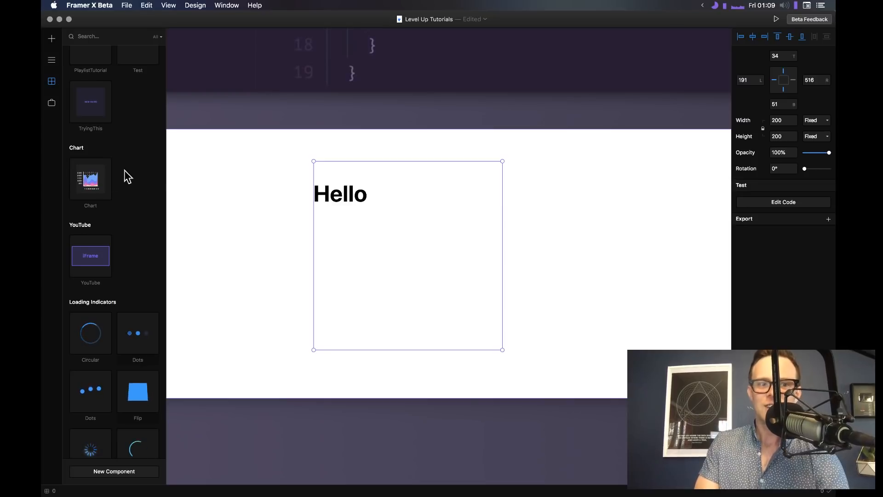
scroll(129, 283, "up", 3)
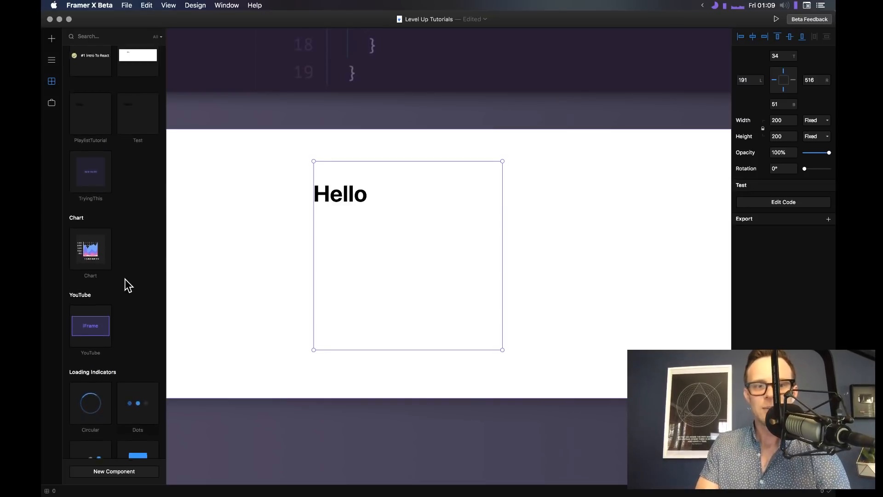
scroll(125, 278, "up", 1)
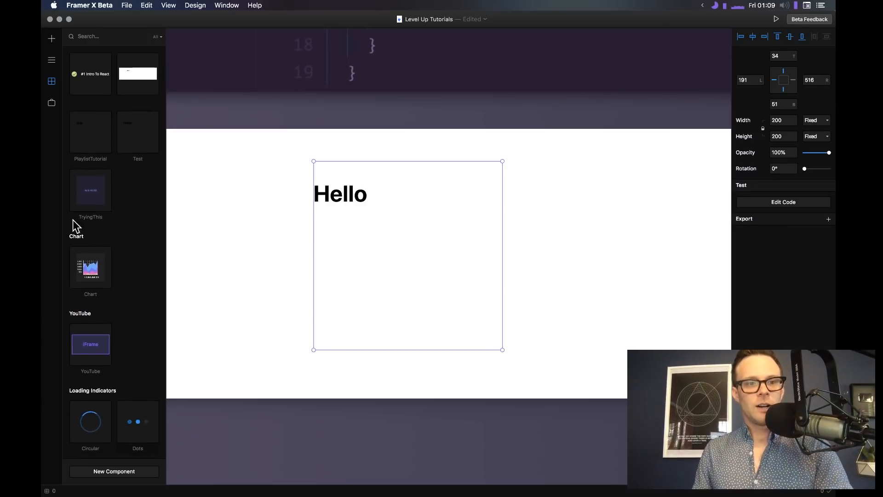
left_click(52, 102)
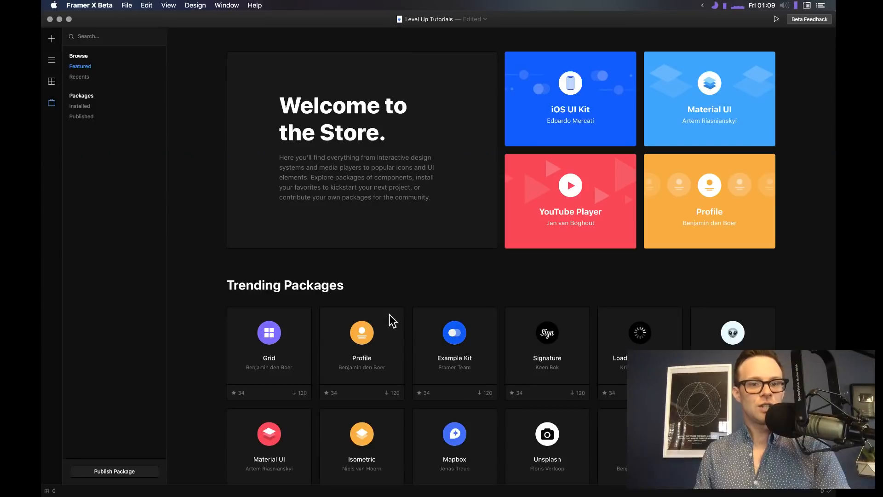
scroll(433, 289, "down", 5)
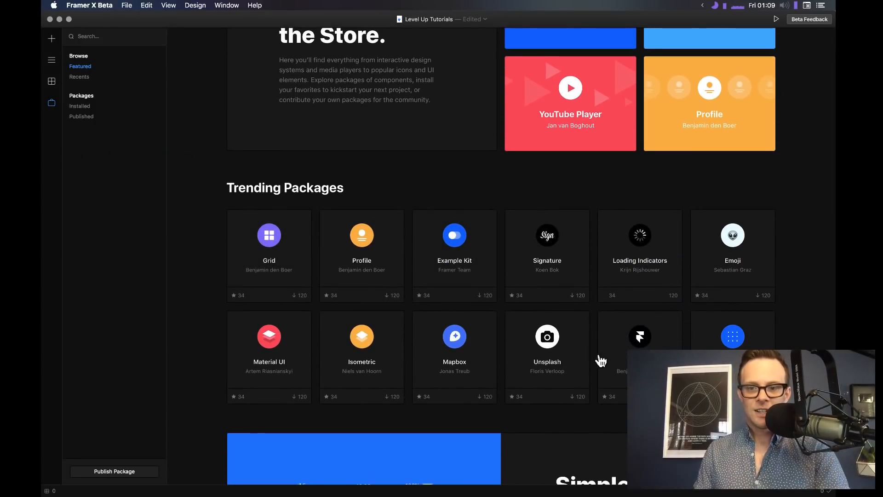
scroll(469, 390, "down", 15)
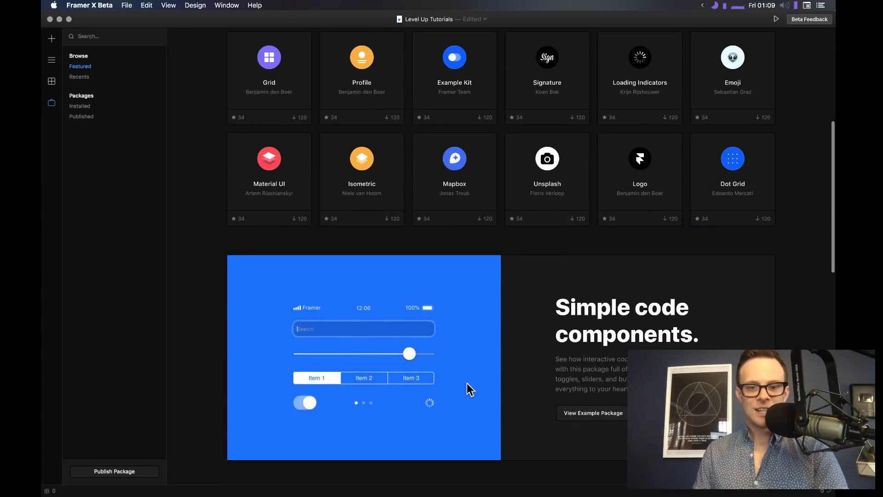
scroll(435, 241, "down", 1)
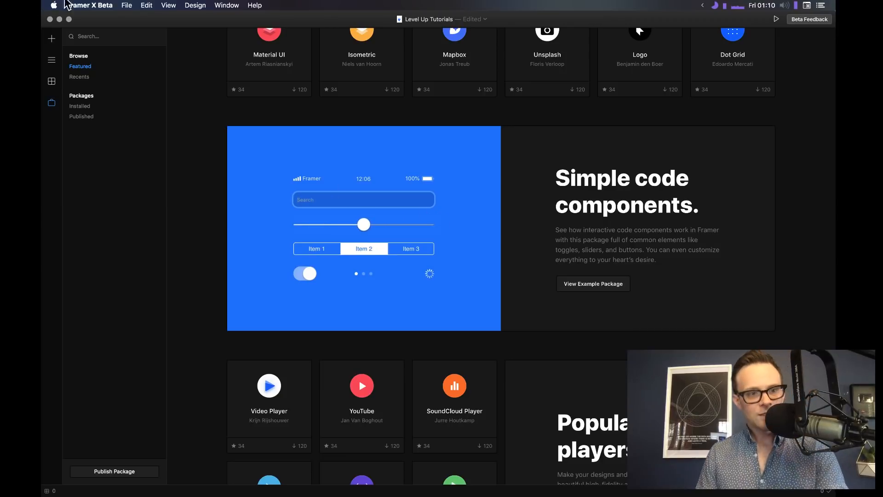
Return to the design's layers, preview the page frame and enlarge the preview window to cover most of the screen
left_click(51, 60)
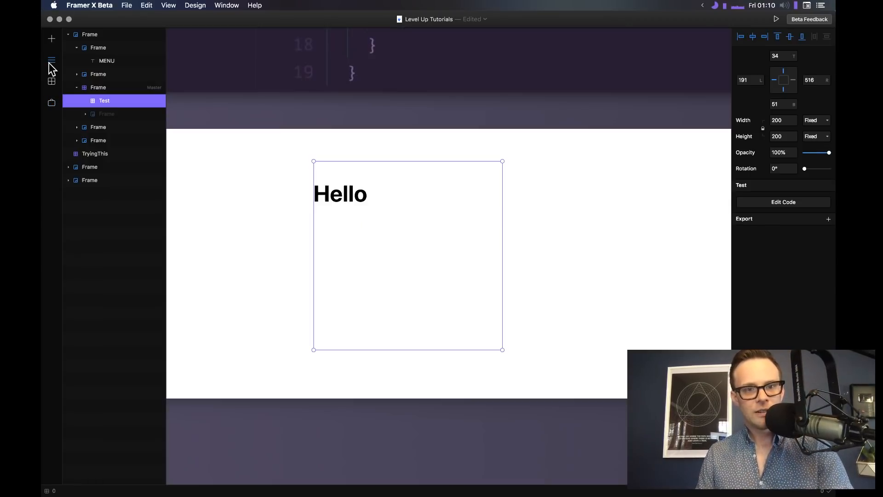
key("super+minus")
key("super+minus")
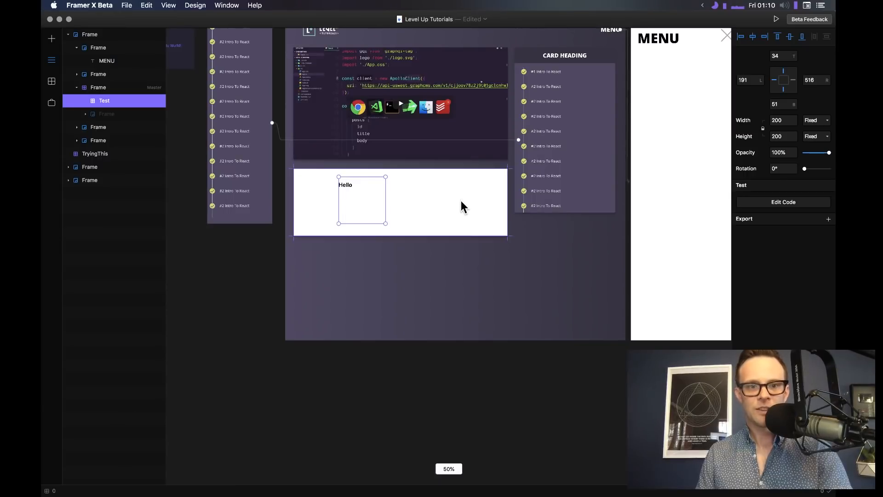
scroll(468, 214, "up", 2)
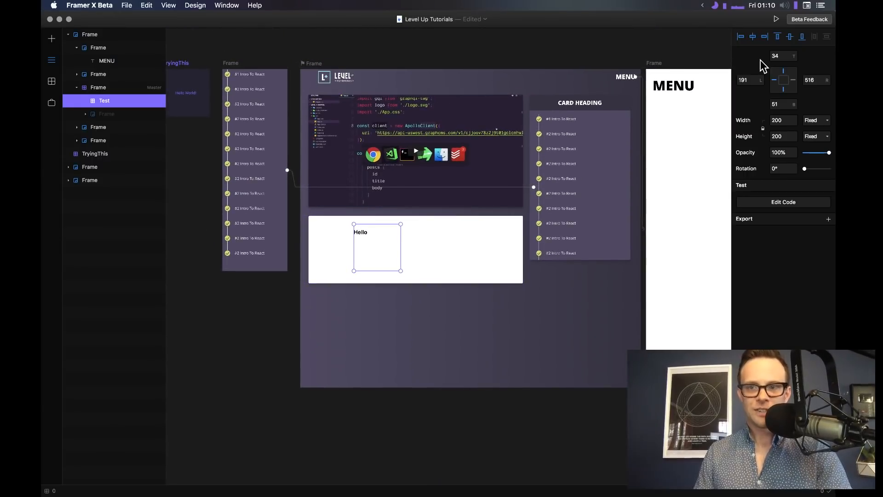
left_click(777, 20)
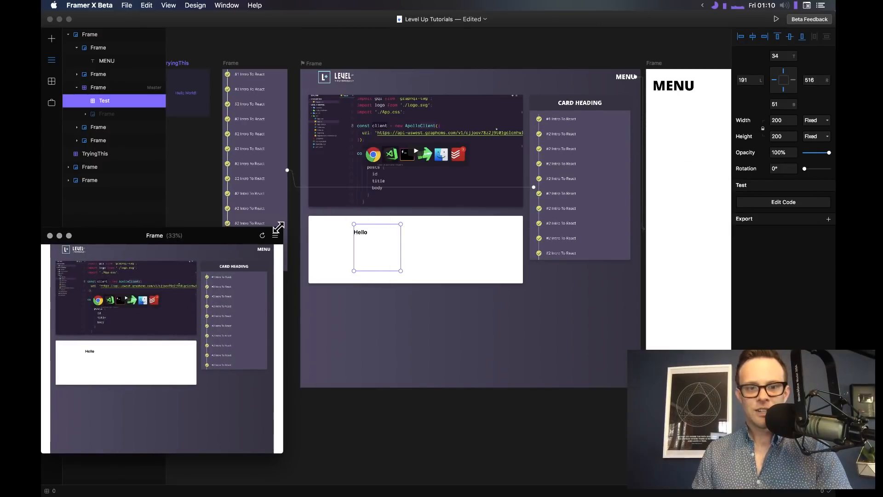
left_click_drag(281, 227, 785, 15)
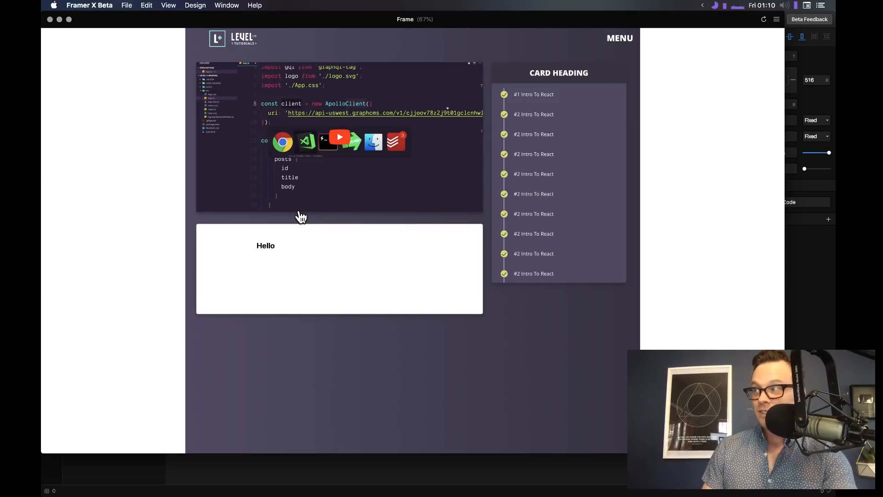
Test the preview by playing and pausing the YouTube video, and by opening and closing the menu overlay
left_click(339, 143)
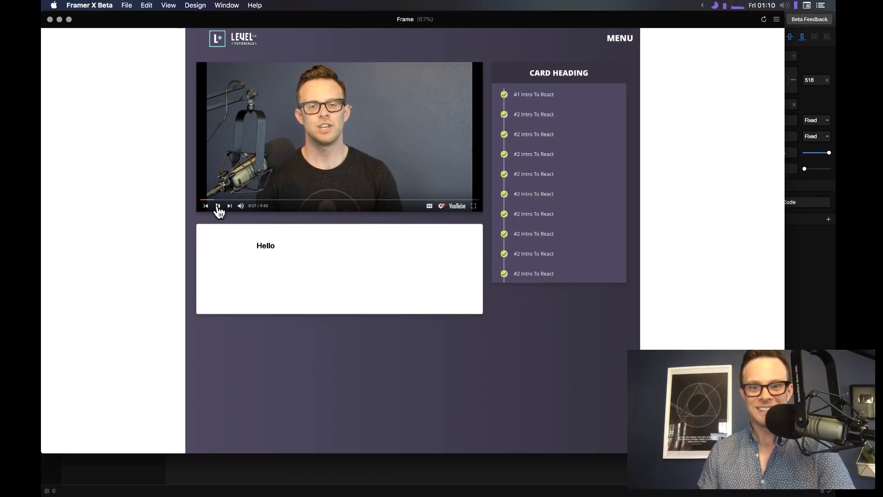
left_click(219, 208)
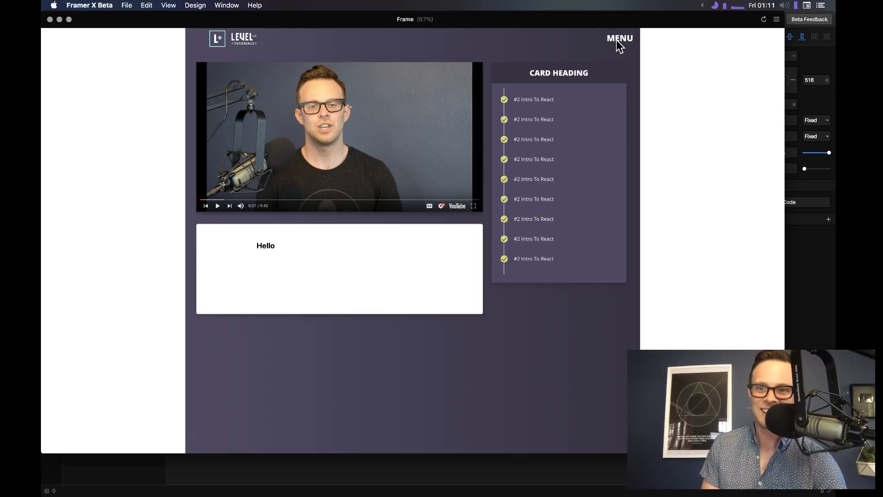
left_click(617, 40)
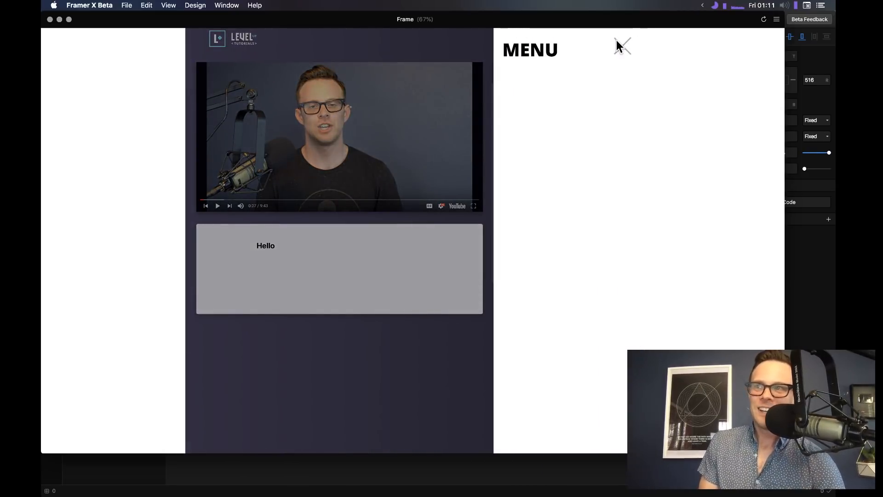
left_click(617, 40)
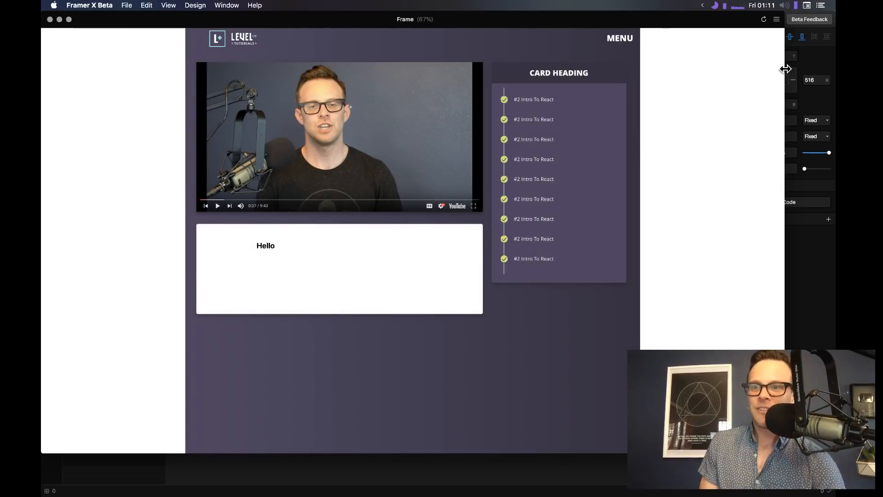
Narrow the preview window to about the page's width and open the menu overlay from the page header
left_click_drag(786, 69, 493, 118)
left_click(471, 41)
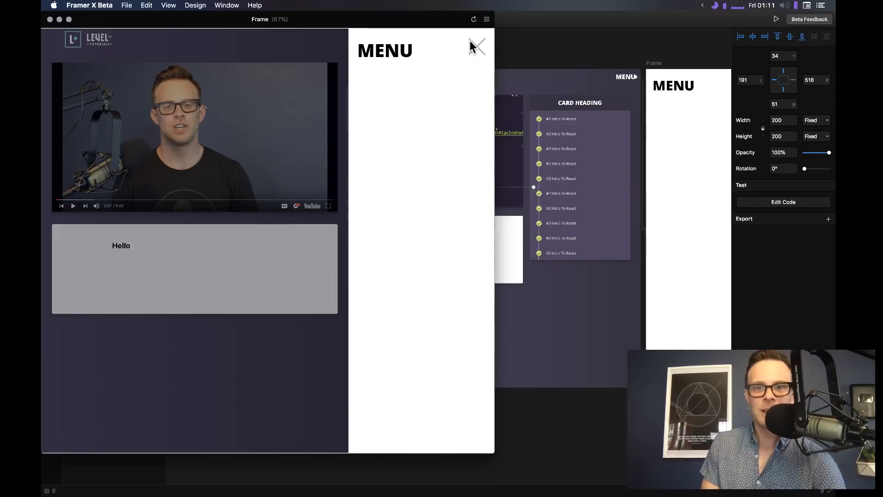
Test closing and reopening the menu overlay in the preview, and close the preview window
left_click(470, 41)
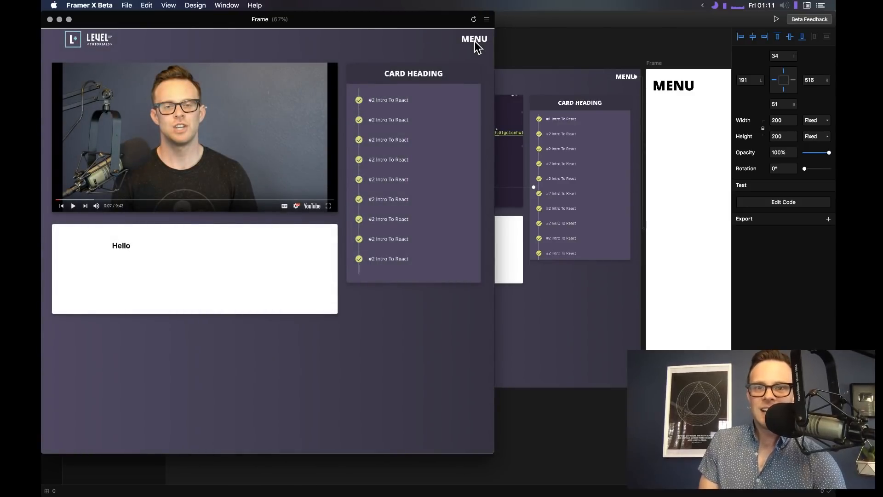
left_click(475, 41)
left_click(481, 43)
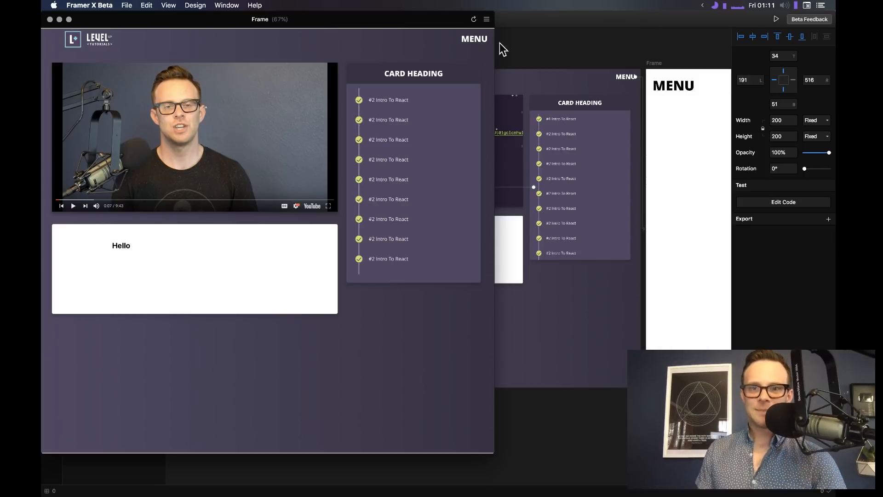
left_click(499, 47)
left_click(654, 63)
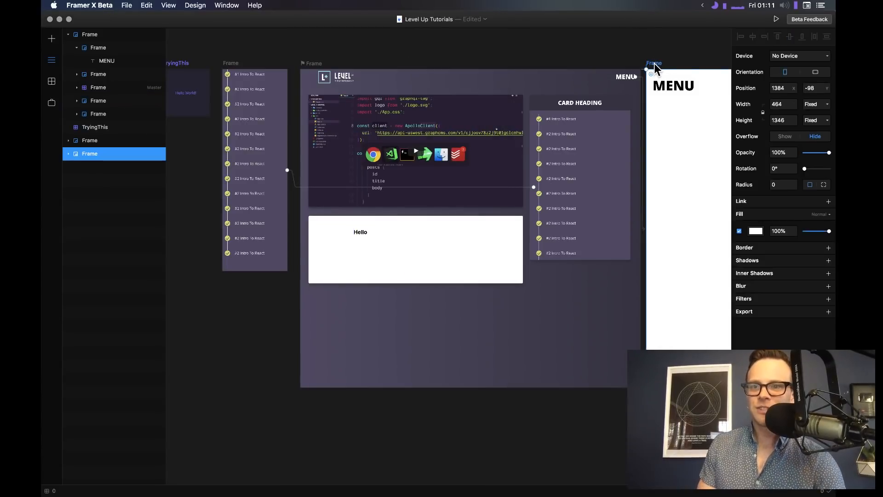
left_click(762, 203)
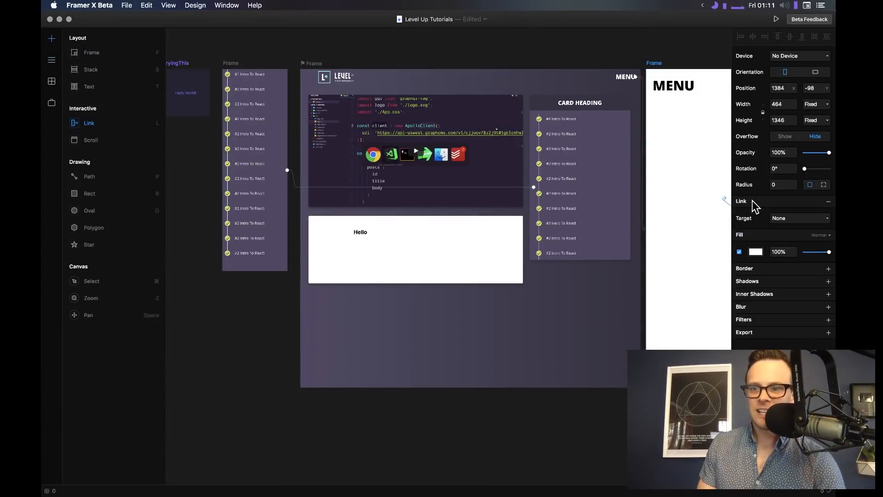
key("super+z")
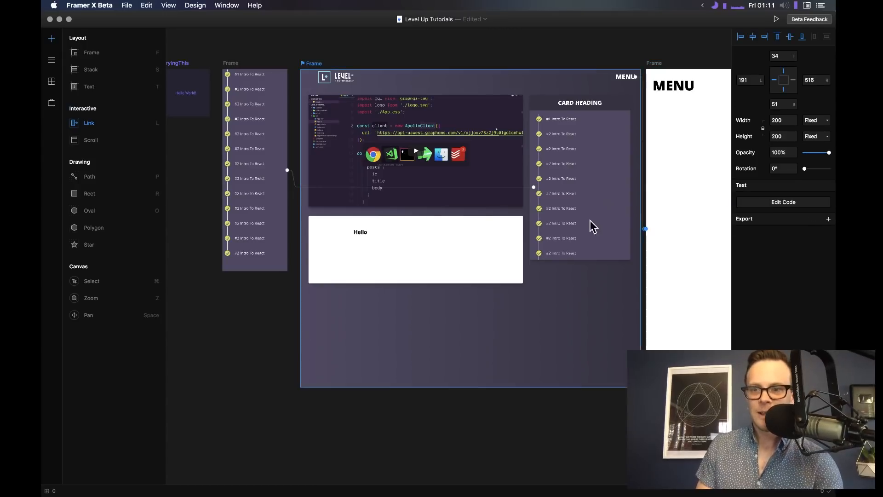
key("Escape")
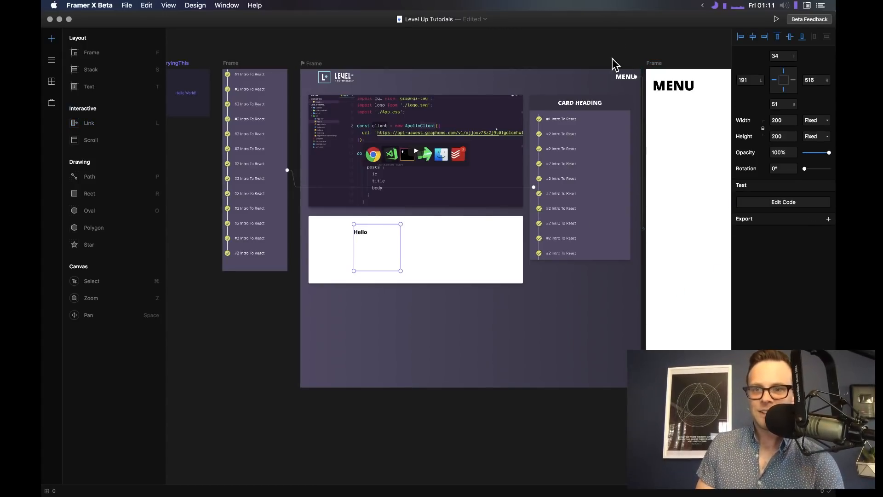
Set the overlay direction of the page header's MENU link to up and open the preview
left_click(619, 78)
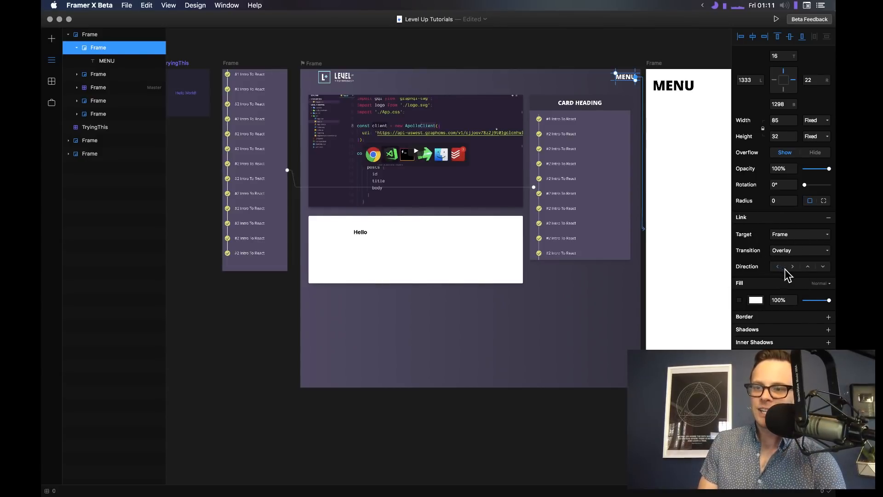
left_click(809, 269)
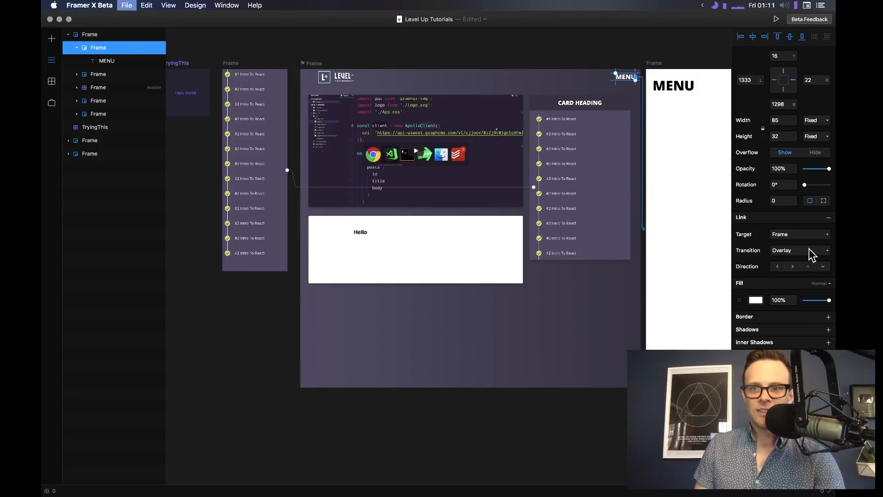
left_click(776, 18)
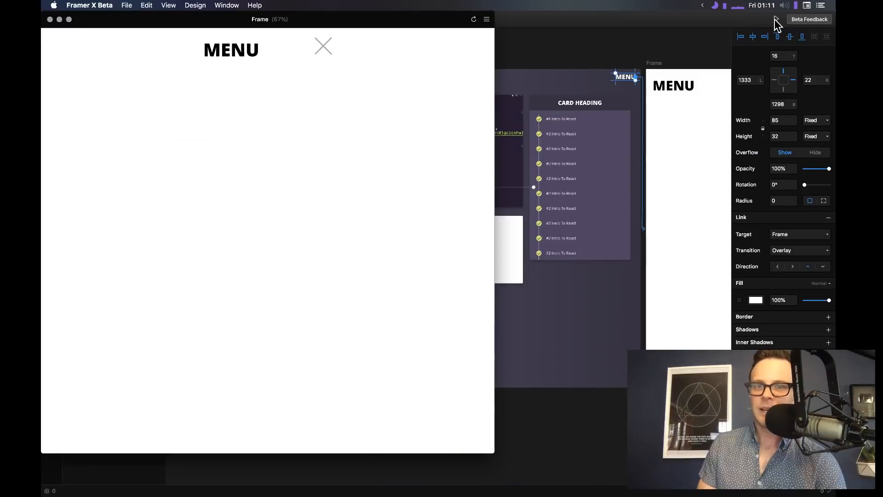
Move the preview window toward the middle of the screen, preview the page frame again and close the preview
left_click_drag(155, 26, 262, 33)
left_click(581, 28)
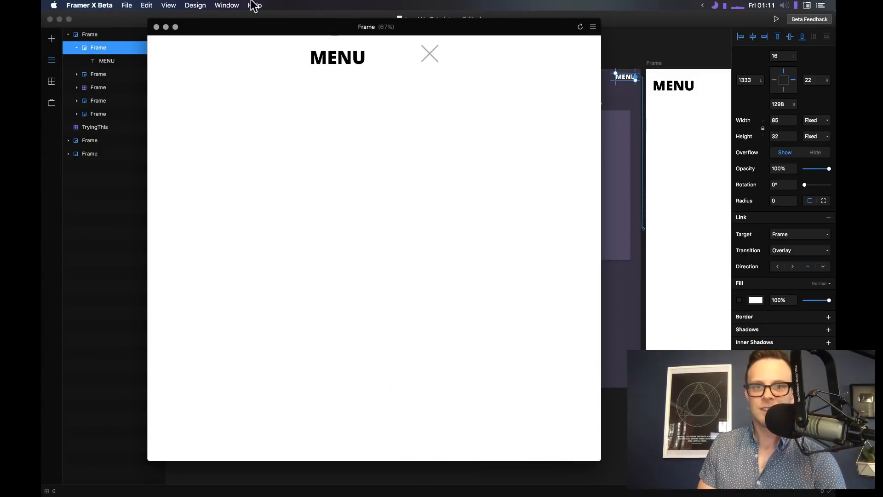
left_click(156, 27)
left_click(311, 64)
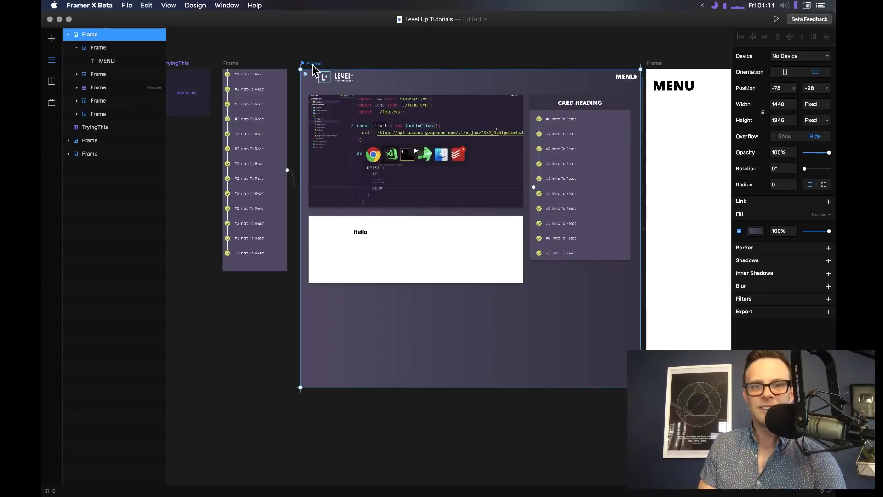
left_click(777, 21)
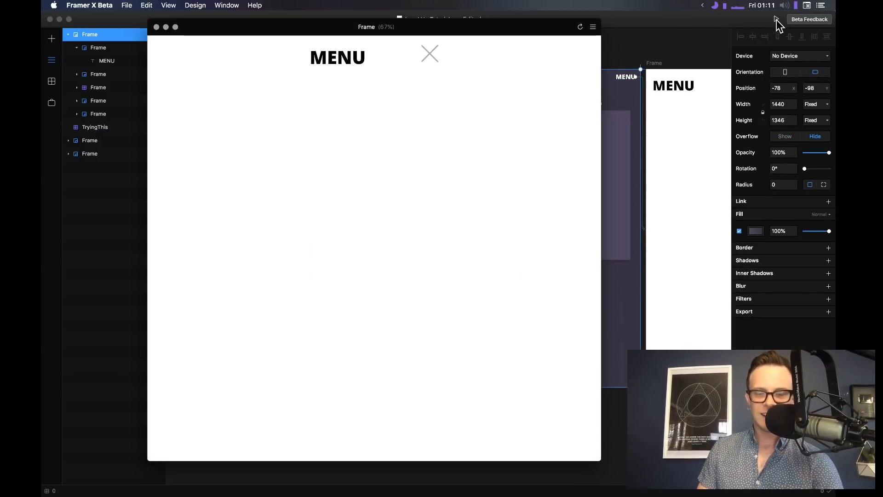
left_click(156, 27)
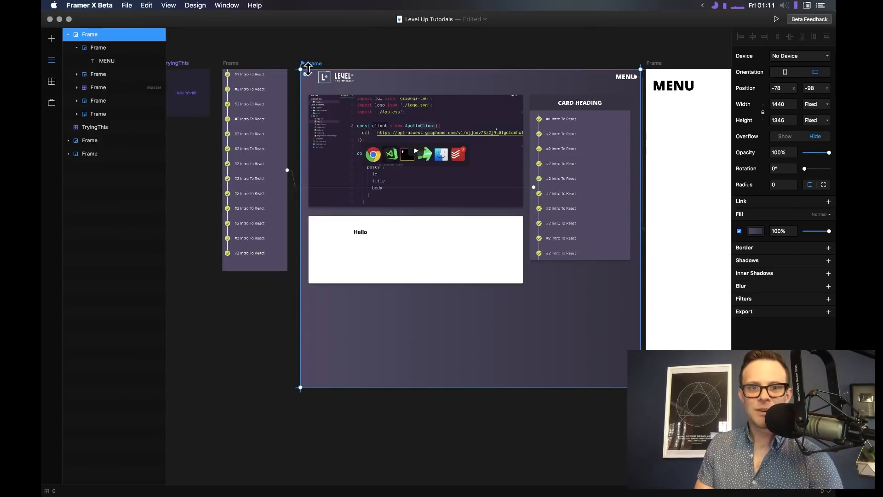
Clear the selection and save the Level Up Tutorials document
left_click(633, 50)
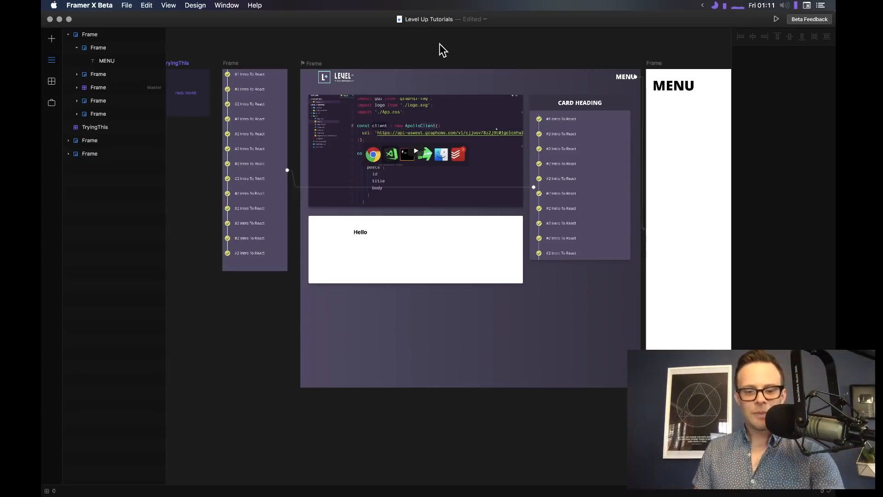
key("super+s")
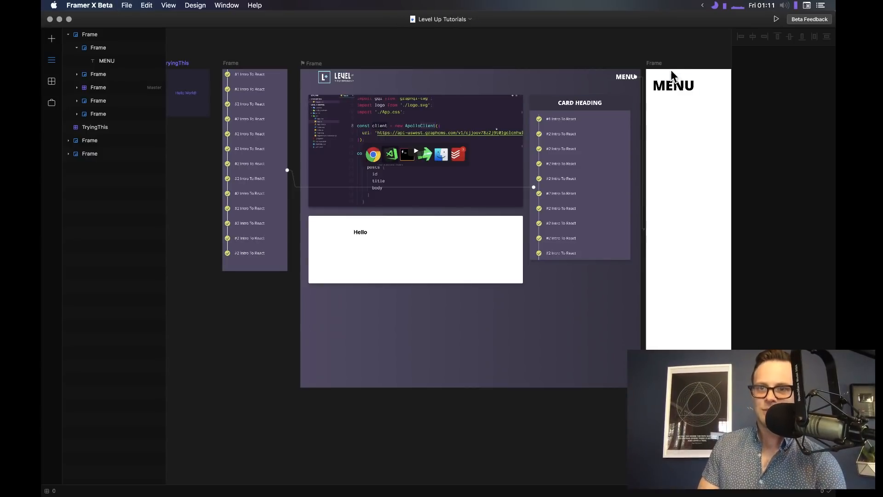
Examine the menu frame's properties and the link settings of the page header's MENU element
left_click(655, 63)
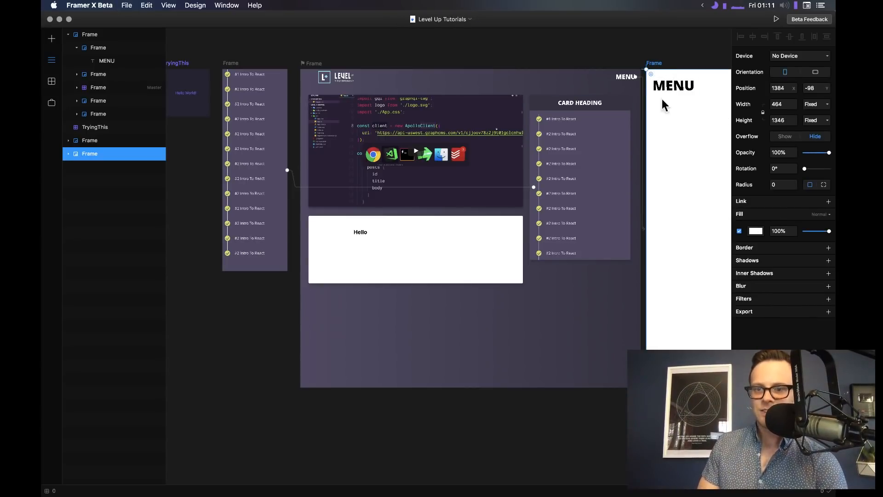
scroll(621, 104, "right", 2)
scroll(620, 105, "right", 2)
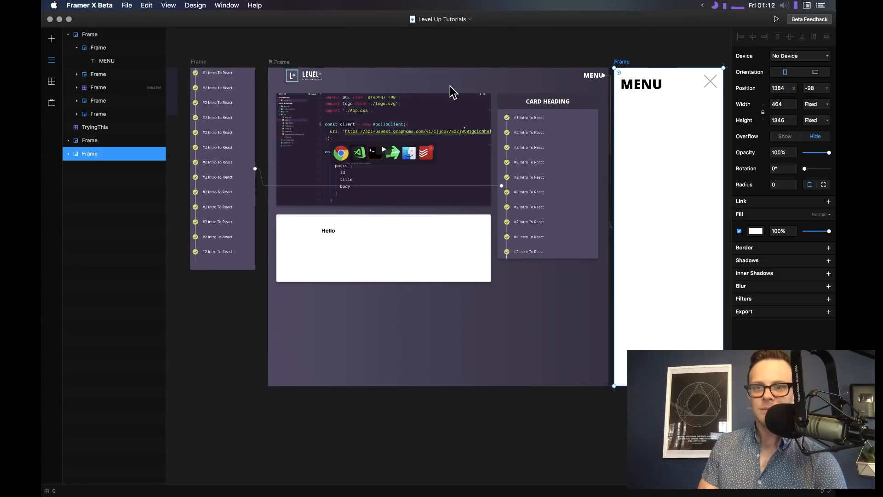
left_click(593, 76)
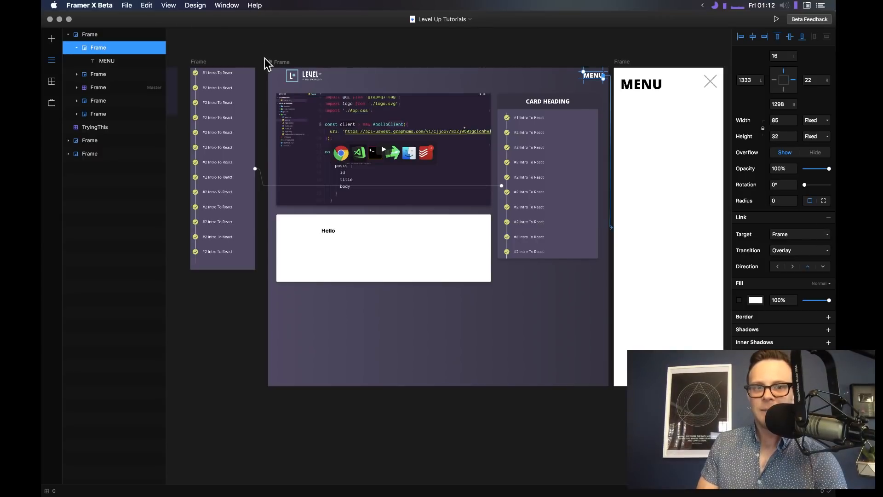
Preview the page frame, test opening and closing the upward menu overlay twice, and close the preview
left_click(279, 63)
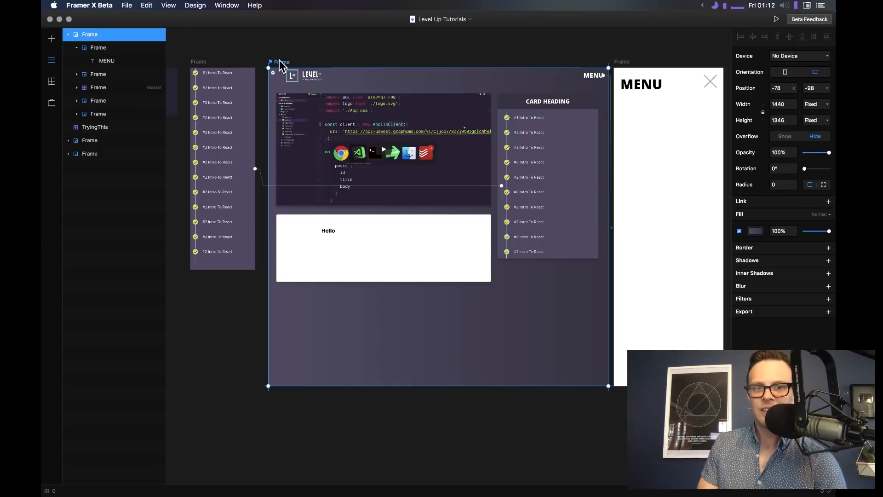
left_click(776, 20)
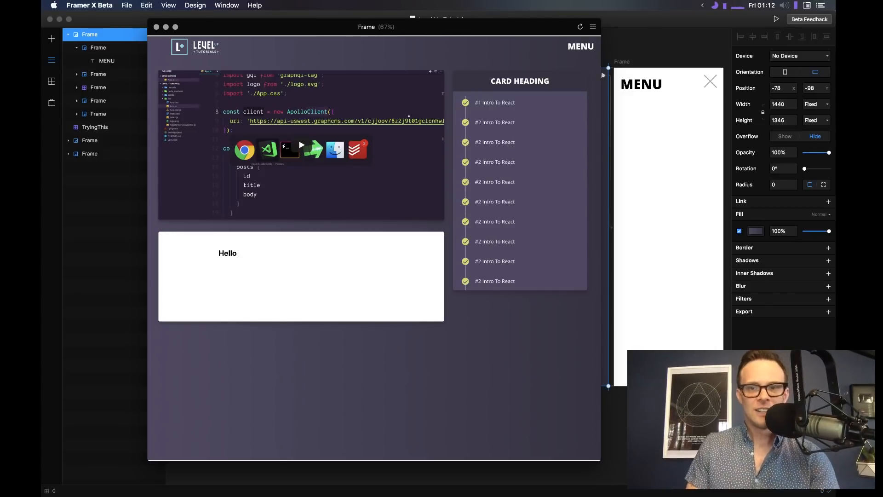
left_click(576, 47)
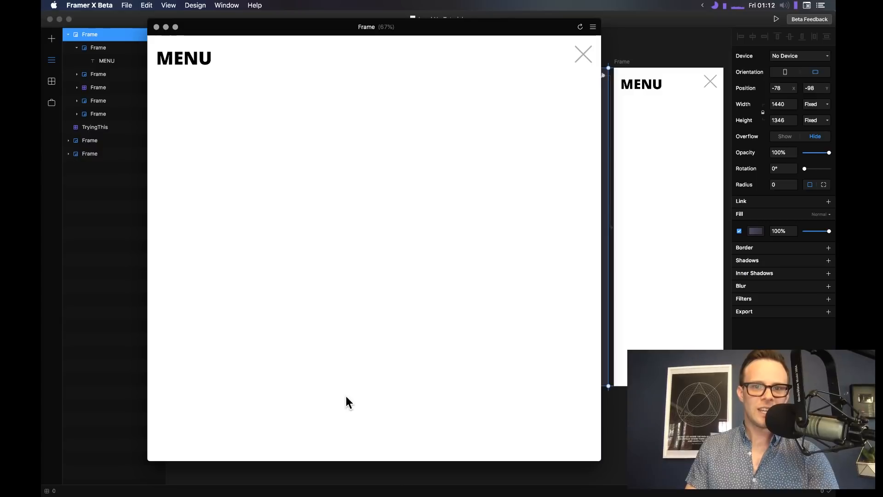
left_click(582, 54)
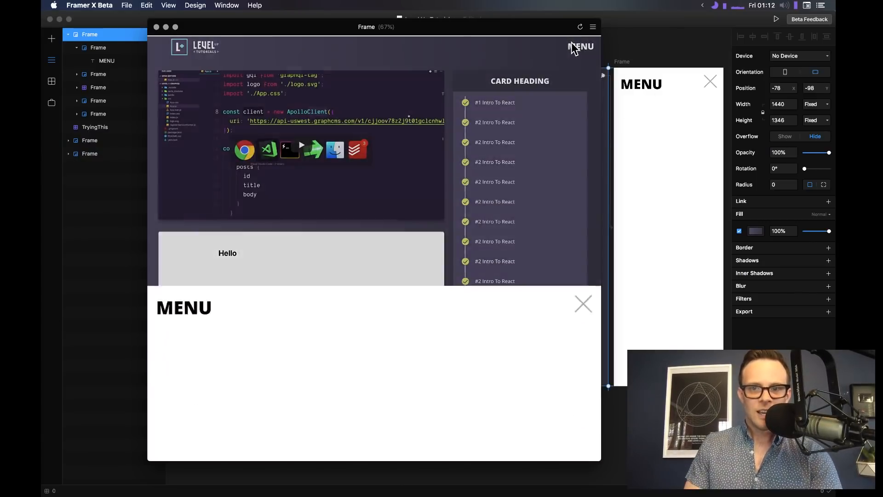
left_click(574, 48)
left_click(584, 50)
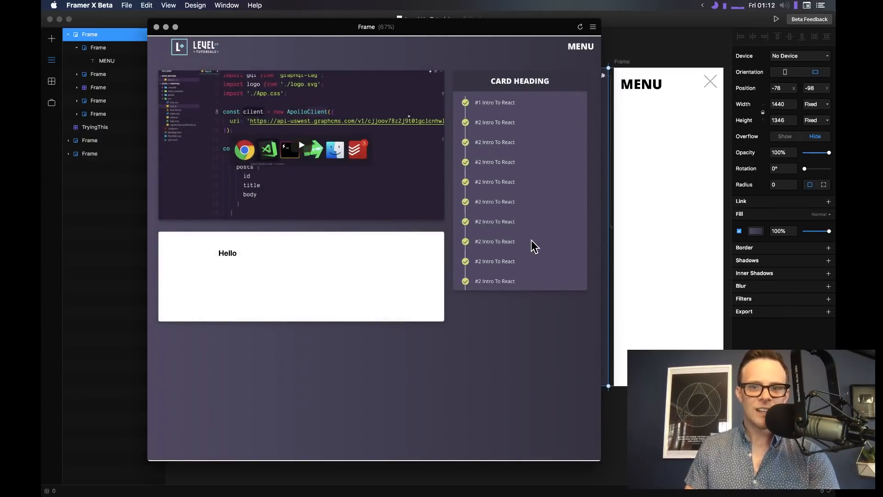
left_click(156, 27)
Examine the CARD HEADING lesson list up close and in relation to all frames on the canvas
left_click(518, 101)
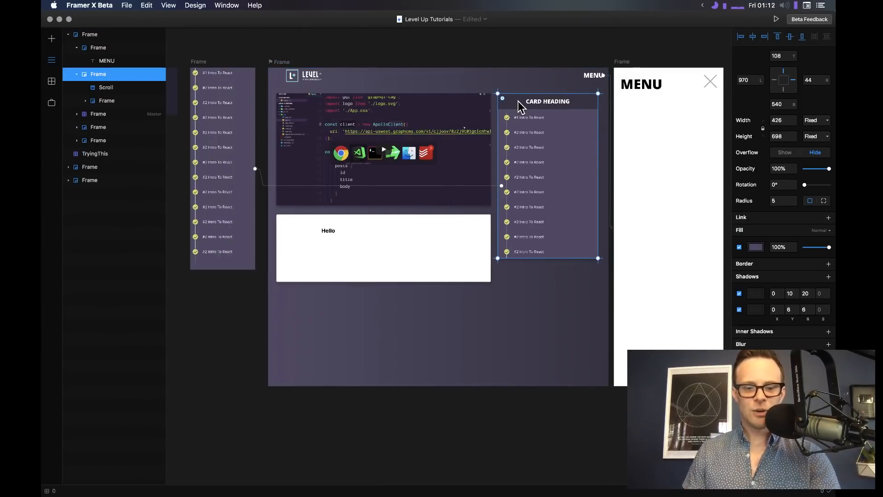
key("super+equal")
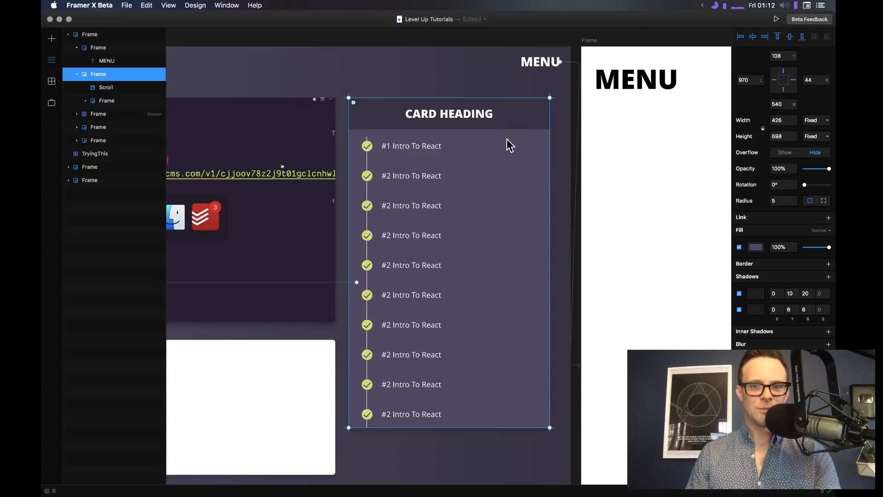
scroll(506, 154, "down", 5)
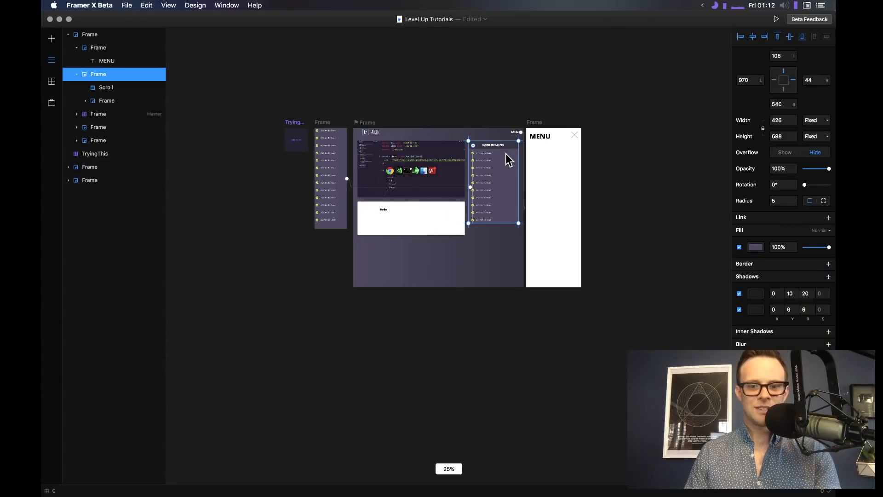
scroll(506, 153, "up", 5)
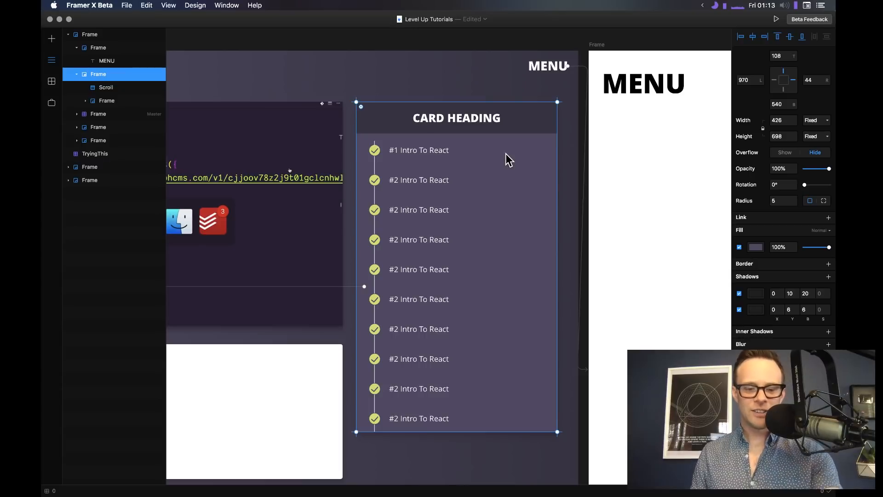
key("super+0")
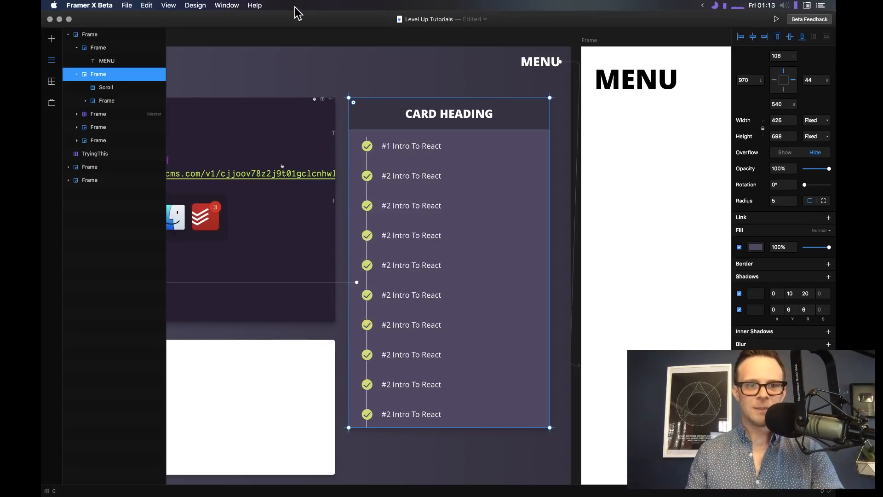
View the whole page frame, and focus the canvas on the CARD HEADING lesson list again
left_click(86, 36)
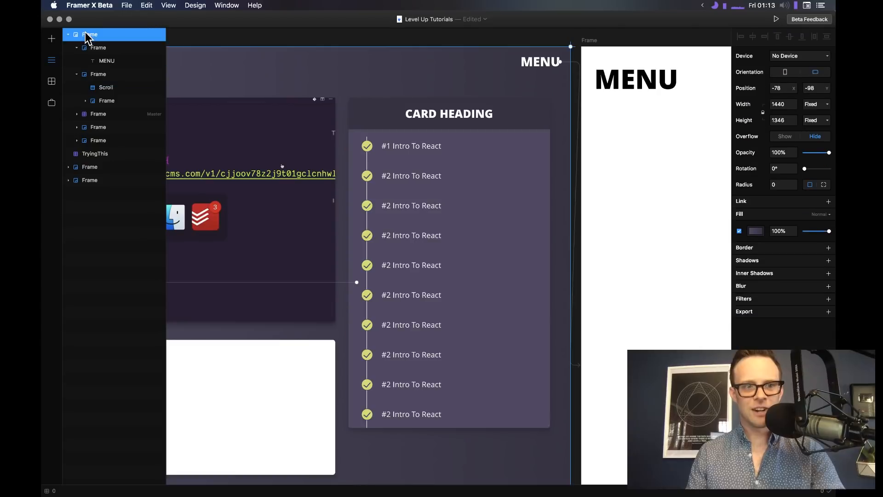
key("super+minus")
left_click(76, 74)
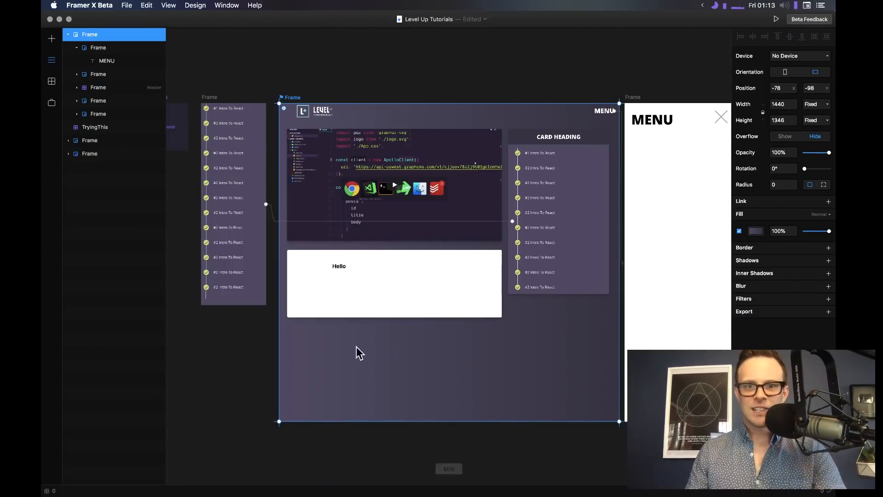
left_click(531, 212)
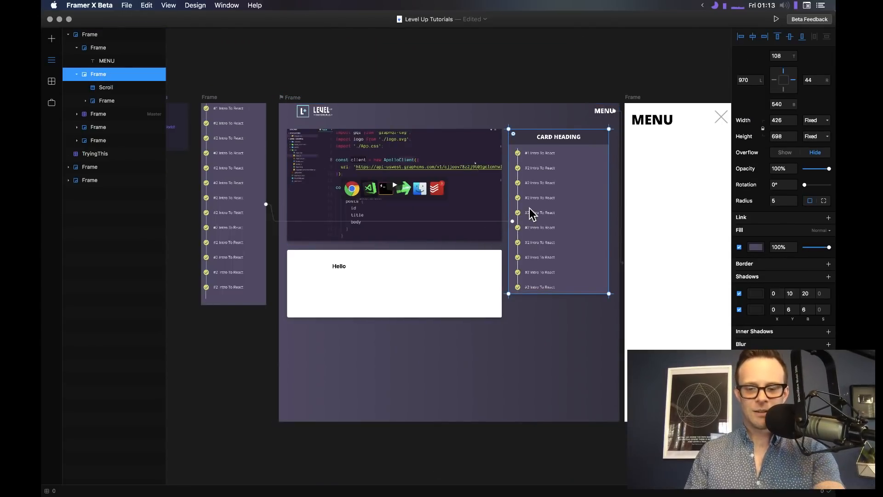
key("super+plus")
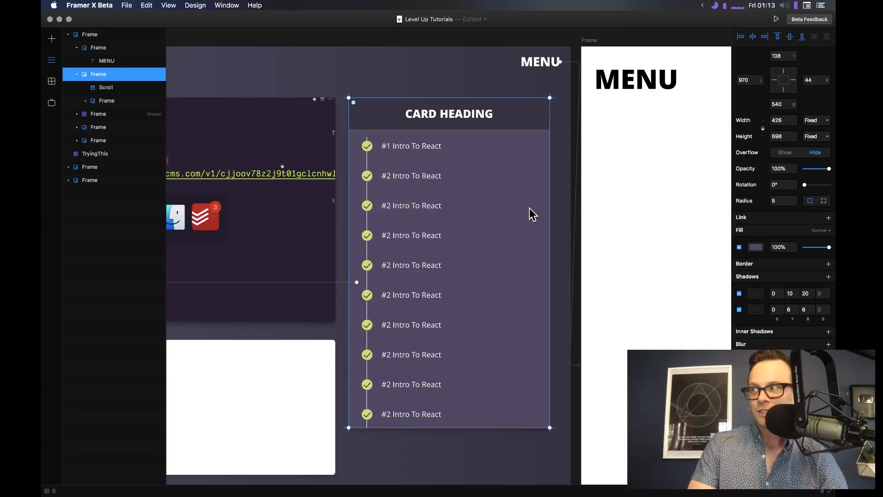
Switch to Chrome to look at the live Level 2 React tutorial page, and return to Framer X
key("super+Tab")
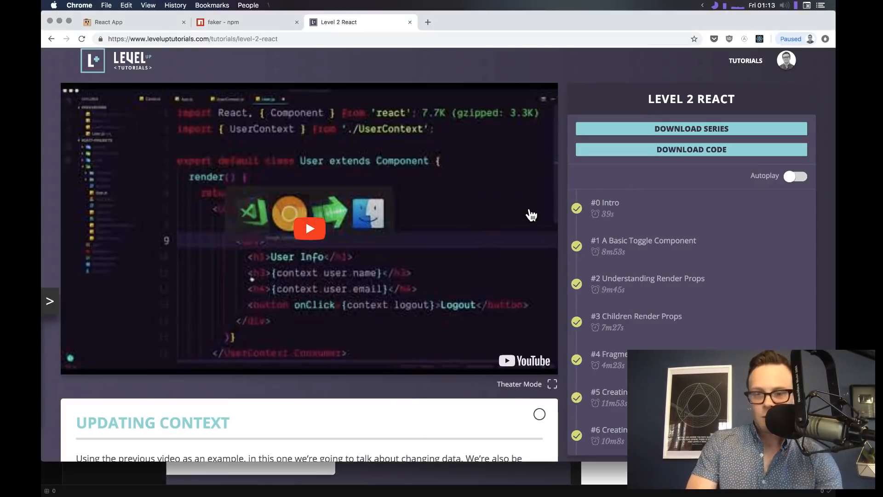
scroll(591, 276, "down", 1)
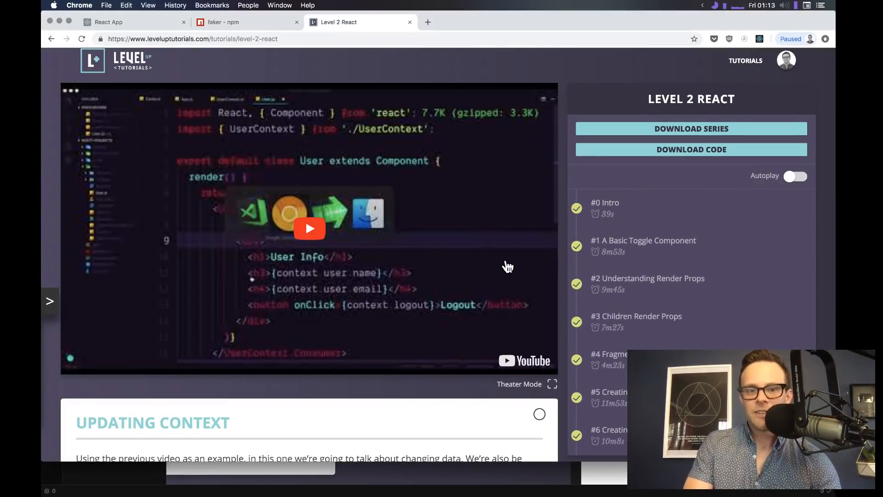
key("super+Tab")
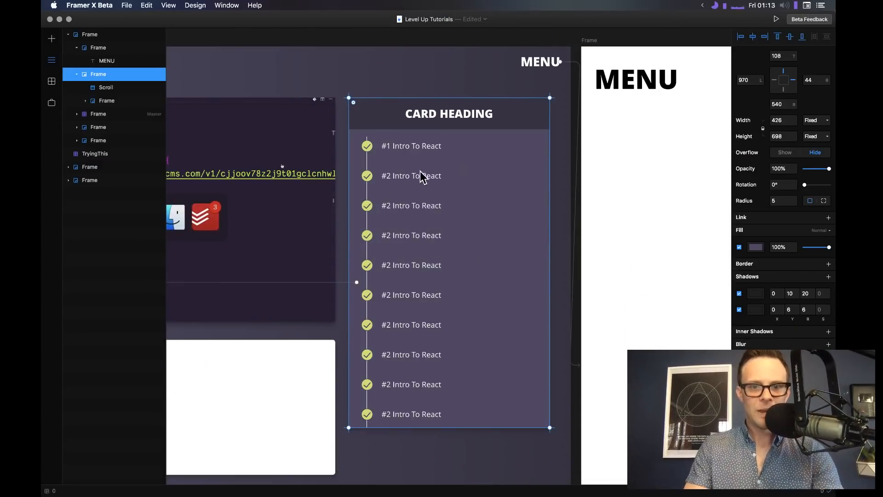
Reveal the nested heading layers of the CARD HEADING card and inspect the settings of its Scroll layer
left_click(85, 99)
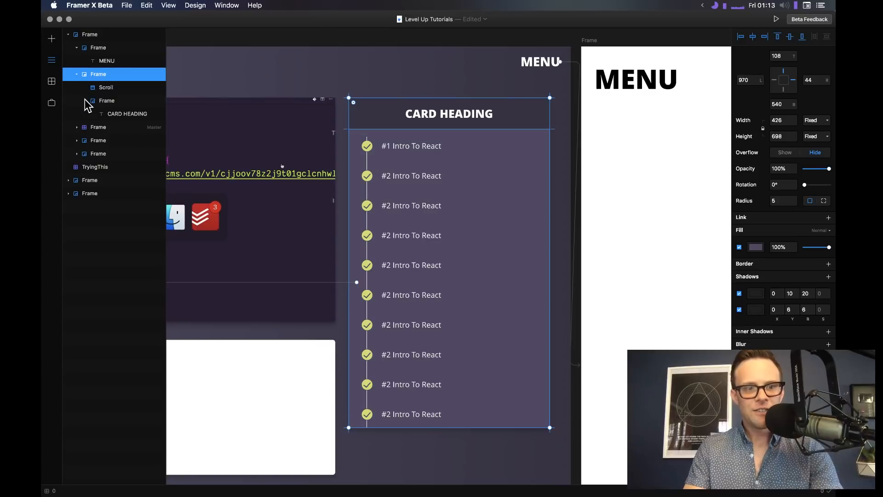
left_click(107, 90)
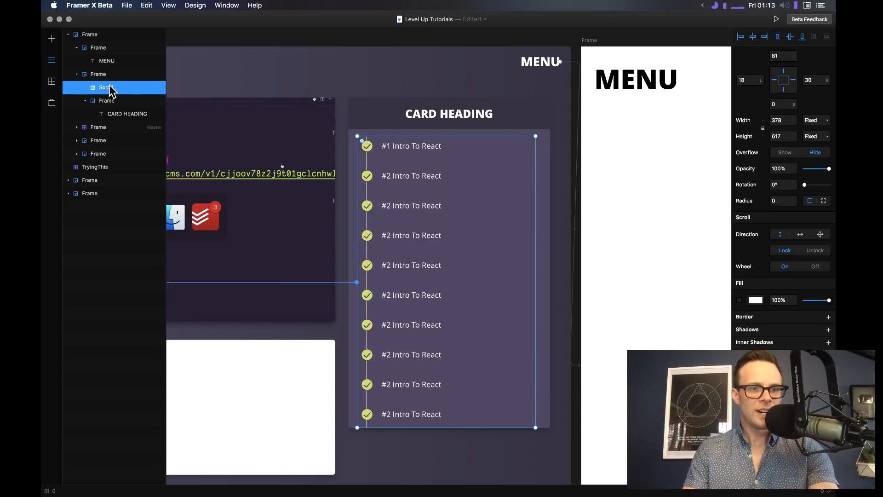
Draw a Scroll area about 462 by 250 in the empty space near the lower edge of the page frame
left_click(50, 41)
scroll(183, 183, "down", 3)
scroll(183, 183, "left", 3)
scroll(182, 182, "down", 10)
scroll(182, 182, "left", 4)
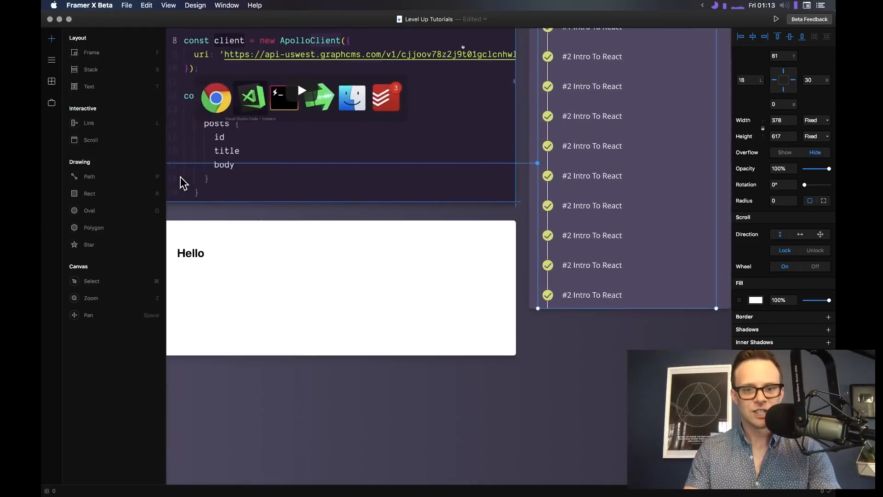
scroll(182, 181, "right", 3)
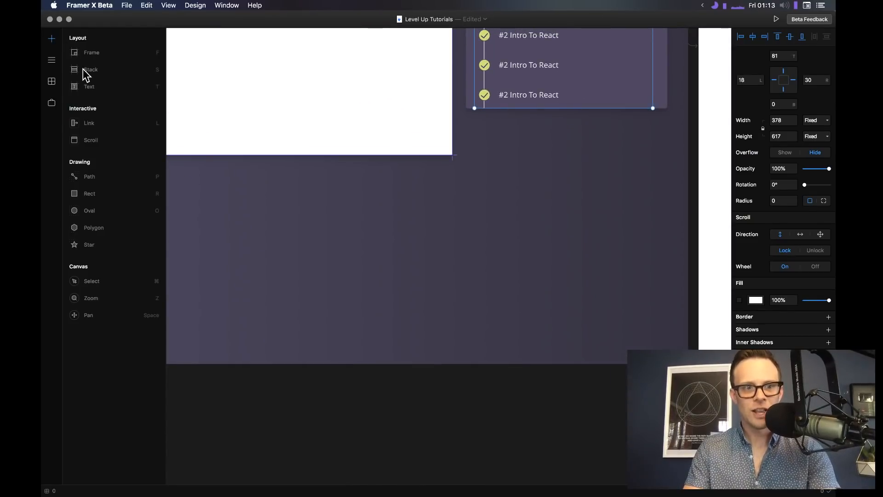
left_click(91, 140)
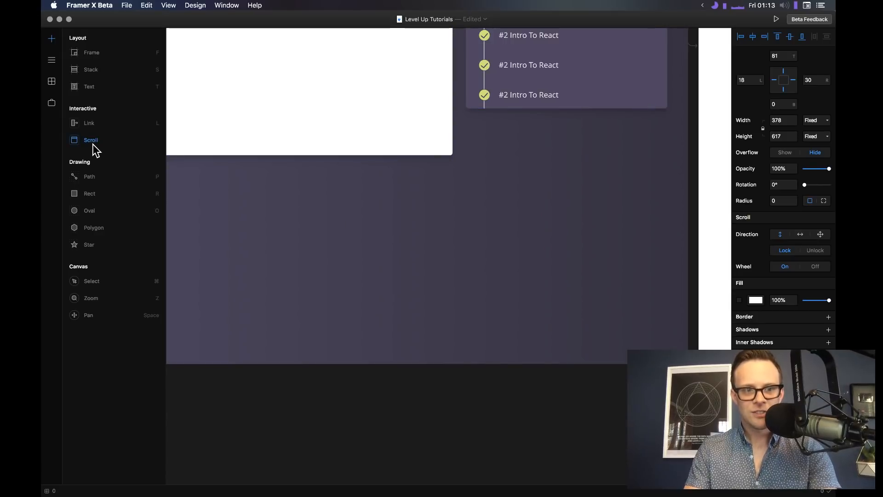
left_click_drag(292, 215, 511, 333)
scroll(368, 403, "down", 3)
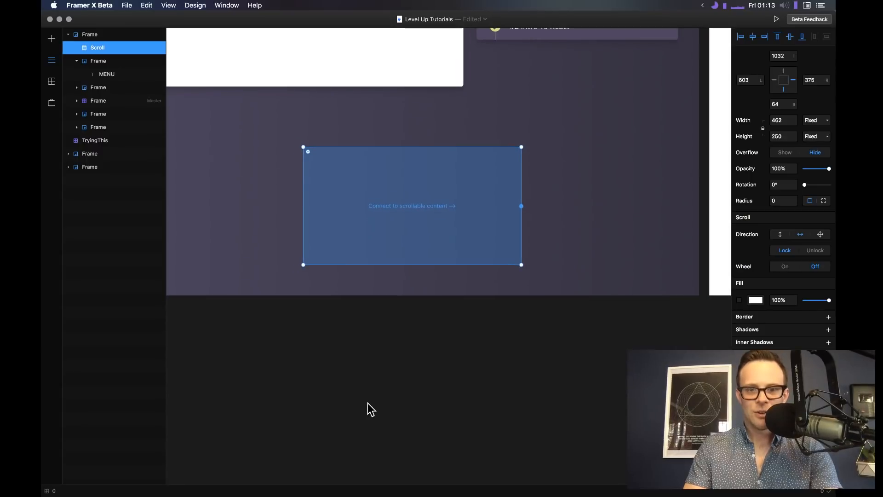
Connect the new Scroll area to the lesson list frame as its scrollable content
scroll(331, 265, "down", 5)
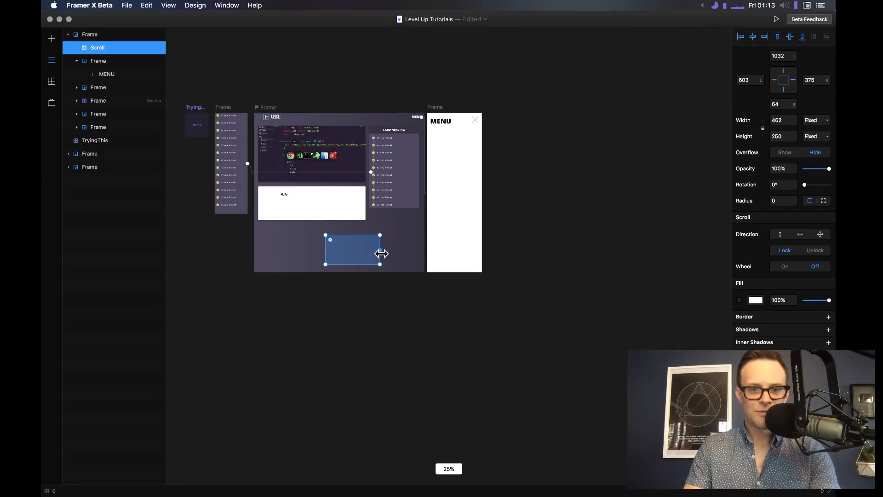
left_click_drag(379, 250, 230, 137)
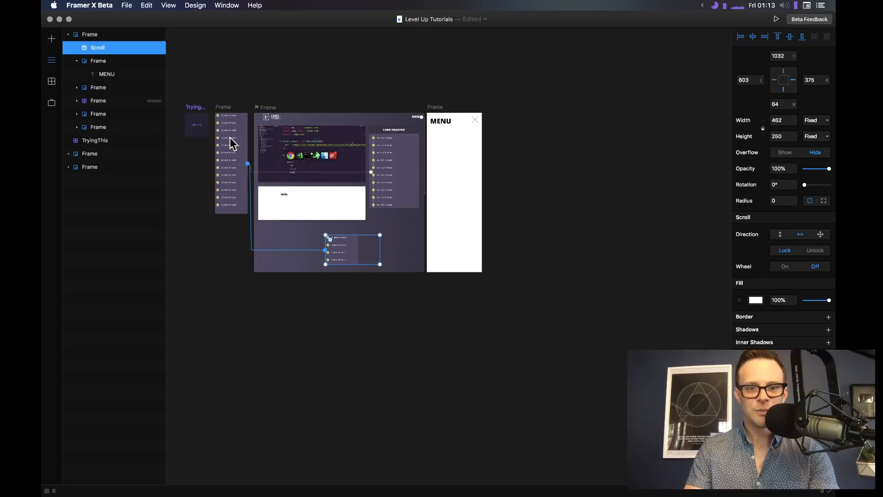
key("super+0")
scroll(330, 349, "up", 10)
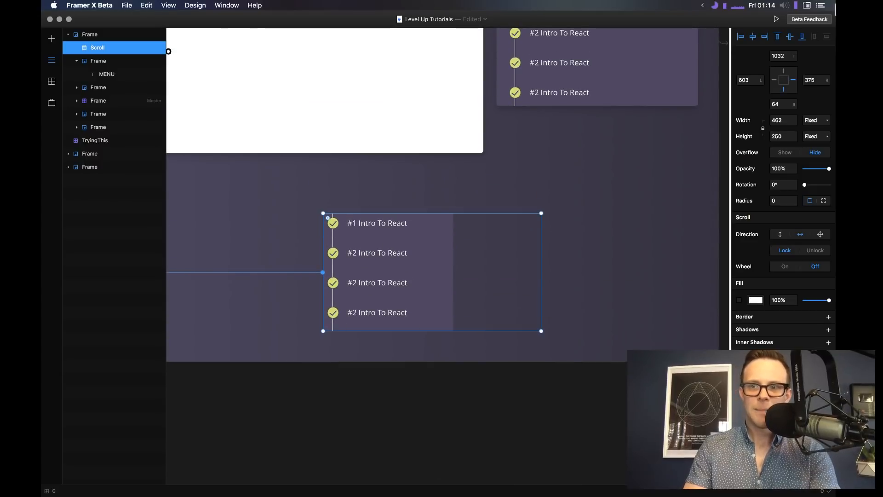
Preview the page frame with the connected Scroll area, reload the preview, and close it
left_click(777, 18)
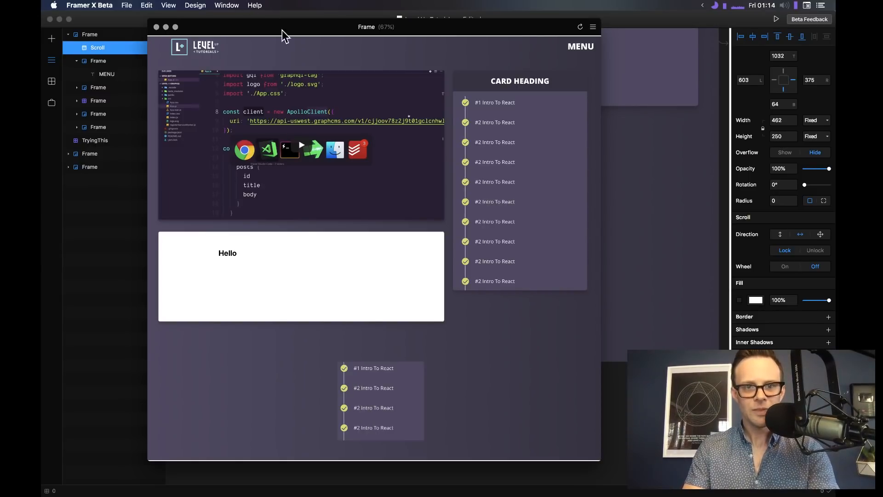
left_click(581, 26)
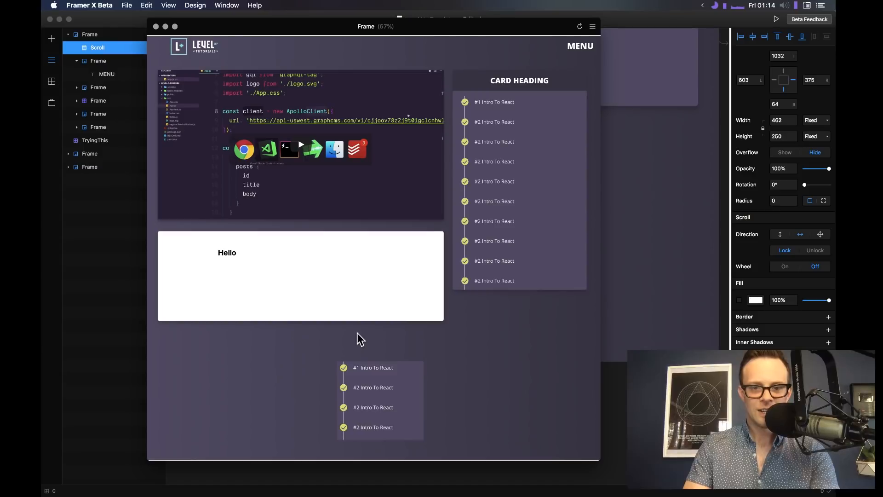
left_click(156, 27)
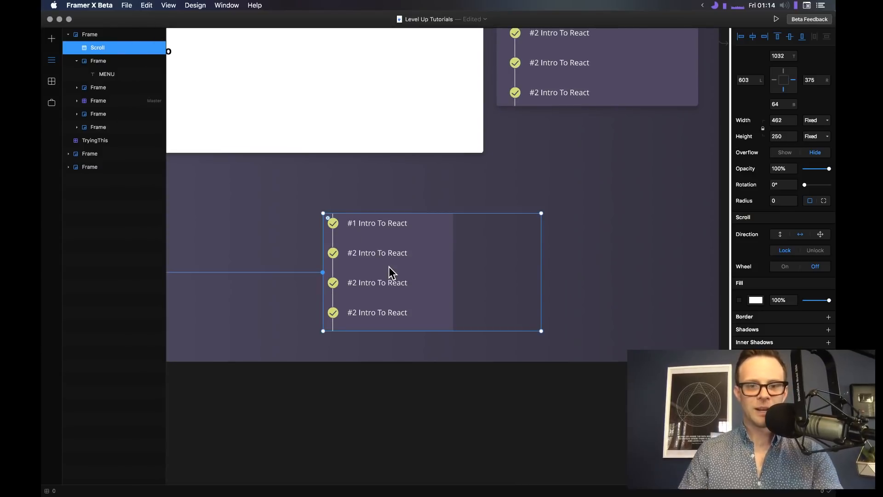
Configure the new Scroll area with vertical direction, Unlock, and Wheel set to On
left_click(815, 252)
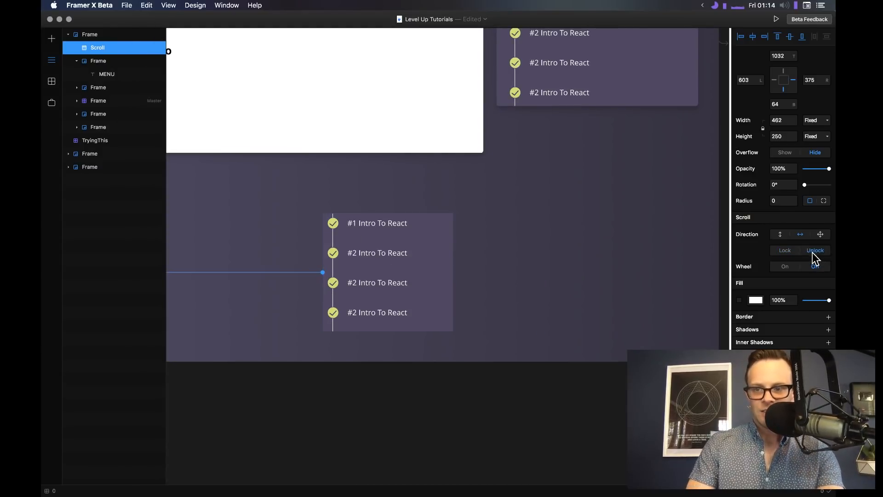
left_click(787, 270)
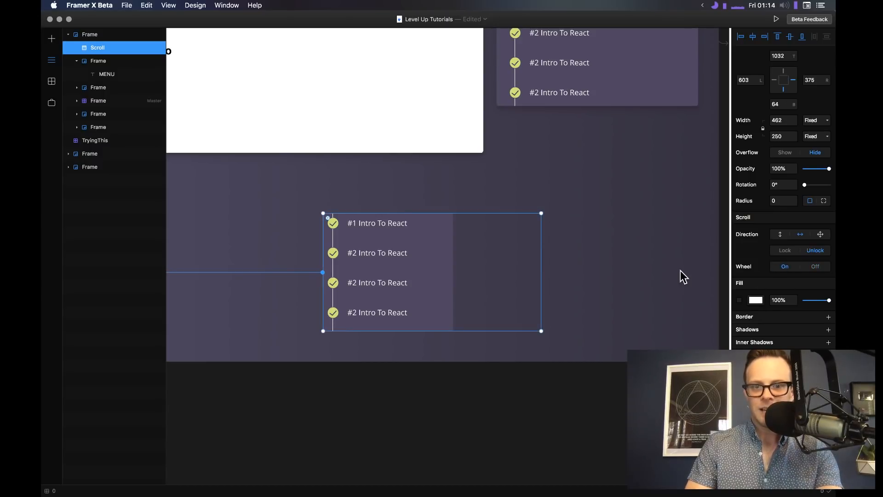
left_click(781, 235)
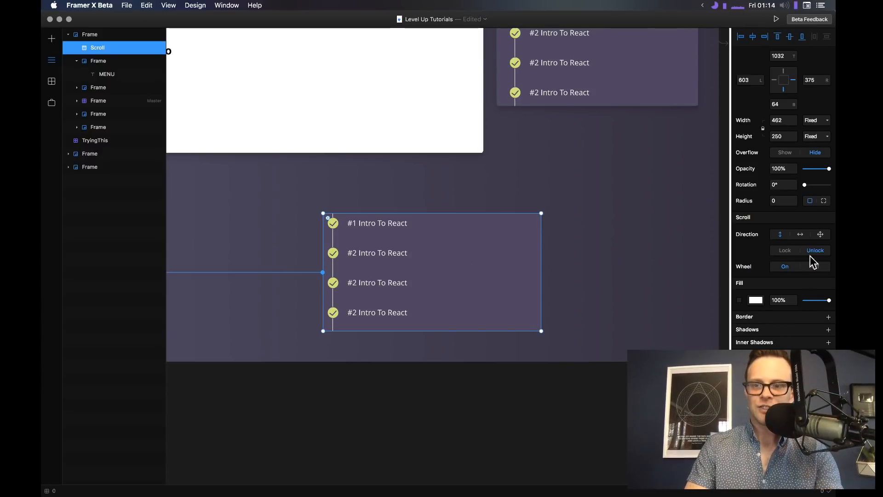
Preview the page frame, test wheel scrolling in the new Scroll area and the CARD HEADING list, and close the preview
left_click(776, 19)
scroll(380, 404, "up", 3)
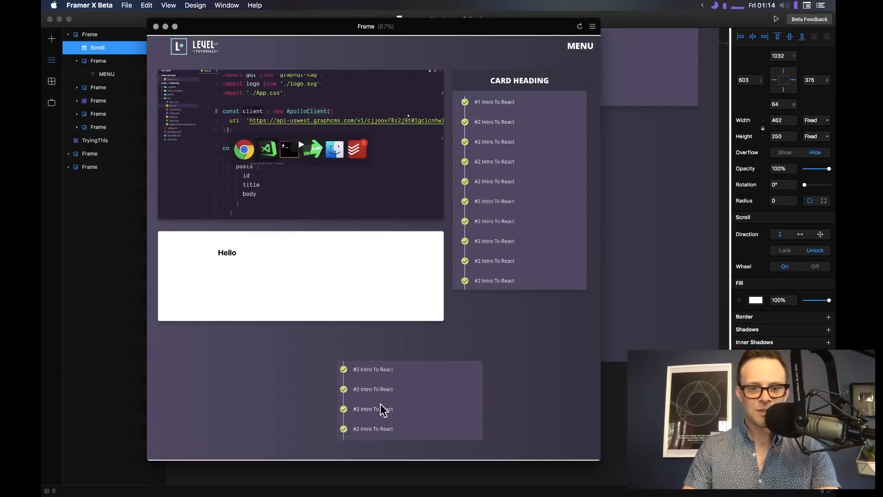
scroll(379, 404, "down", 1)
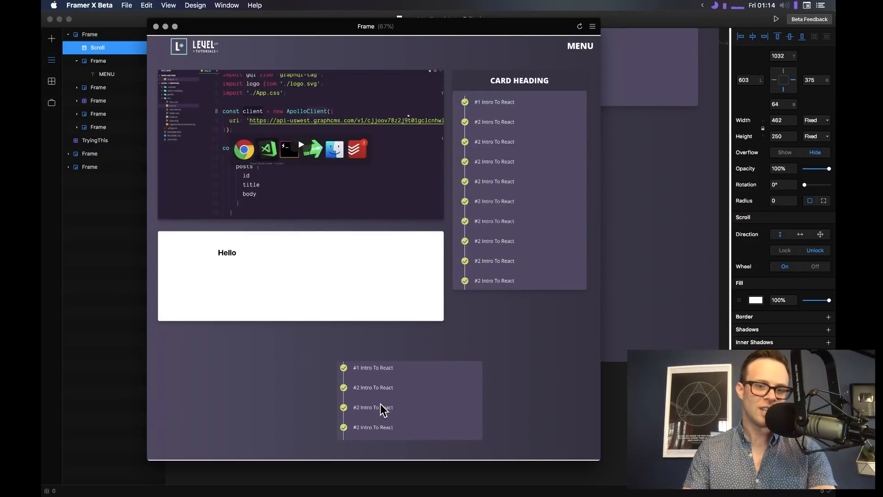
scroll(380, 408, "up", 2)
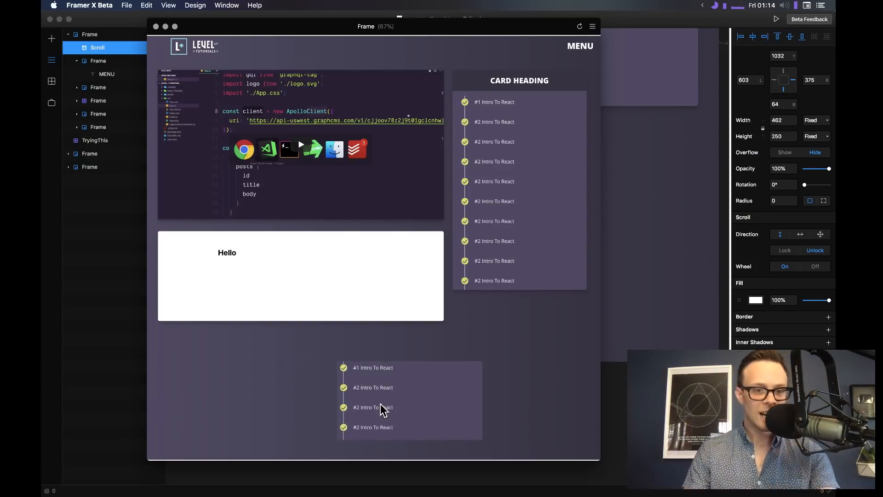
scroll(469, 187, "down", 2)
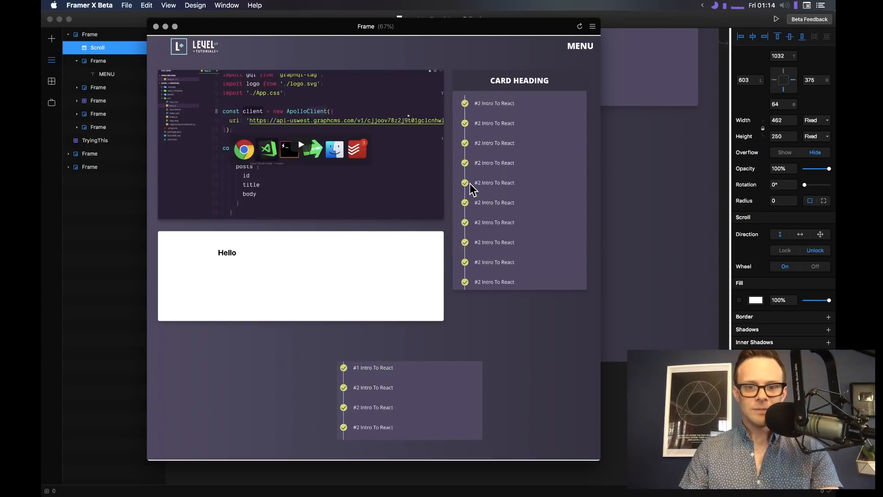
scroll(469, 186, "up", 1)
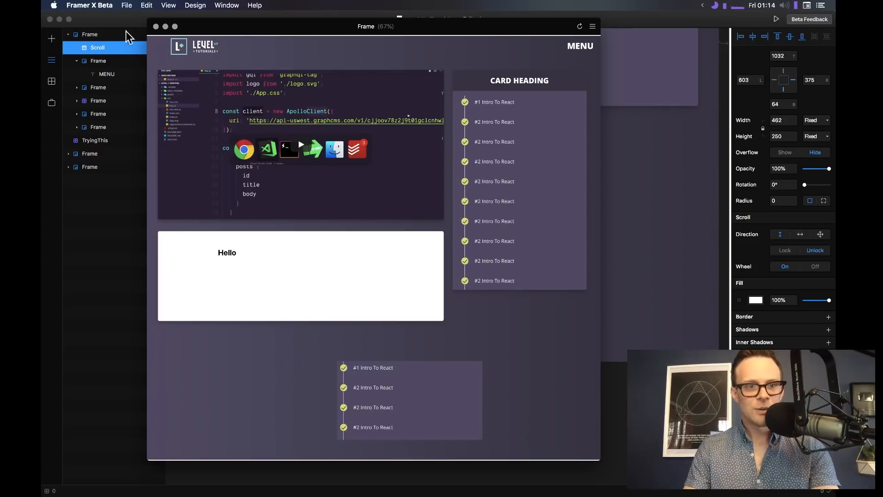
left_click(156, 26)
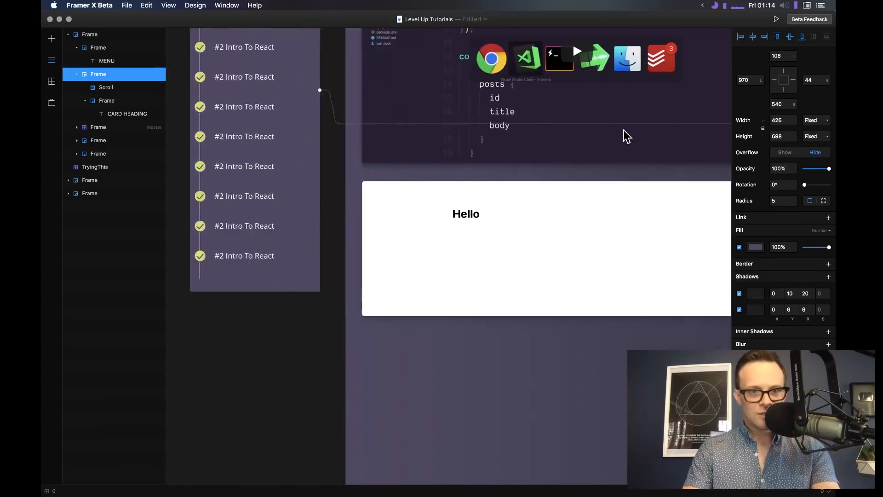
Examine the lesson list frame's Stack and the text and icon layers inside its last lesson item
scroll(623, 130, "left", 5)
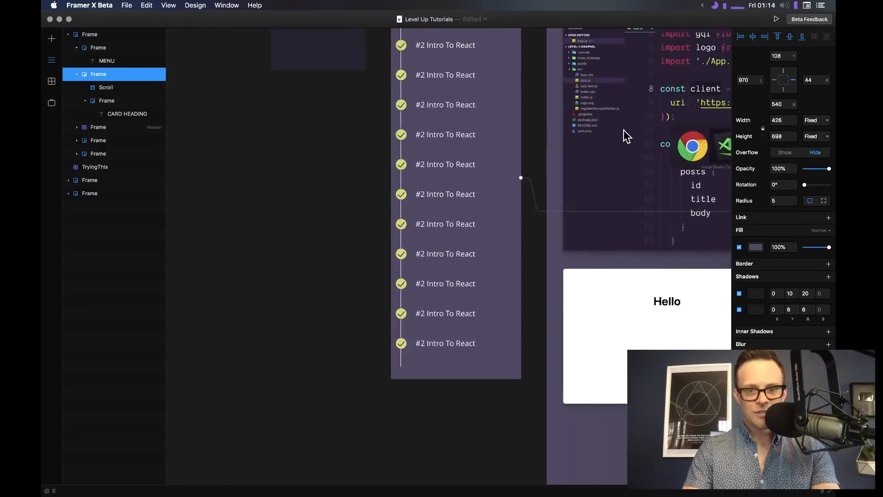
scroll(622, 130, "up", 4)
left_click(421, 115)
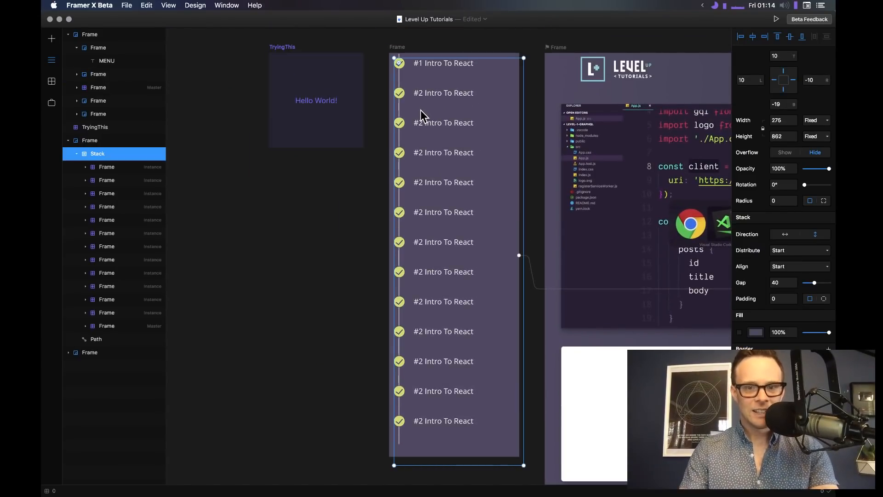
left_click(87, 166)
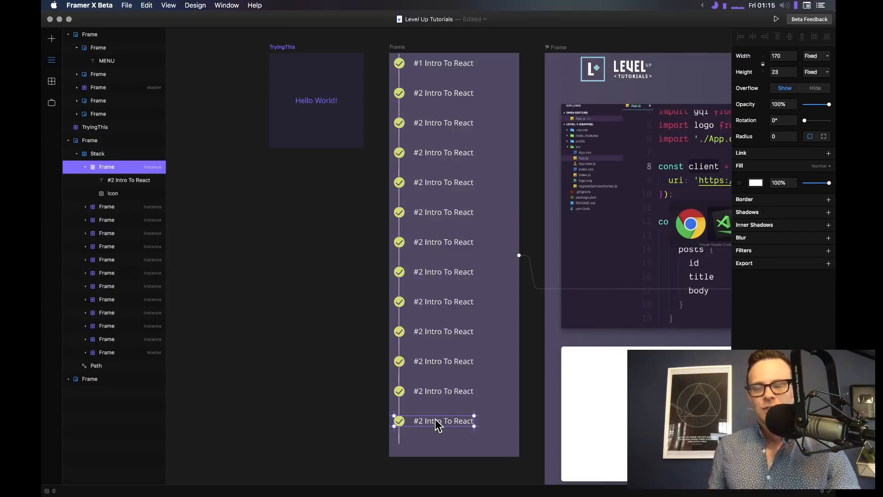
left_click(115, 155)
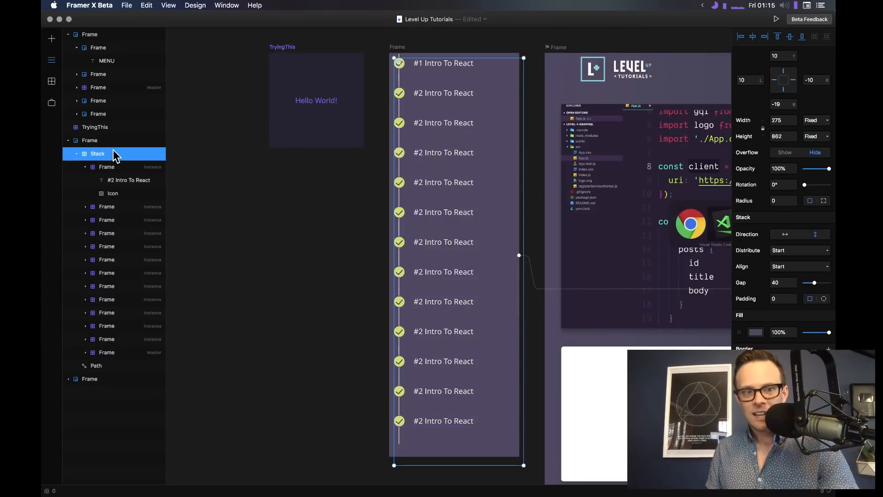
Try wider gaps between the lesson items in the Stack, and set the gap to 40
left_click(778, 282)
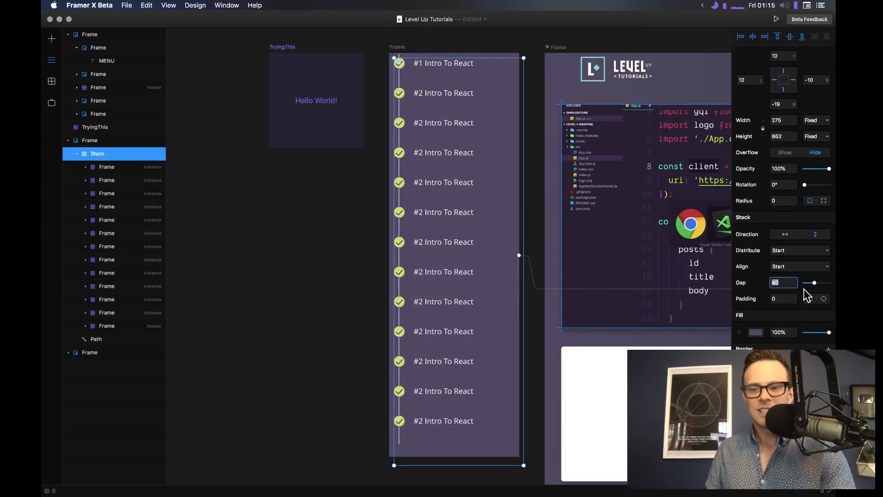
left_click_drag(815, 283, 817, 282)
left_click(777, 283)
key("BackSpace")
type("4")
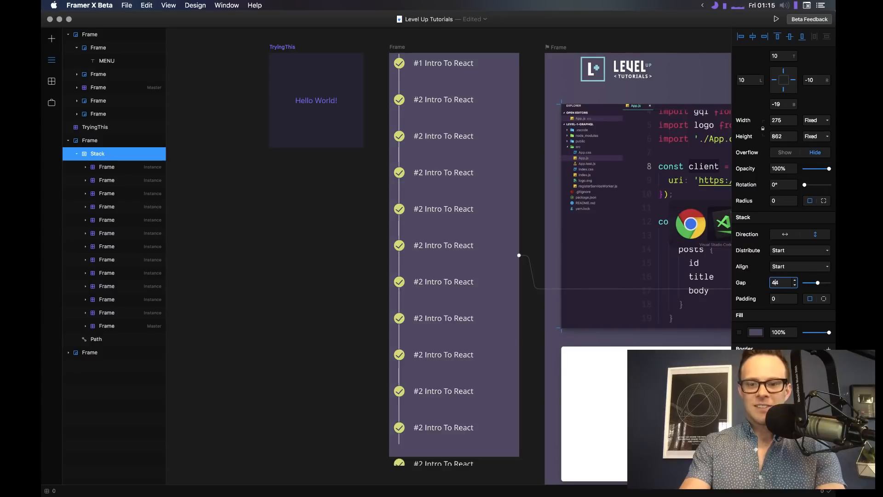
type("0")
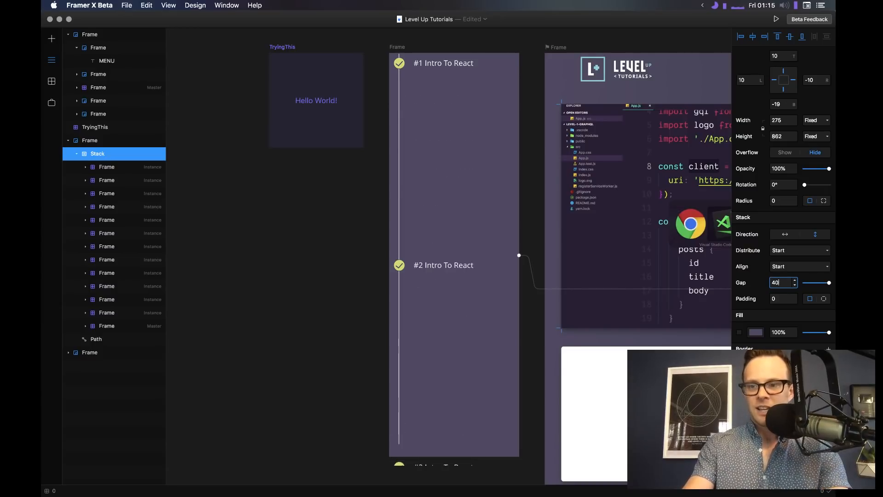
key("BackSpace")
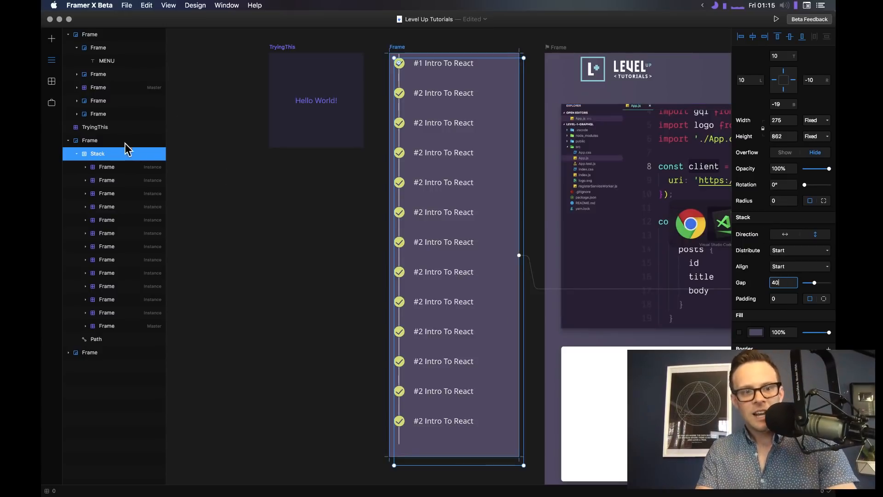
Reorder the lesson Stack by moving its last item up to the fifth position, and repeat the move with the new last item
left_click(118, 167)
left_click_drag(417, 425, 427, 178)
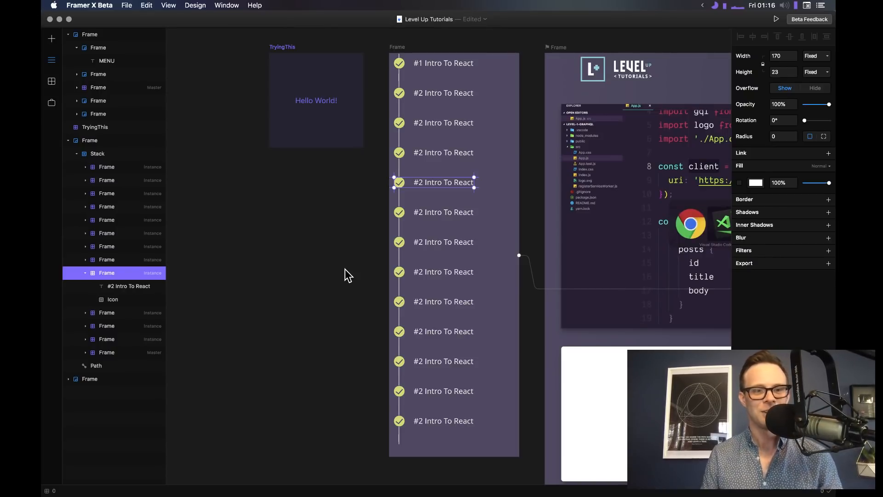
left_click(89, 141)
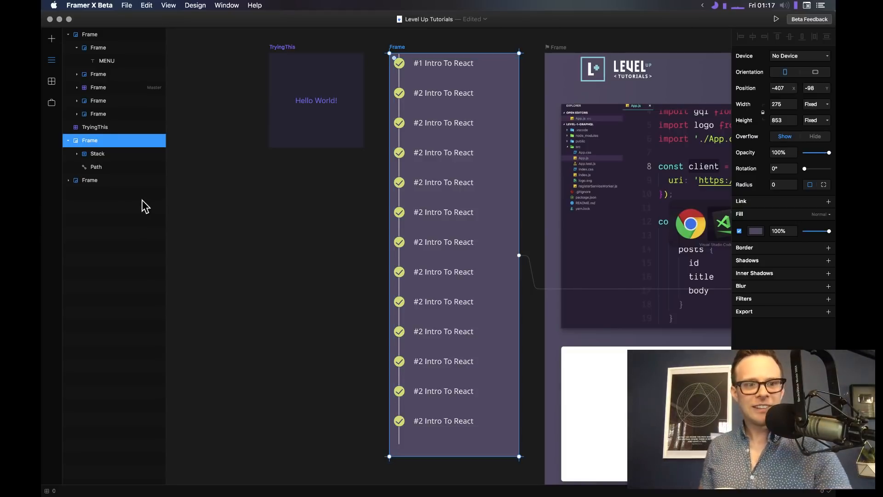
left_click(97, 154)
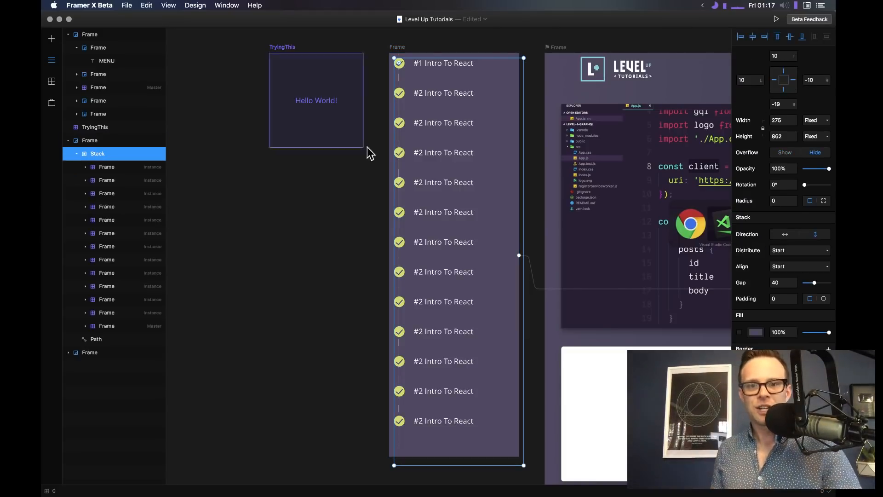
left_click(104, 168)
left_click_drag(426, 418, 436, 198)
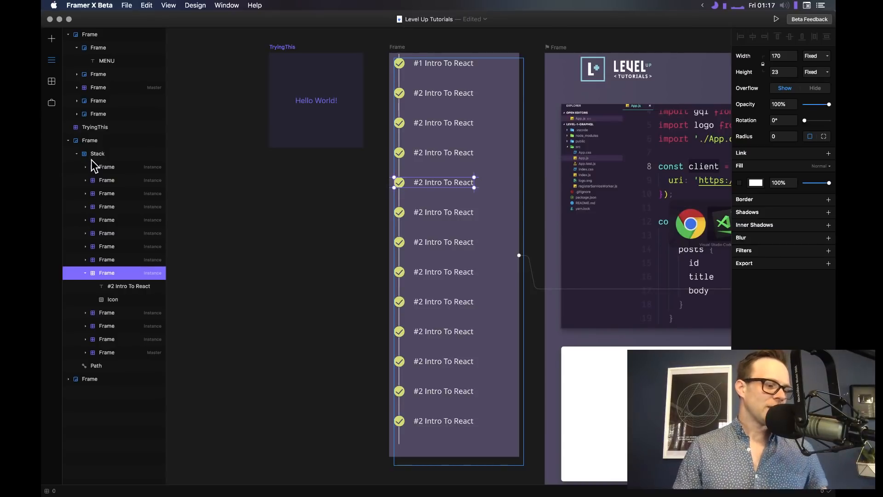
Draw a freehand frame on the empty canvas beside the MENU frame, and undo it
left_click(271, 181)
scroll(274, 184, "right", 10)
scroll(274, 184, "right", 15)
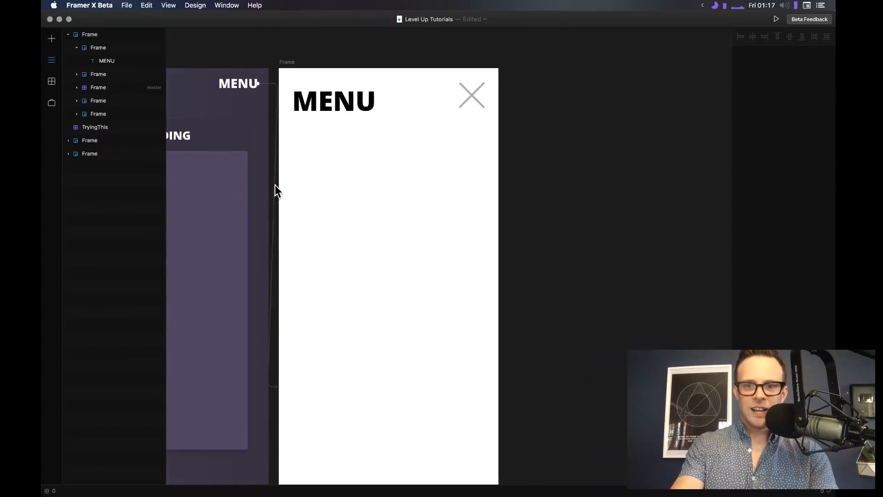
key("f")
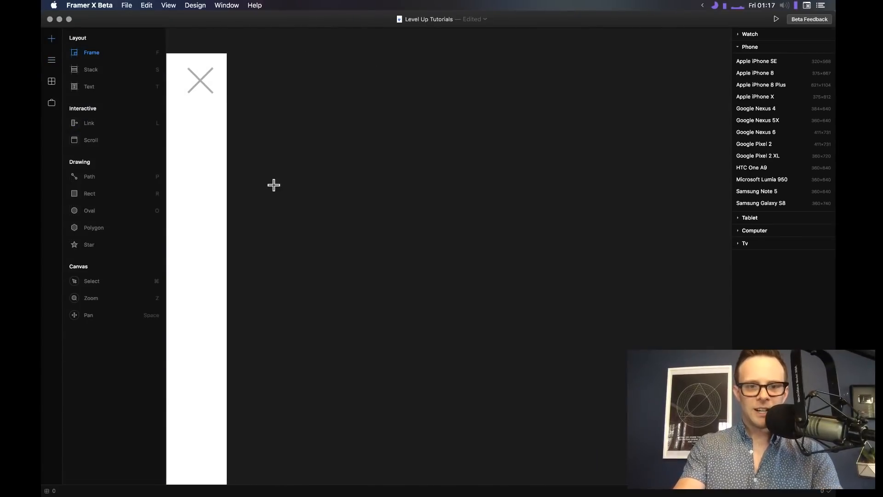
left_click_drag(293, 54, 534, 457)
key("super+z")
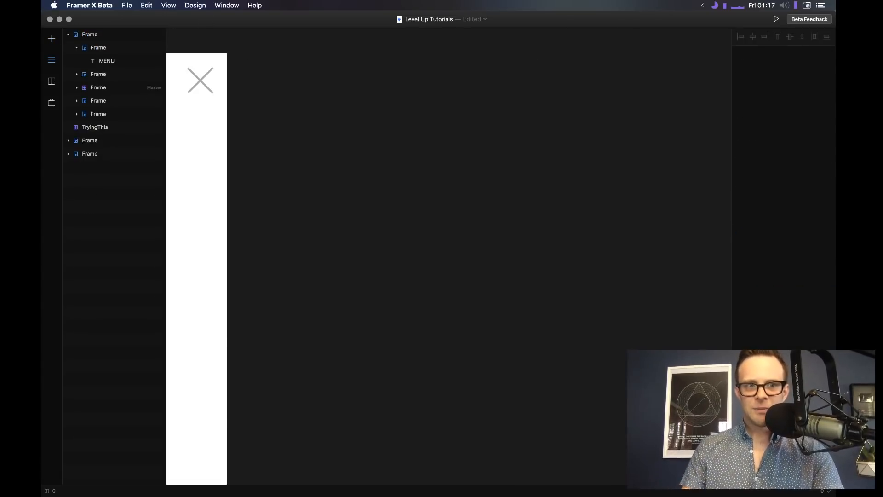
Look through the computer device presets, and add a Google Pixel 2 XL frame on the empty canvas beside the MENU frame
key("f")
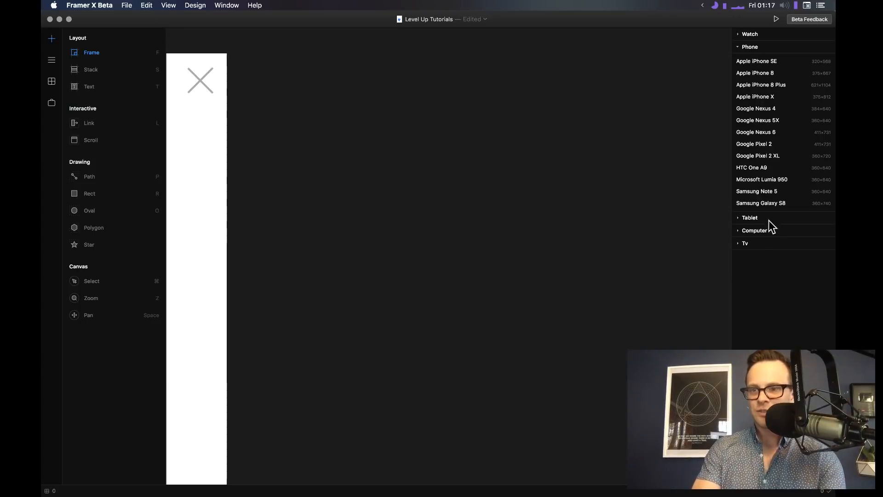
left_click(761, 231)
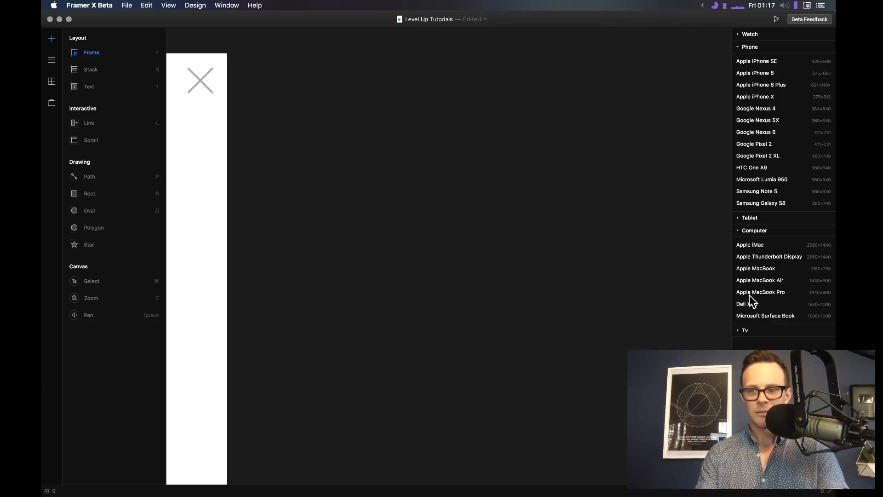
scroll(412, 295, "left", 20)
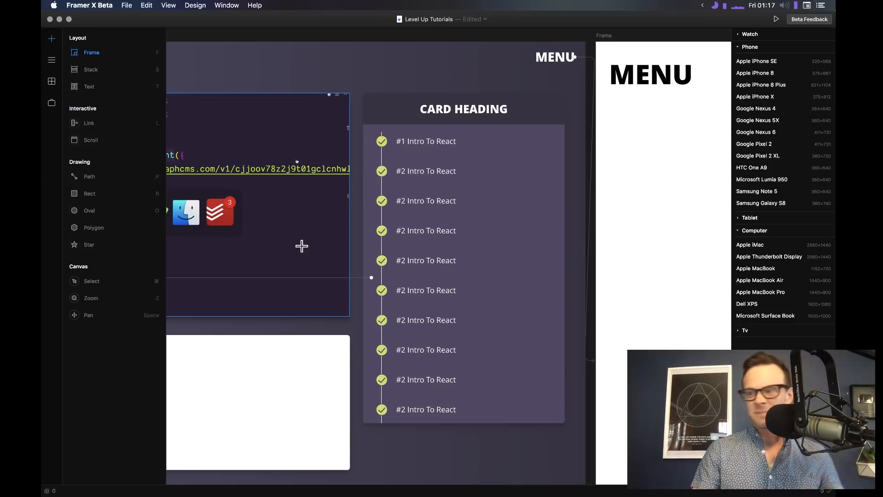
scroll(527, 198, "right", 15)
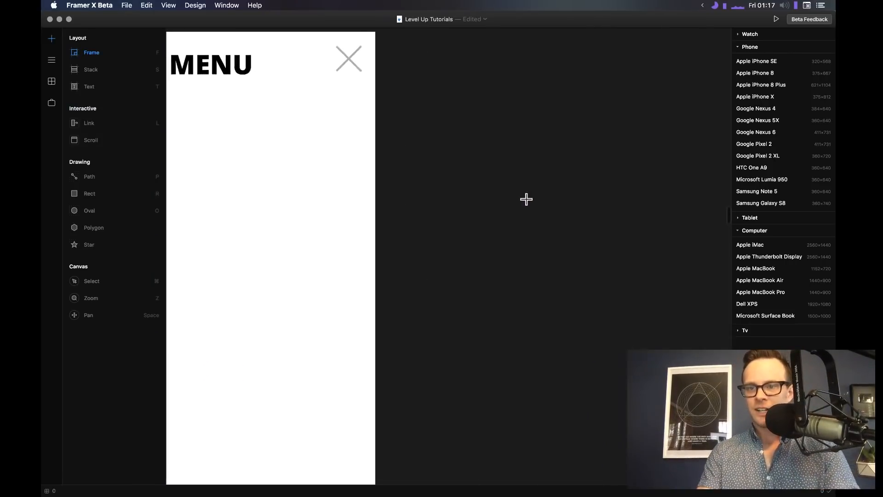
left_click(777, 156)
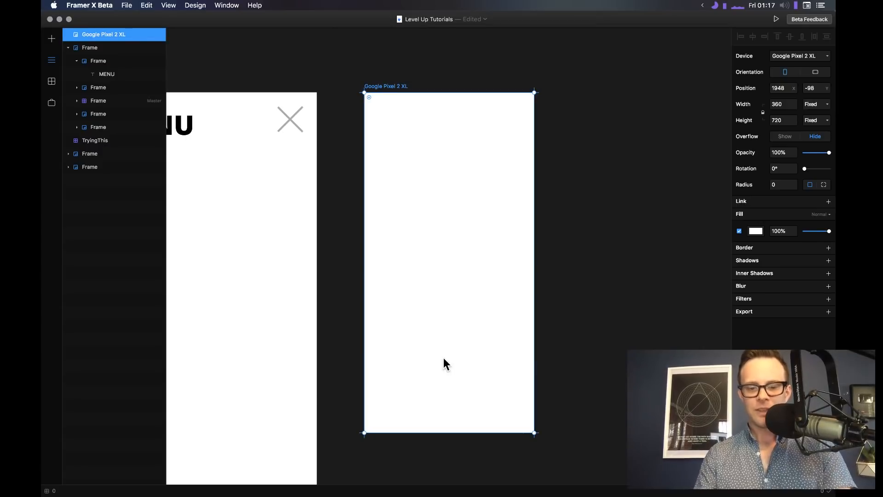
Draw a full-width Stack, about 360 by 81, along the bottom edge of the Google Pixel 2 XL frame
key("r")
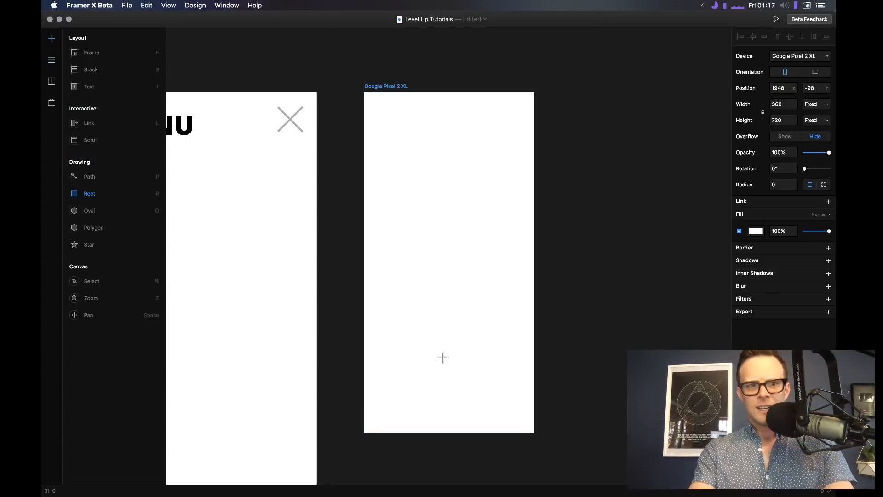
left_click(91, 70)
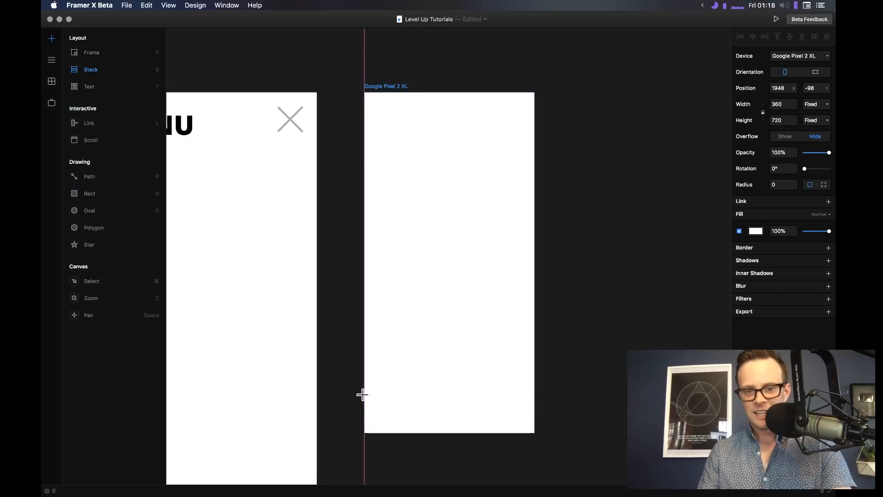
left_click_drag(365, 395, 534, 433)
scroll(501, 374, "down", 3)
scroll(501, 374, "right", 3)
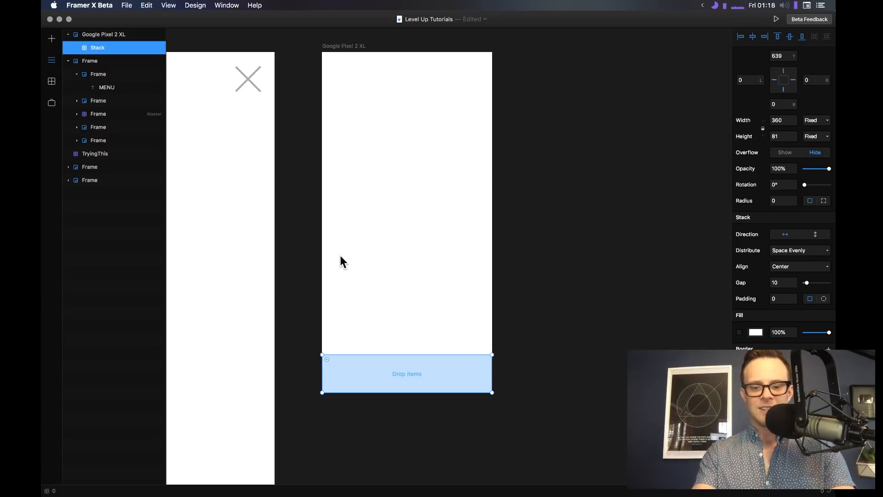
Draw a square about 59 by 59 above the Stack and duplicate it into a row of three, with rounded corners on the copies
key("r")
left_click_drag(340, 255, 368, 283)
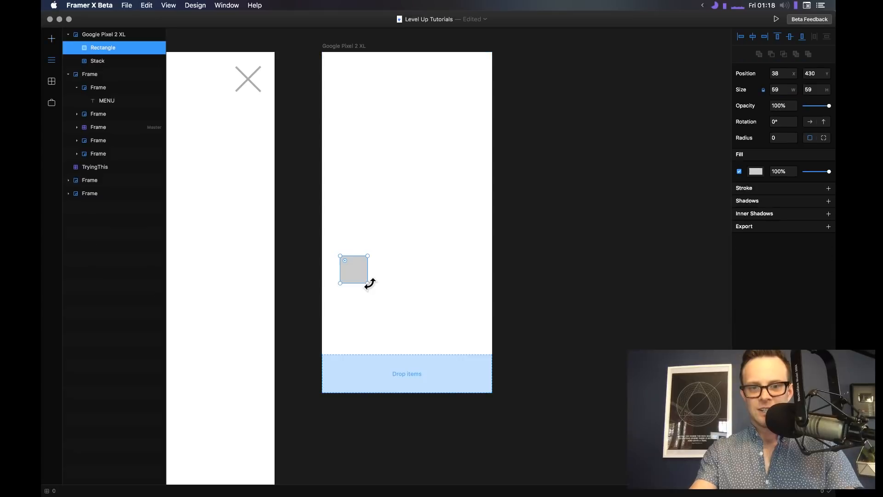
key("super+d")
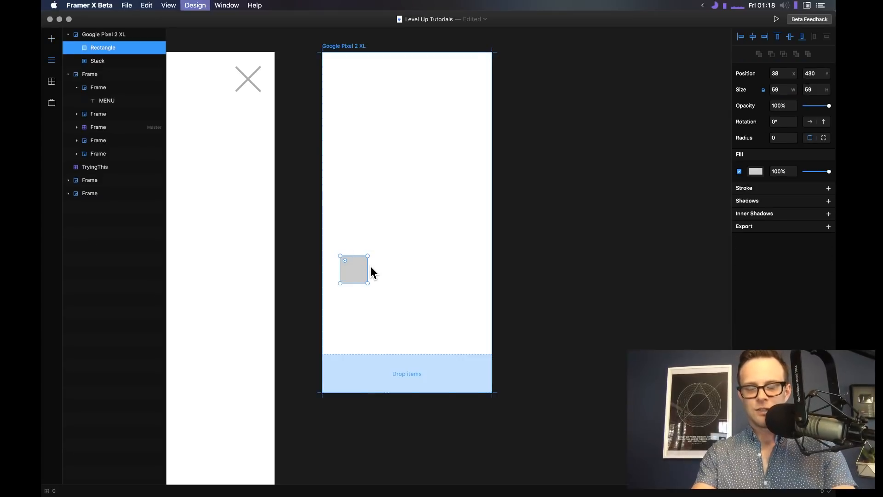
left_click_drag(360, 266, 444, 270)
left_click(454, 269)
left_click(400, 267)
key("super+d")
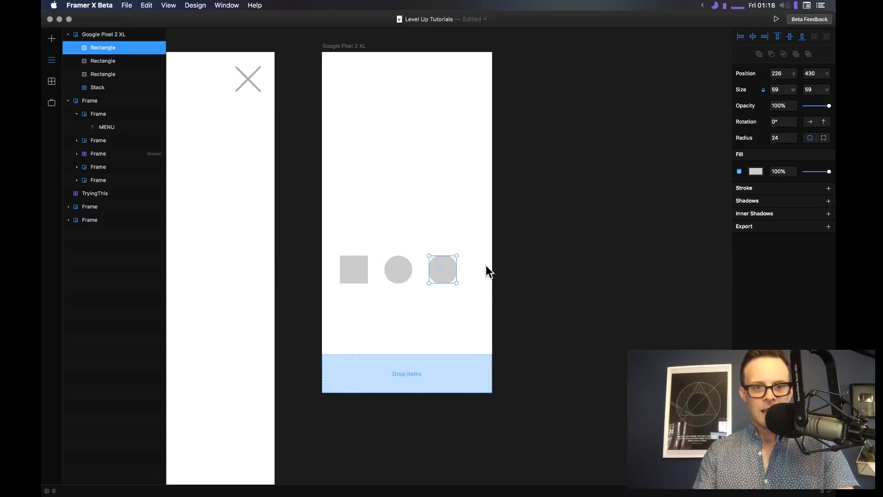
Try to drop the three selected shapes into the empty Stack, and move and enlarge the Stack around them
left_click(121, 74, "shift")
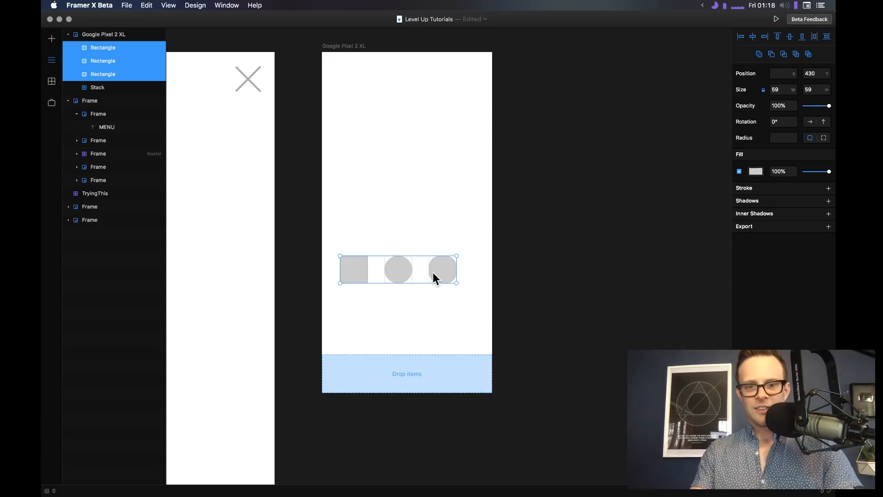
left_click_drag(433, 274, 440, 377)
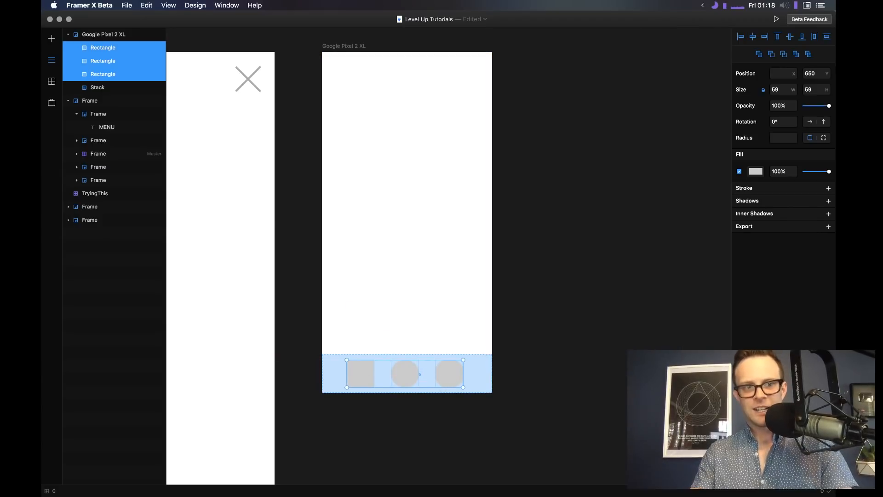
left_click_drag(94, 58, 93, 87)
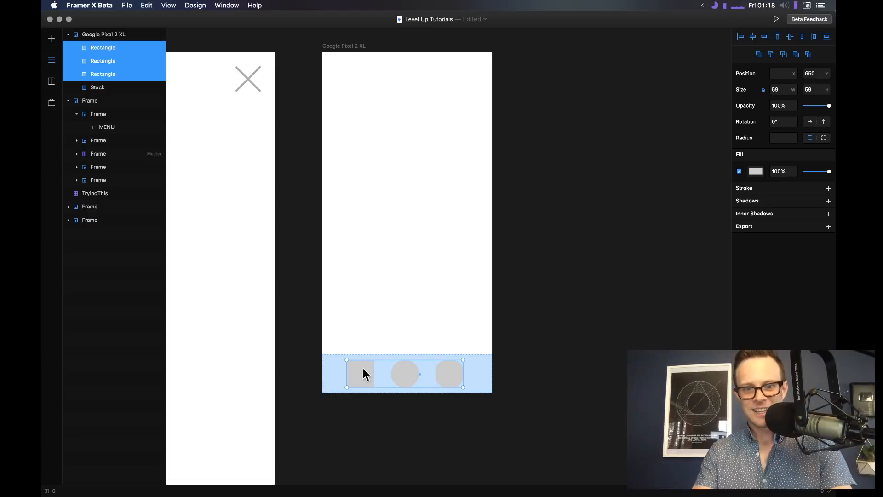
left_click_drag(362, 373, 363, 324)
left_click(442, 374)
mouse_move(382, 362)
left_mouse_down()
mouse_move(378, 292)
mouse_move(387, 359)
left_mouse_up()
Select the three shapes together and move them out above the empty Stack
left_click(360, 331)
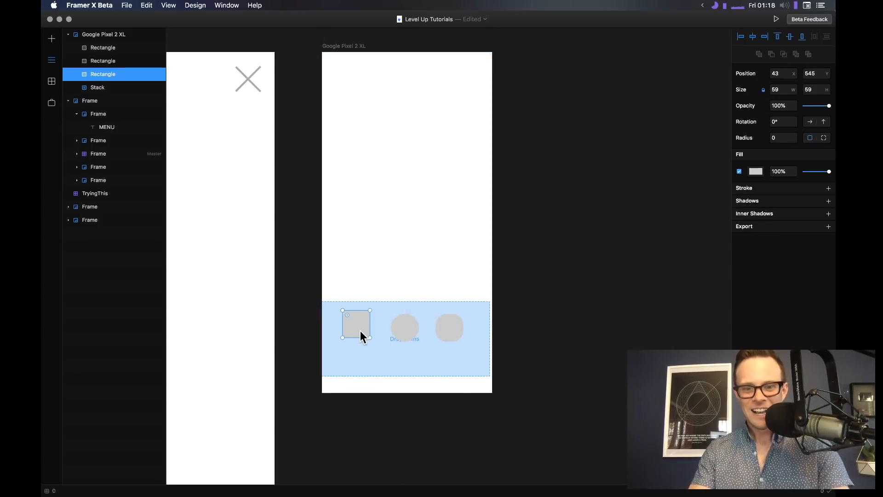
left_click(410, 326, "shift")
left_click(439, 328, "shift")
left_click_drag(442, 333, 451, 253)
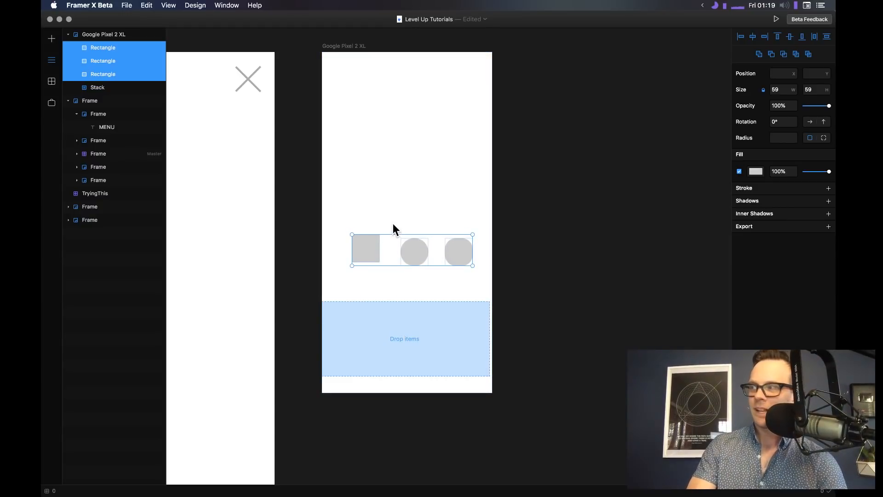
left_click(397, 329)
left_click(368, 263)
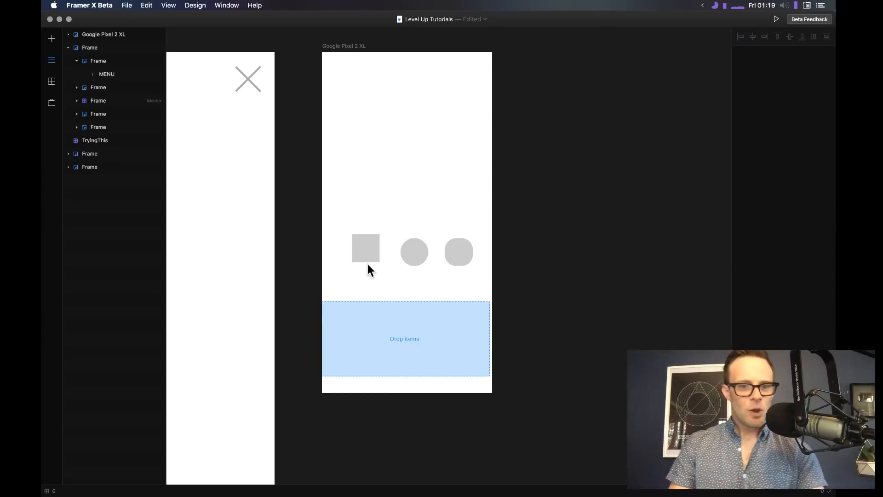
left_click_drag(342, 224, 471, 276)
left_click(357, 157)
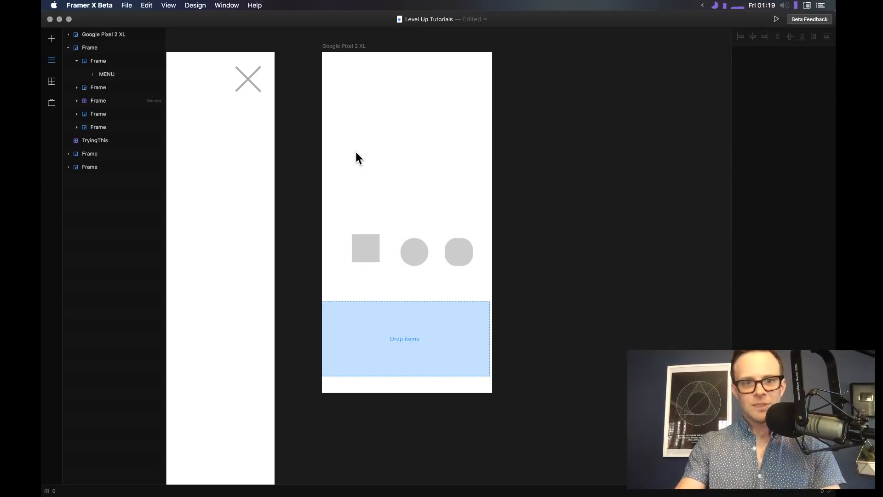
Draw a new Stack about 308 by 102 around the three shapes, and delete the empty Stack below it
left_click(51, 41)
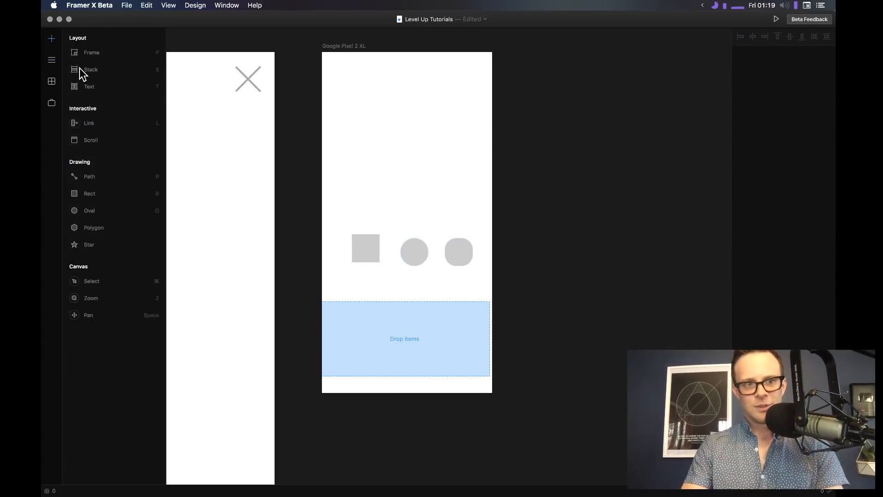
left_click(79, 69)
mouse_move(334, 229)
left_mouse_down()
mouse_move(448, 278)
mouse_move(479, 276)
left_mouse_up()
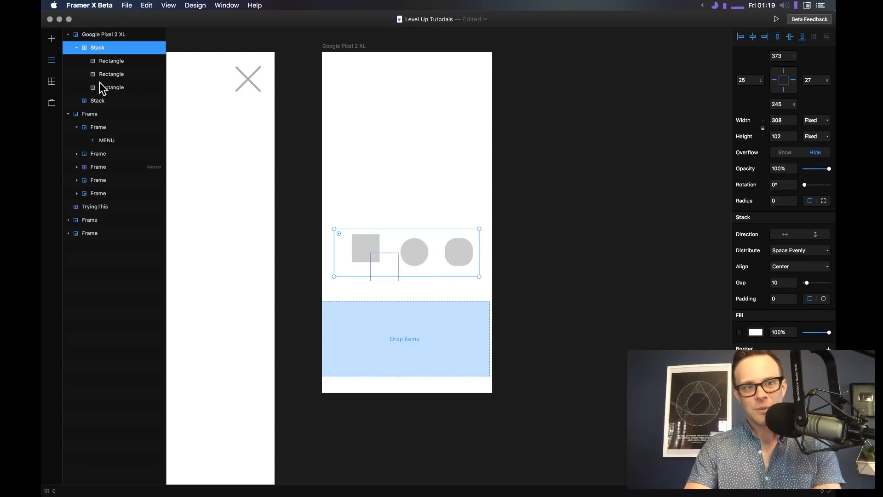
left_click(351, 313)
key("BackSpace")
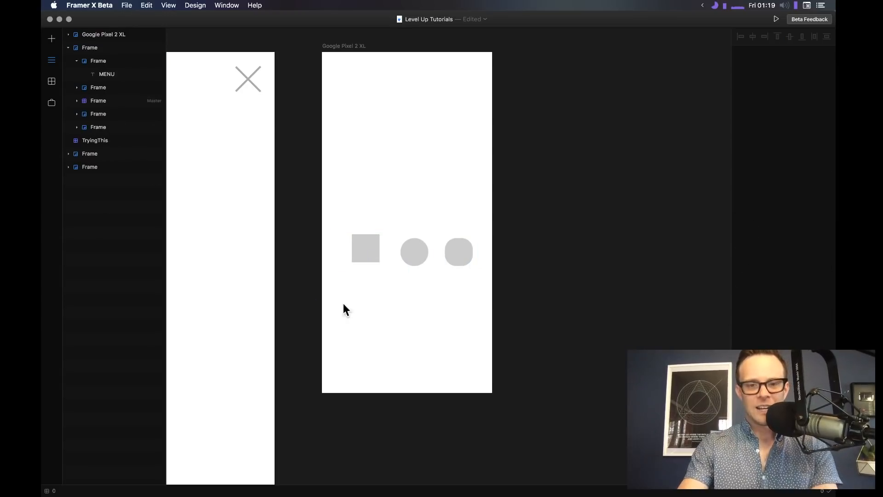
Move the Stack with the three shapes to the phone frame's bottom edge, and widen it to the full 360 width
left_click(69, 35)
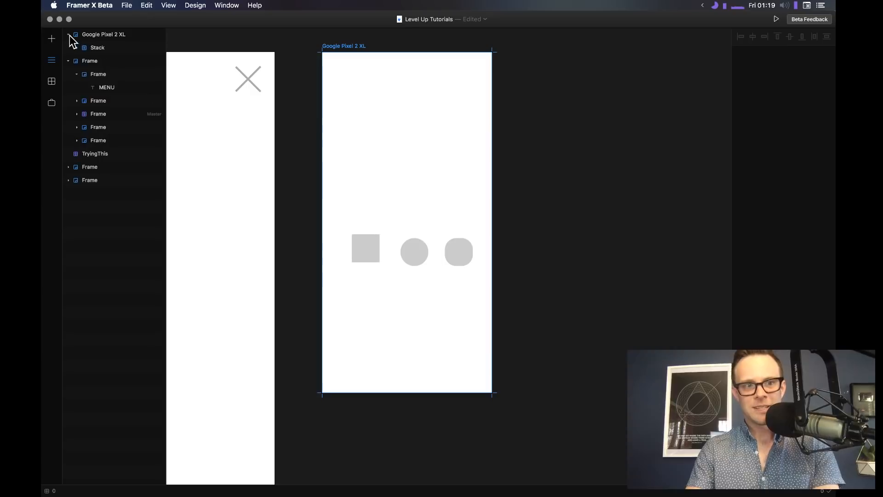
left_click(87, 46)
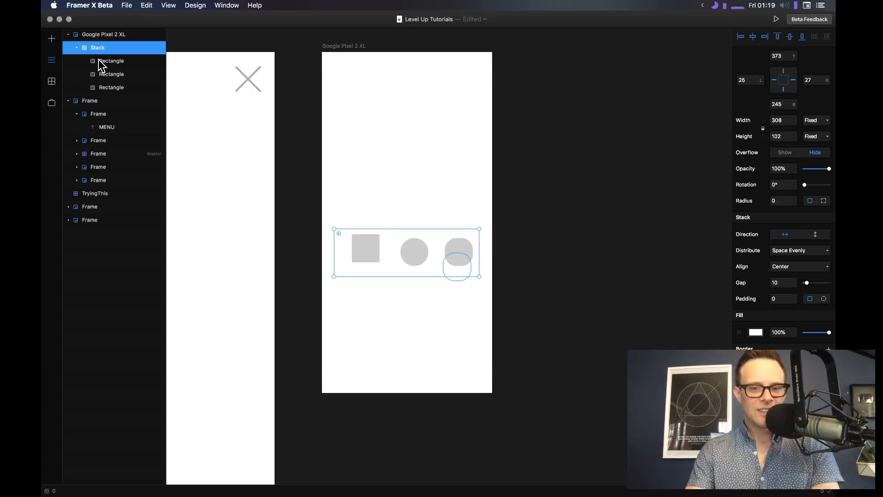
left_click_drag(396, 276, 384, 387)
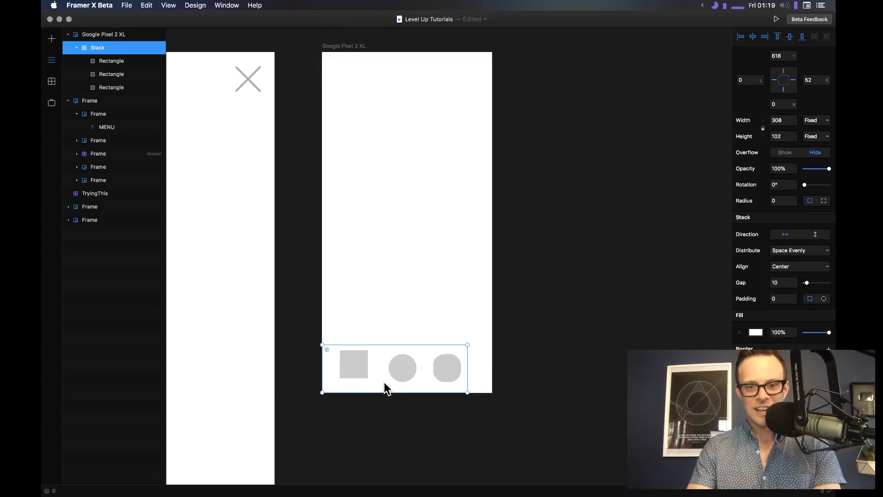
left_click_drag(466, 357, 492, 354)
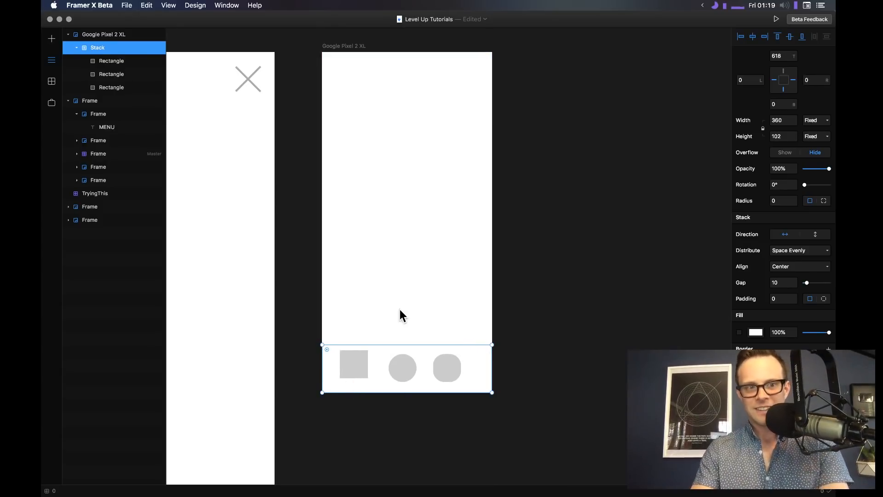
Set the Stack's distribution to Start and its gap to 0, with alignment kept at Center
left_click(794, 250)
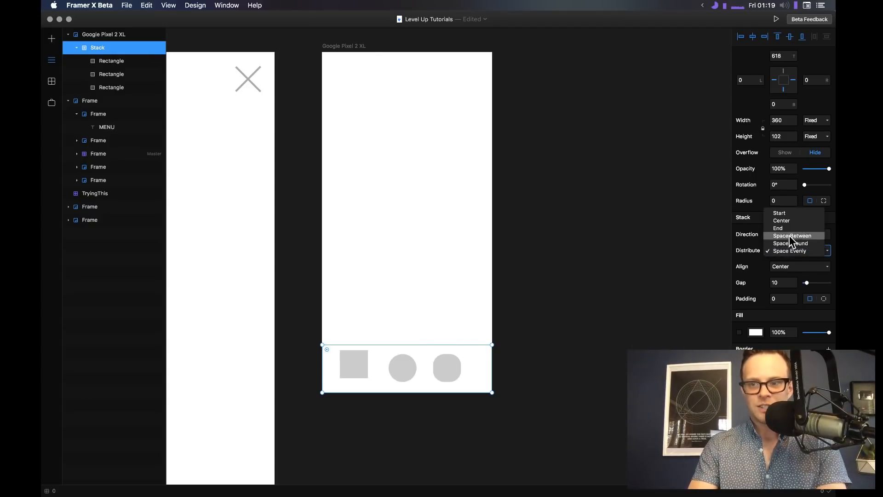
left_click(789, 214)
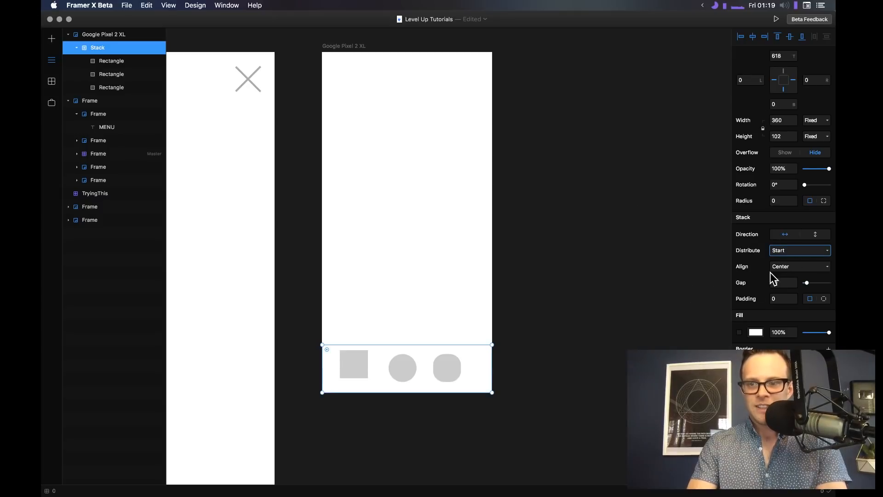
left_click(802, 267)
left_click(780, 267)
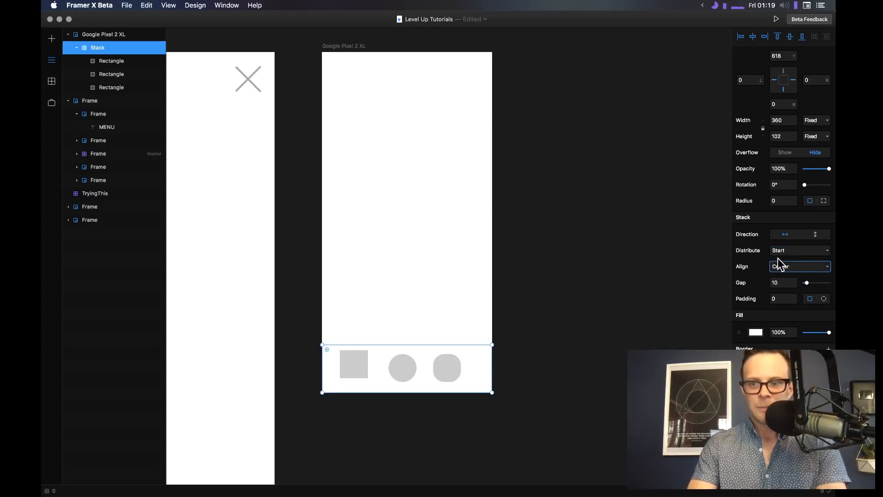
left_click(784, 283)
left_click_drag(815, 284, 817, 283)
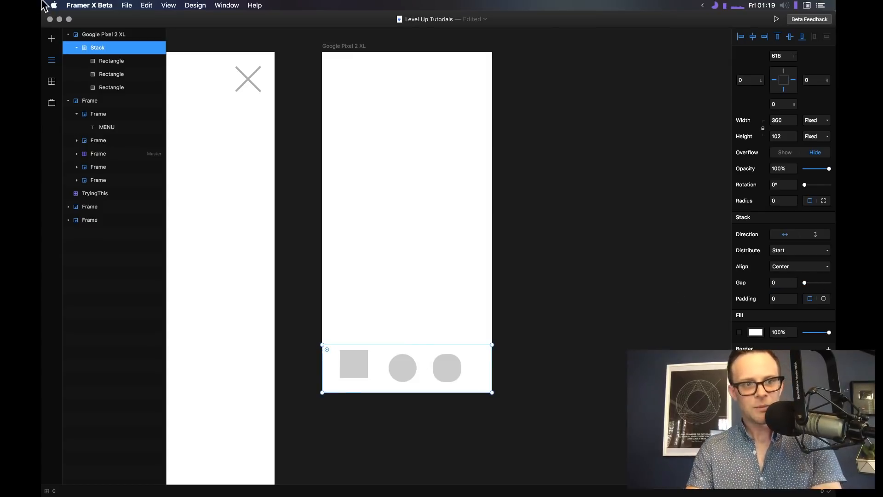
Try to reorder the rectangles inside the Stack by moving the first layer down, and undo the moves
left_click(126, 74)
left_click(101, 60)
left_click_drag(102, 64, 102, 75)
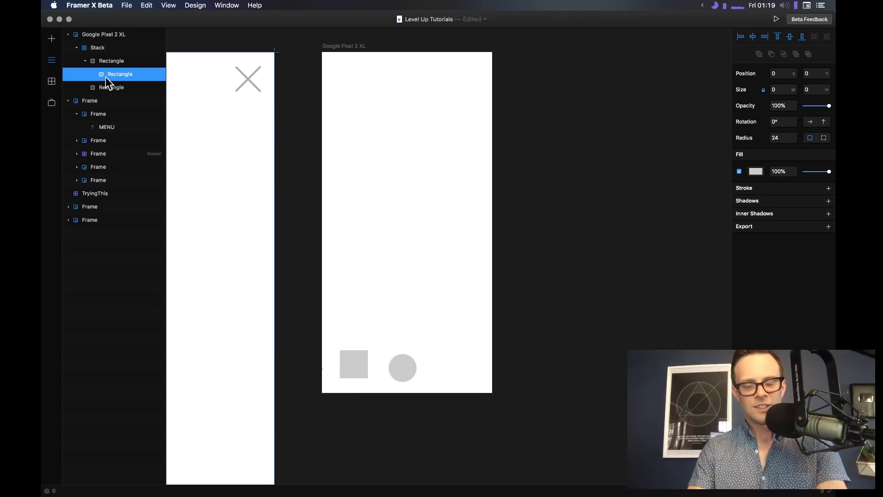
key("super+z")
left_click_drag(96, 62, 91, 79)
key("super+z")
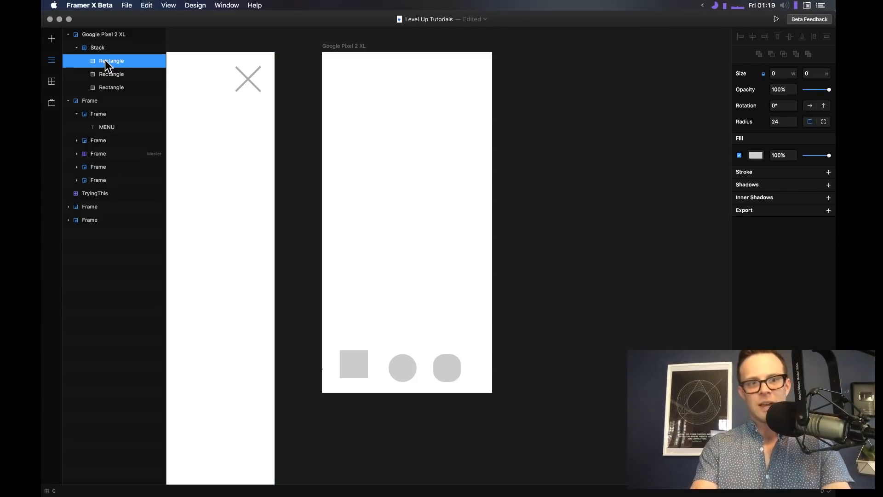
Wrap the first rectangle layer in the Stack in its own Frame
key("super+alt+Return")
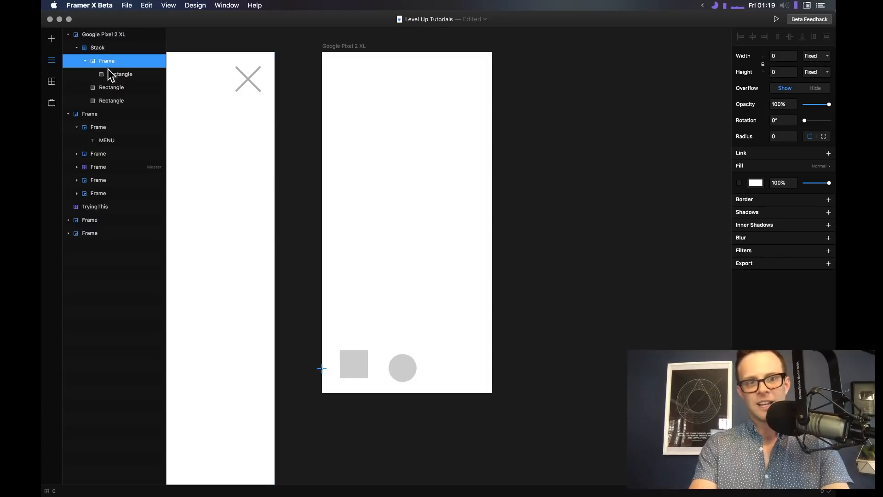
Wrap each of the two remaining rectangles in the Stack in its own Frame, and collapse all three Frames in the layer list
left_click(111, 86)
key("super+alt+Return")
left_click(119, 114)
key("super+alt+Return")
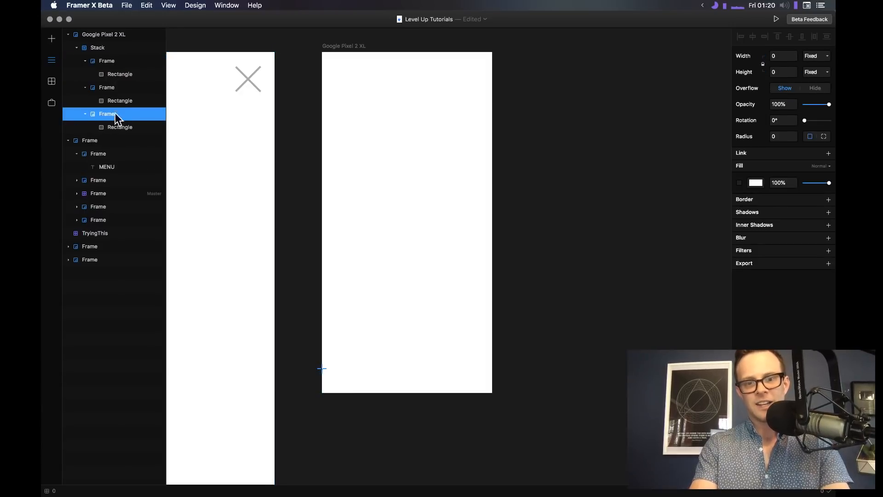
left_click(85, 114)
left_click(86, 87)
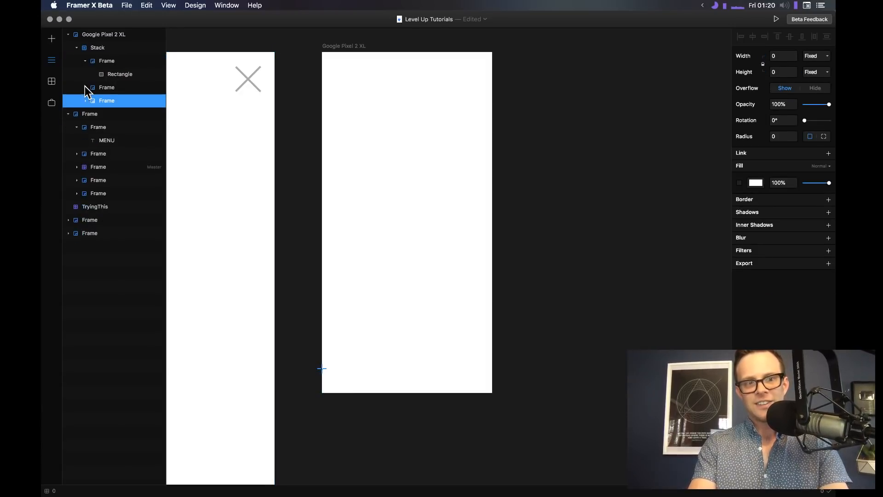
left_click(86, 60)
Set the Stack's distribution to Center with horizontal direction and Center alignment, and extend its height upward to about 271
left_click(90, 50)
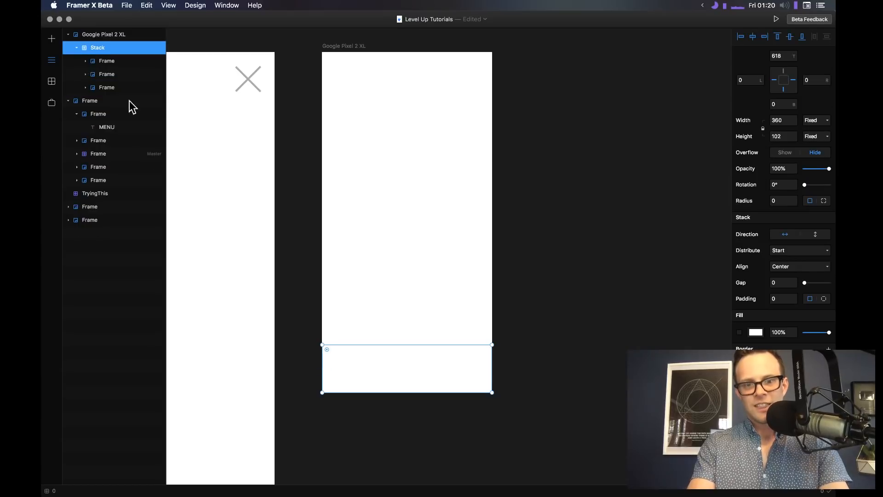
left_click(97, 62)
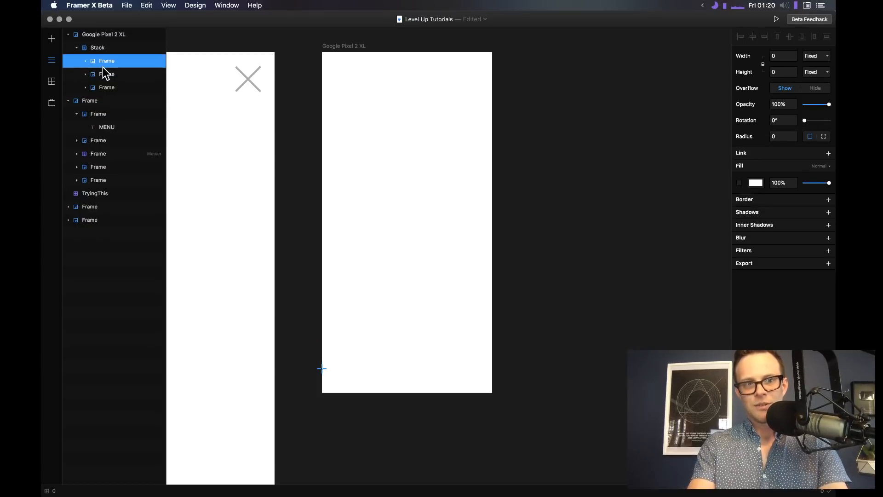
left_click(95, 54)
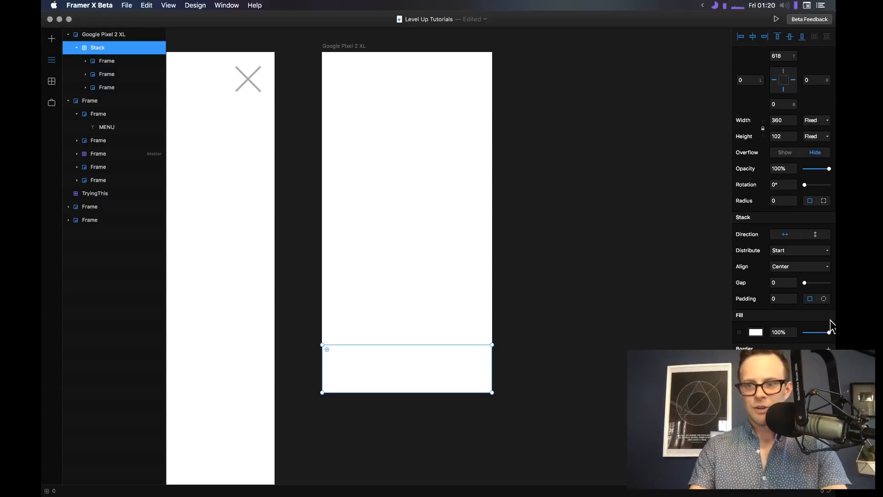
left_click(819, 232)
left_click(795, 236)
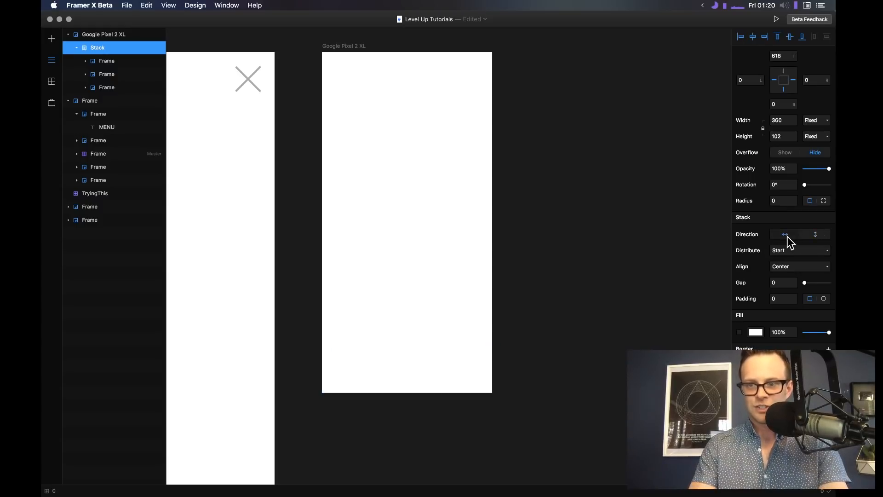
left_click(785, 251)
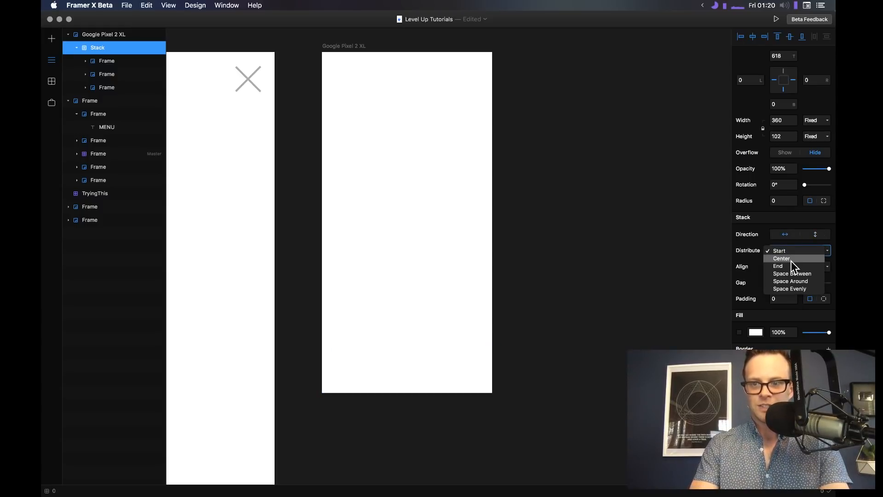
left_click(791, 258)
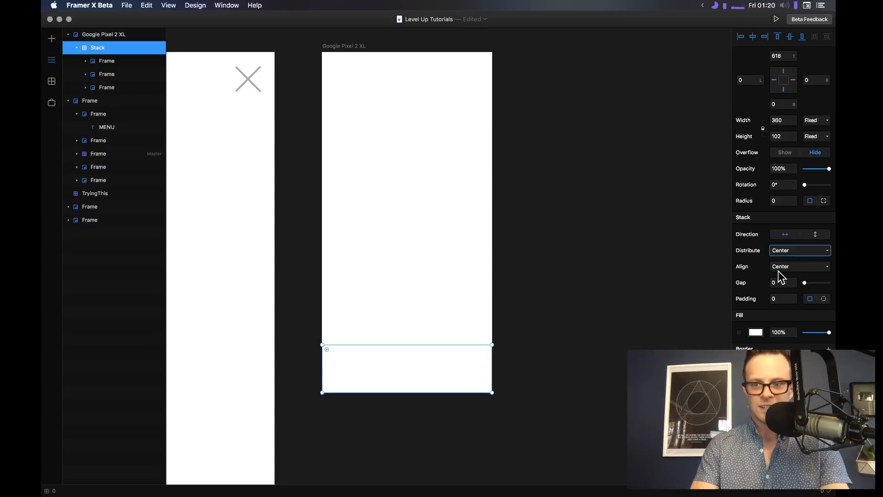
left_click(784, 268)
left_click(780, 286)
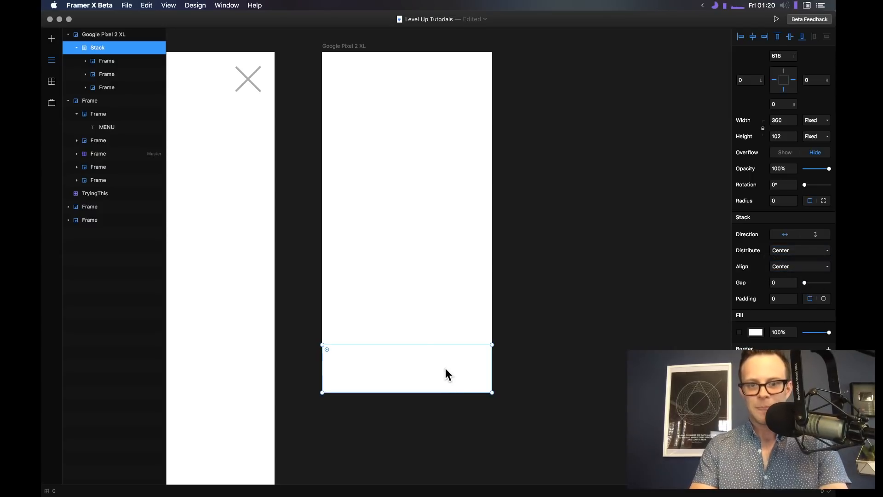
left_click_drag(416, 344, 410, 265)
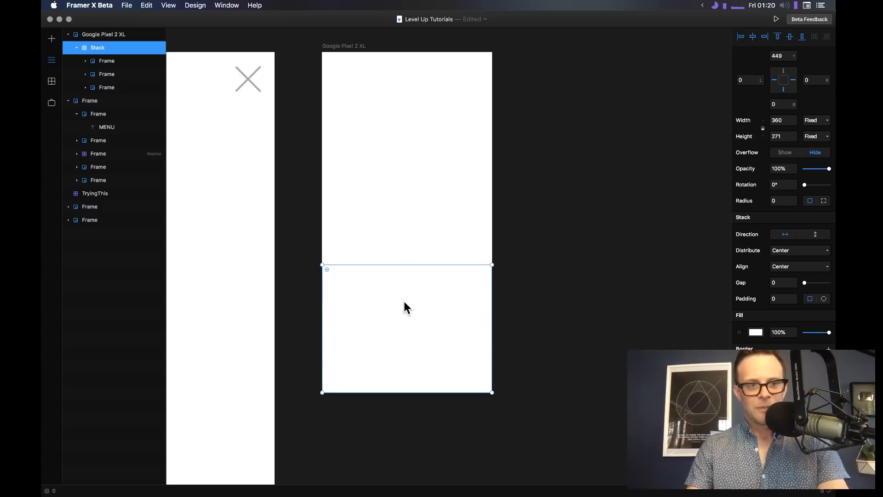
Try to set the width of the rectangle inside the Stack's first Frame to 4
left_click(94, 63)
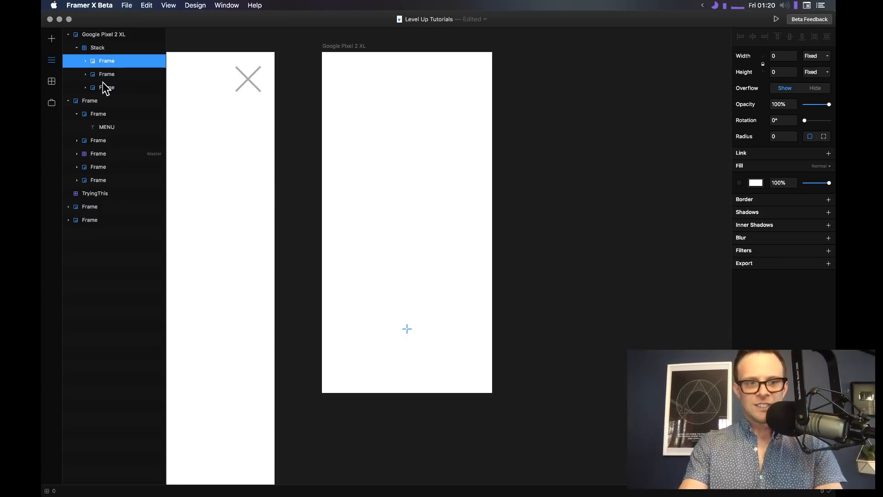
left_click(85, 61)
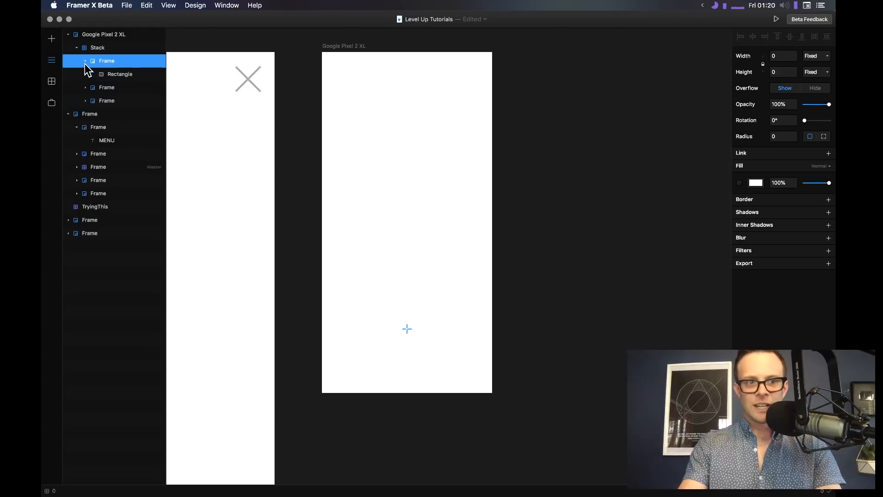
left_click(112, 73)
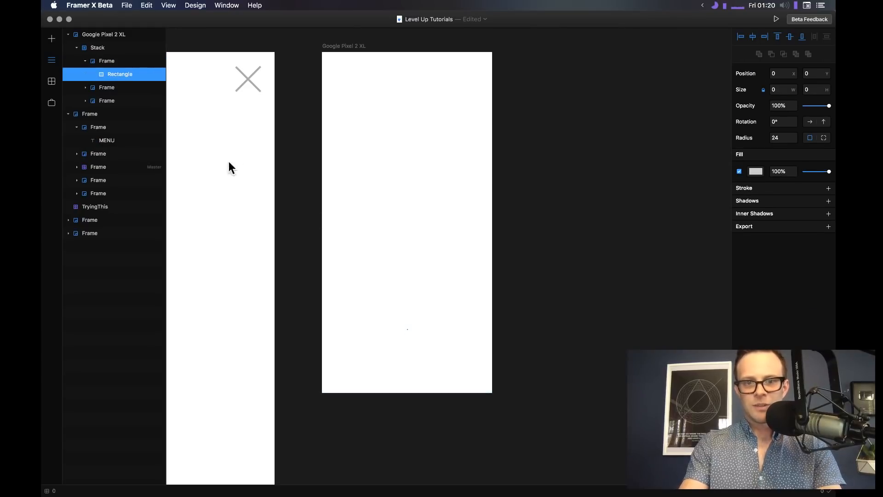
left_click(777, 89)
type("4")
key("Return")
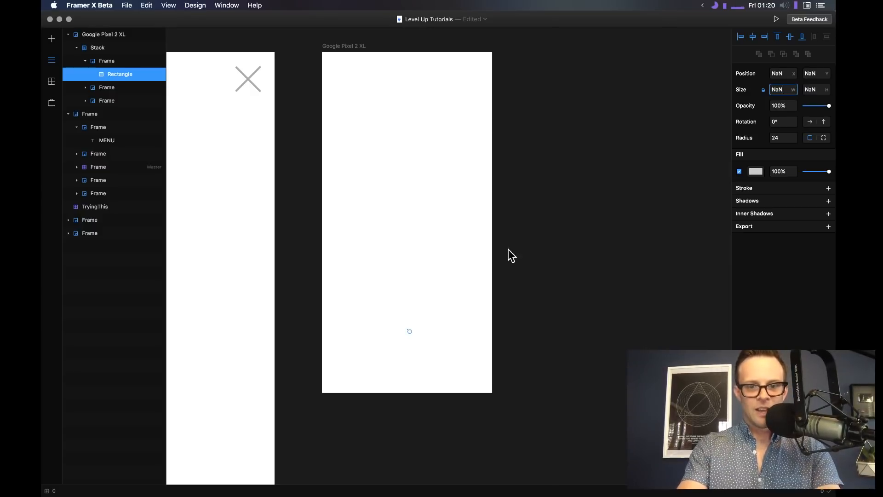
Delete the Stack with all its contents from the phone frame, and select the empty phone frame
left_click_drag(320, 263, 465, 405)
key("BackSpace")
left_click(410, 293)
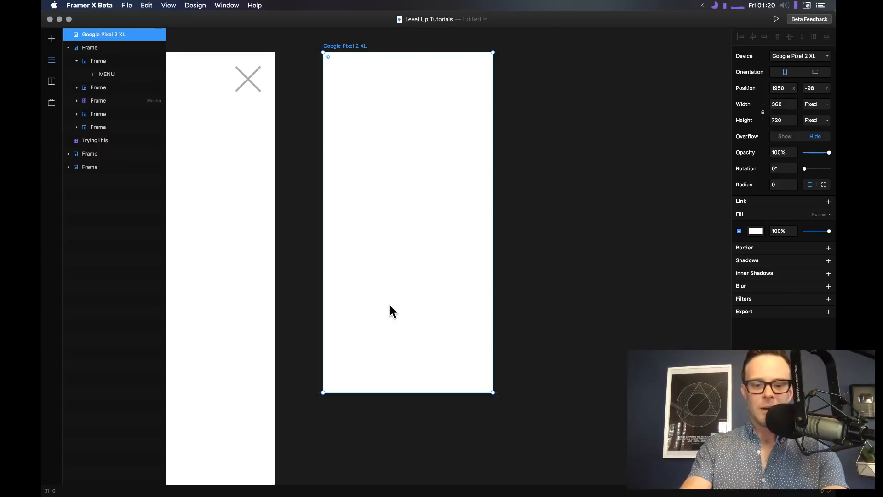
Draw a Frame about 70 by 65 in the phone's lower part, duplicate it twice, and spread the three Frames into a row
key("f")
left_click_drag(335, 283, 367, 314)
key("super+d")
key("super+d")
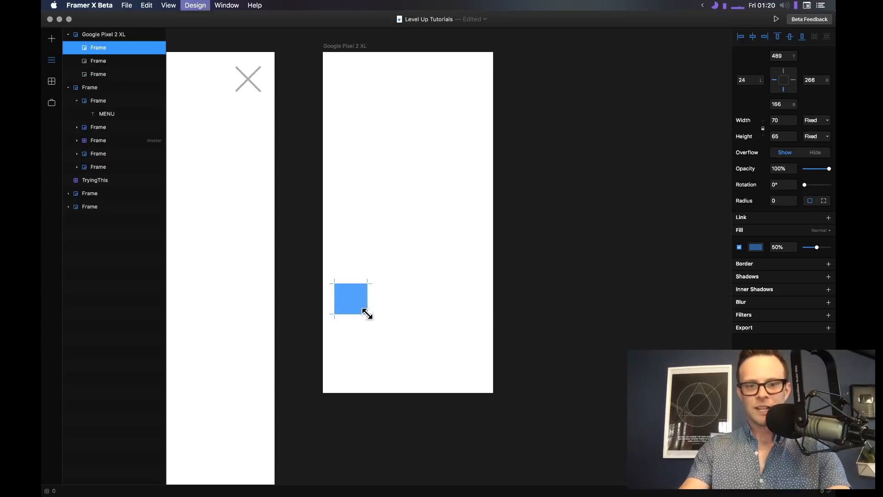
left_click_drag(345, 307, 402, 299)
Draw a Stack about 323 by 137 around the three Frames so that it contains them
left_click(52, 39)
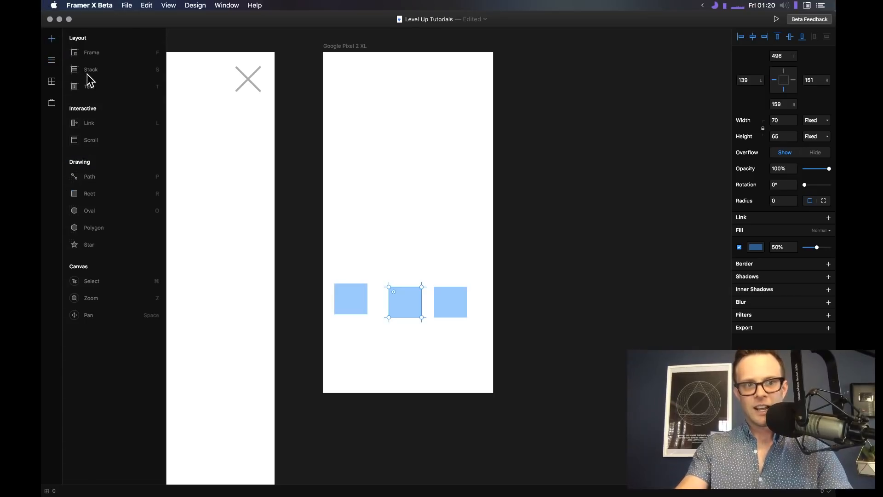
left_click(89, 70)
left_click_drag(327, 268, 479, 332)
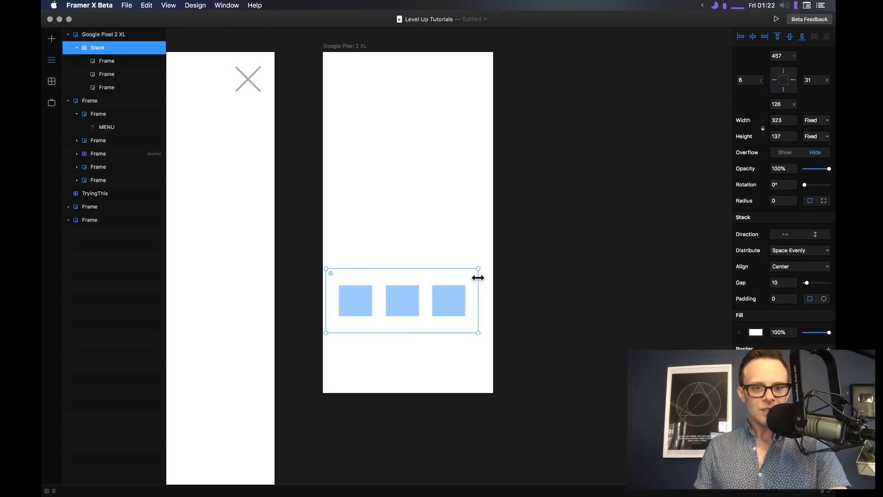
Widen the Stack to the phone's full 360 width and align it to the phone's bottom edge
left_click_drag(478, 277, 492, 277)
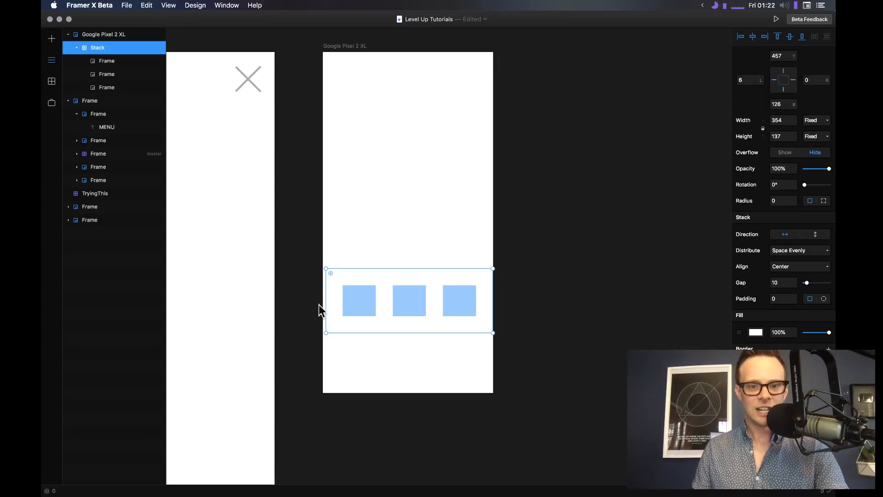
left_click_drag(326, 304, 322, 303)
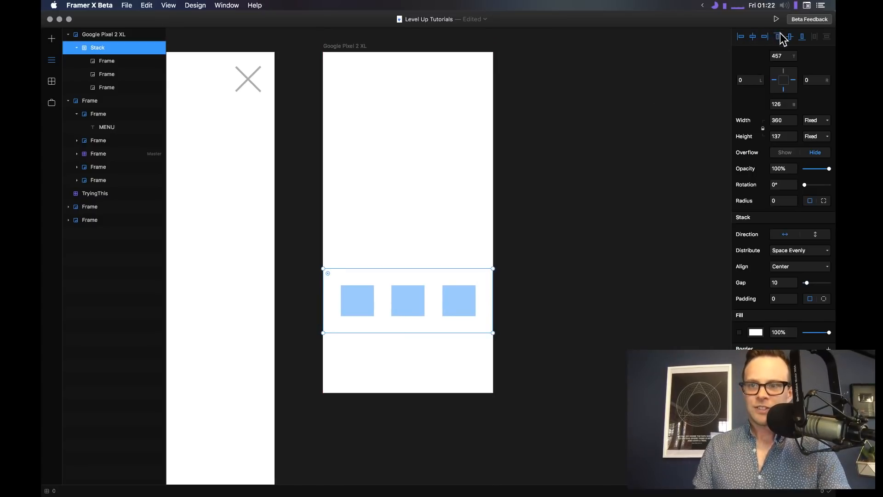
left_click(802, 38)
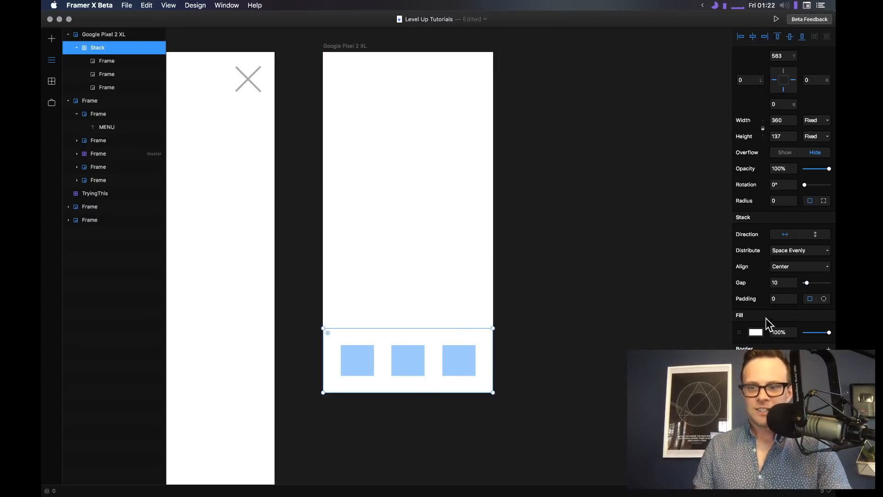
Enable the Stack's fill and make it light grey
left_click(739, 332)
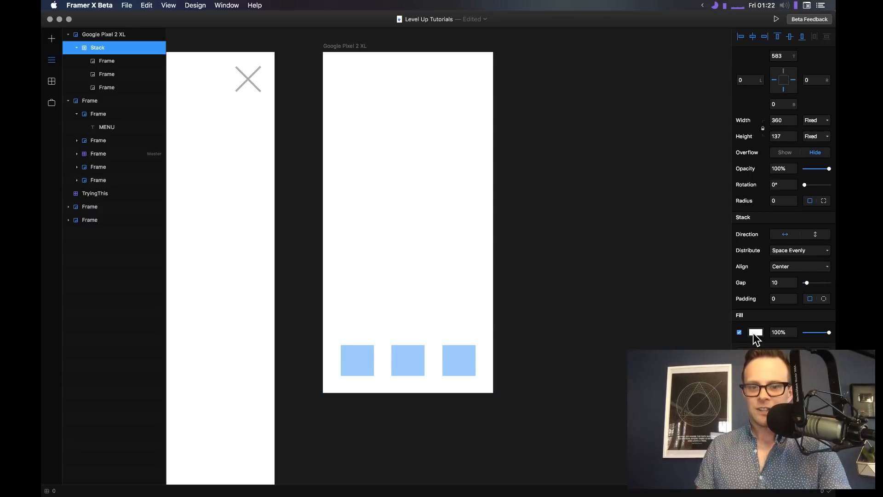
left_click_drag(761, 369, 738, 380)
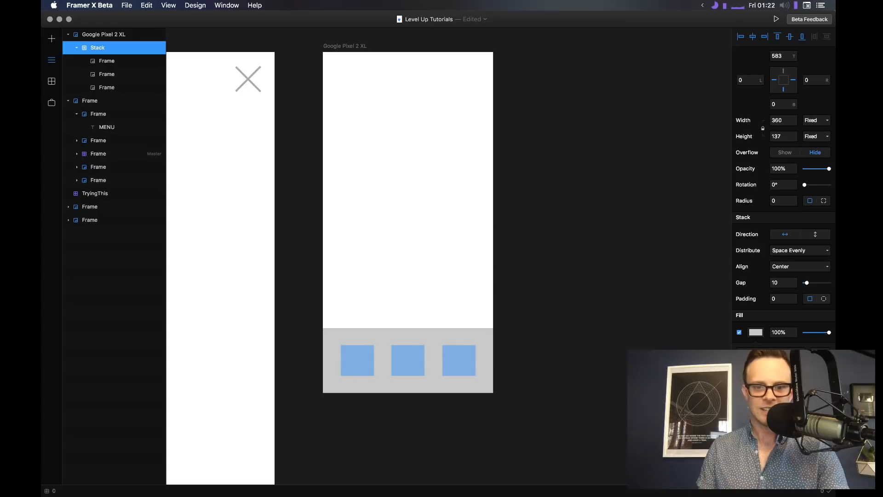
left_click(614, 357)
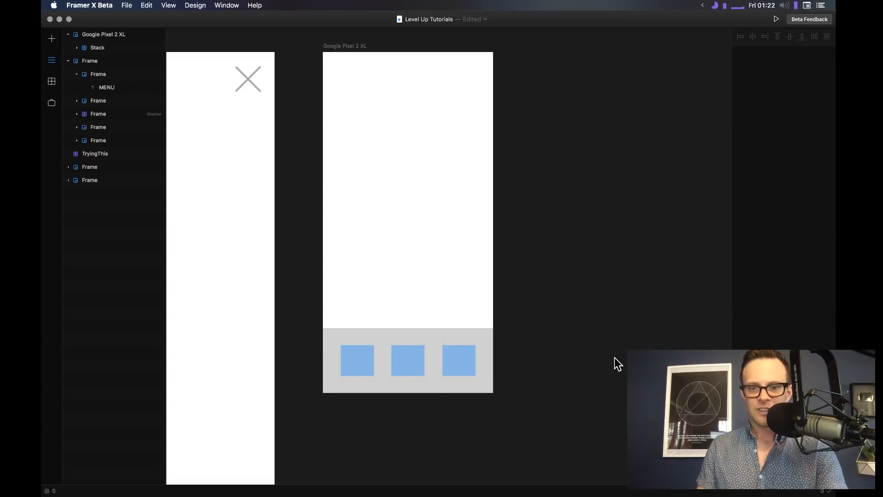
Round the middle Frame in the Stack into a circle, and give the right Frame a corner radius of 20
left_click(450, 366)
left_click(454, 364)
left_click(394, 365)
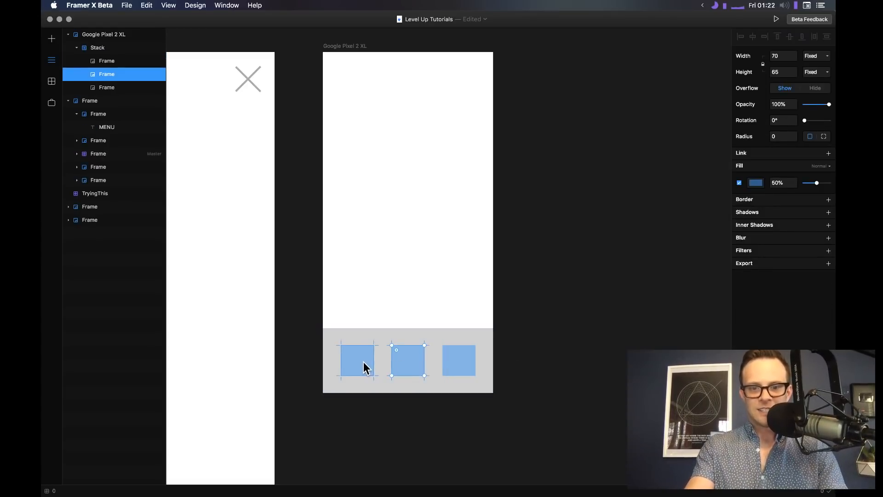
left_click_drag(395, 349, 415, 379)
left_click(469, 350)
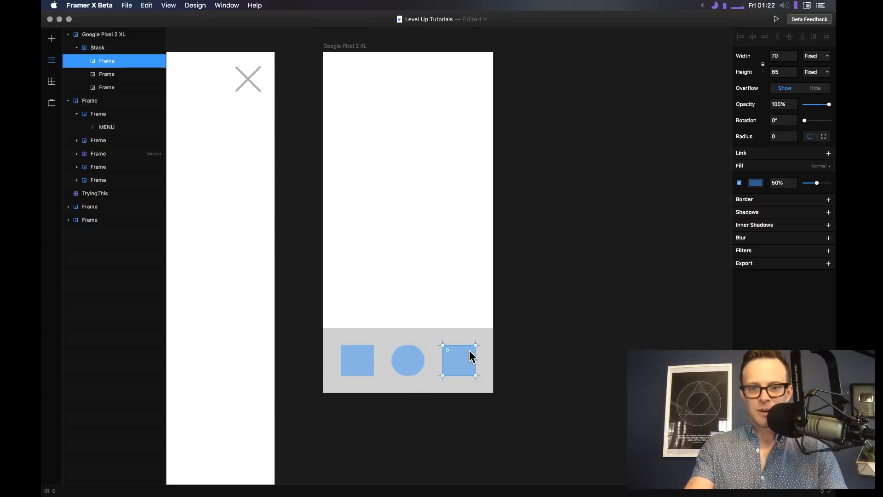
left_click_drag(448, 351, 454, 360)
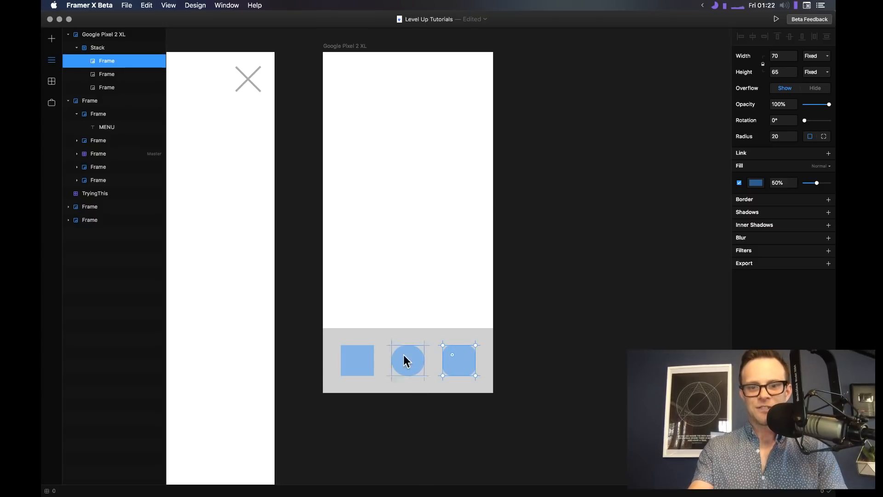
left_click(367, 359)
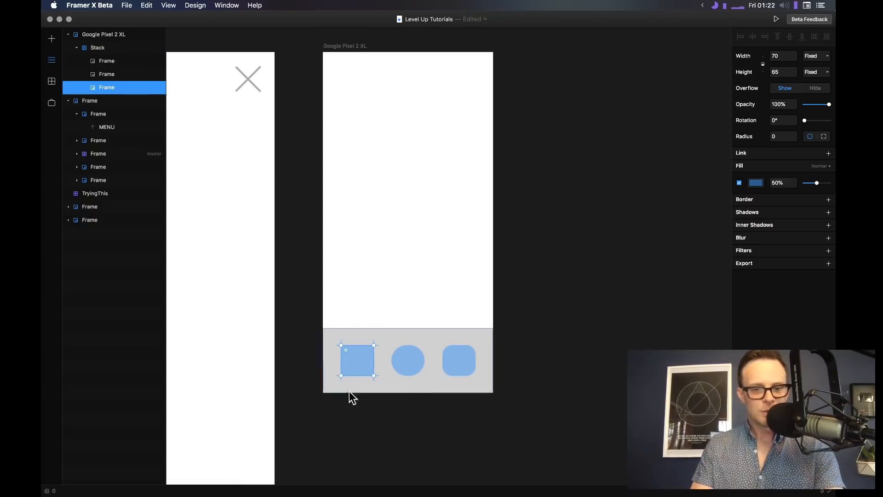
left_click(398, 357)
left_click(449, 359)
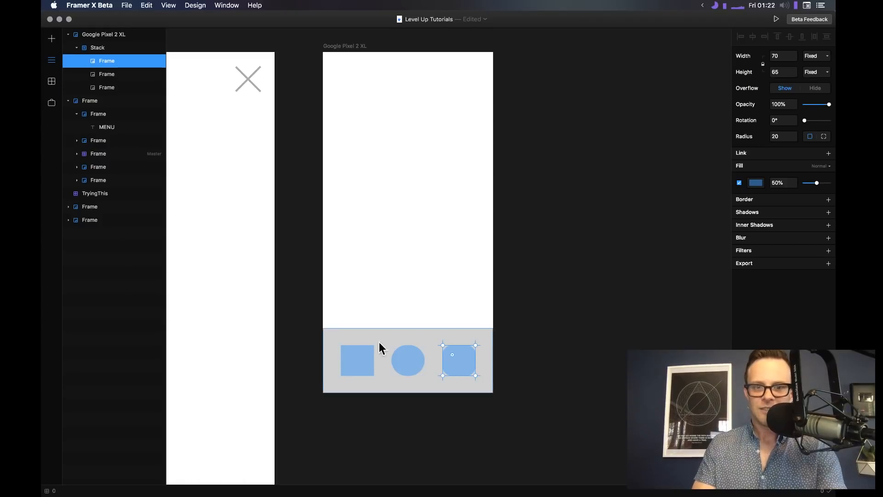
Try the Start alignment on the Stack, and return its alignment to Center
left_click(90, 48)
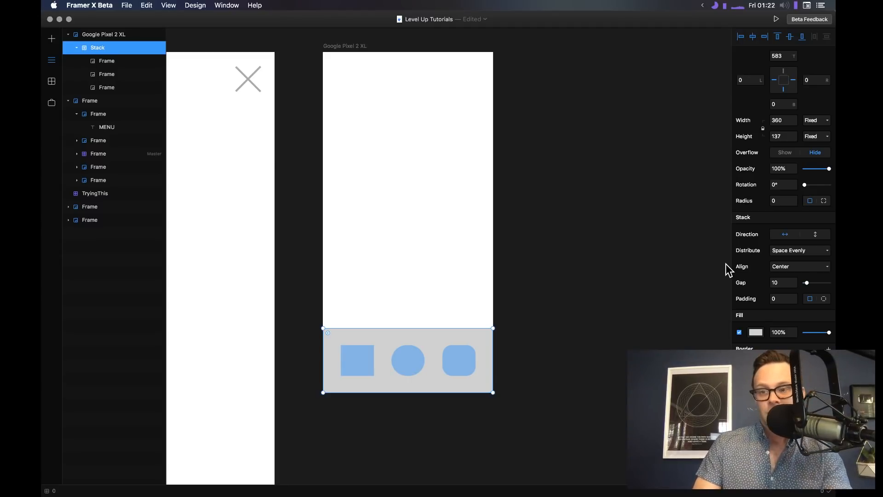
left_click(782, 267)
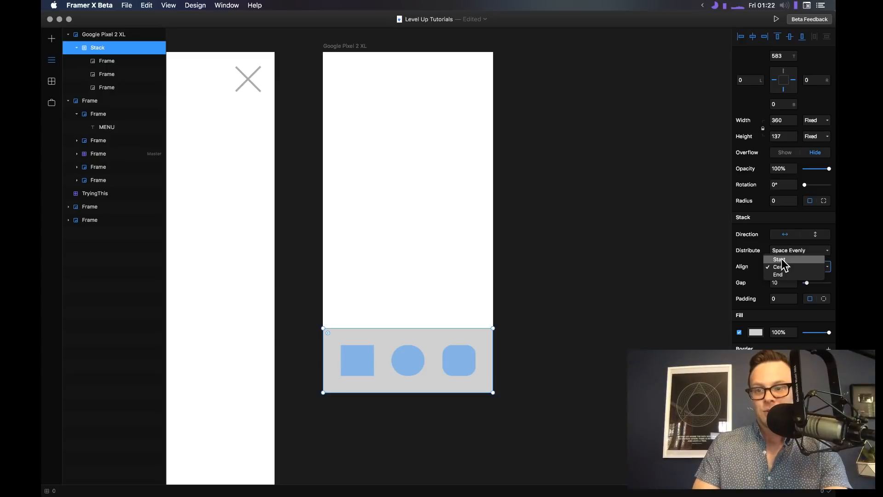
left_click(782, 259)
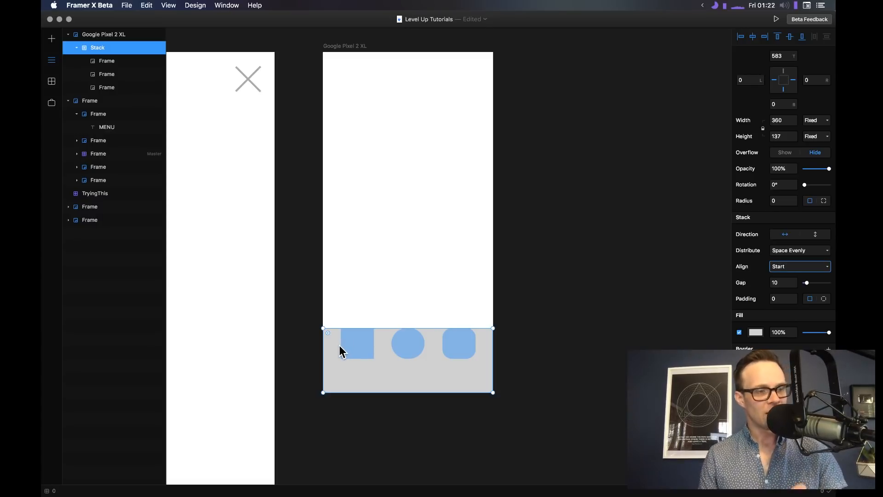
left_click(787, 268)
left_click(788, 274)
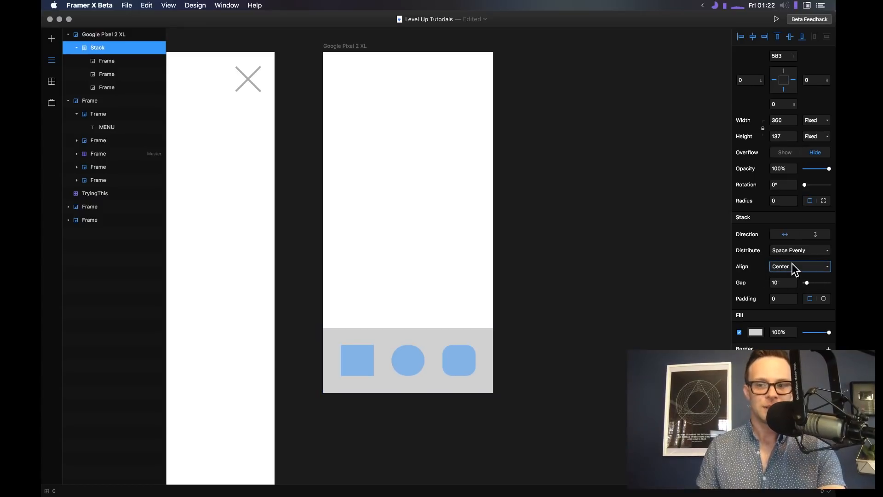
Set the bottom stack's alignment to End and its gap to 0
left_click(792, 268)
left_click(792, 273)
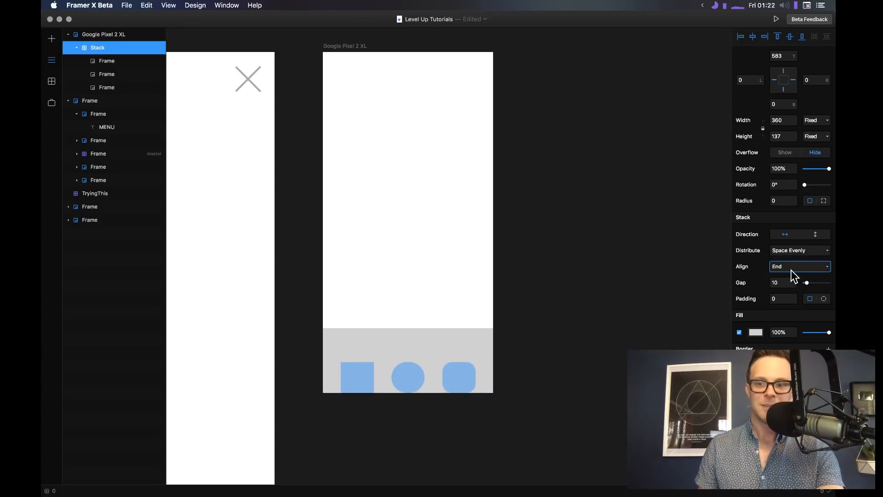
mouse_move(808, 283)
left_mouse_down()
mouse_move(819, 281)
mouse_move(800, 282)
left_mouse_up()
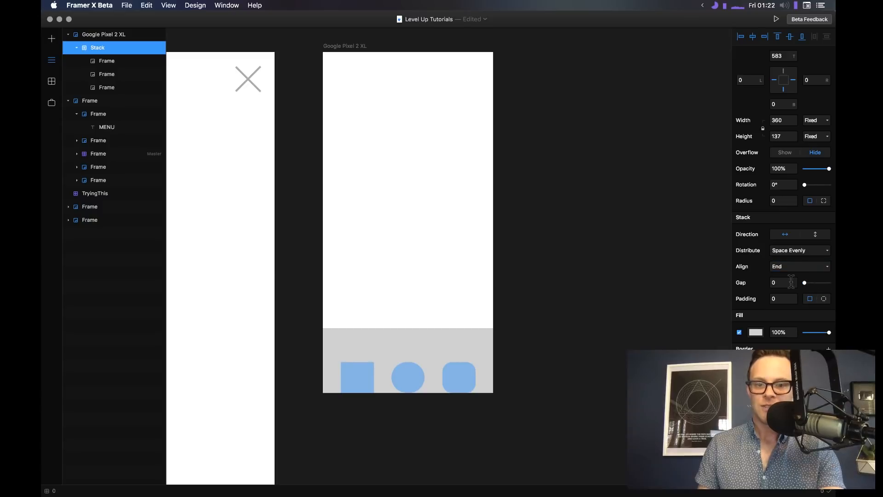
Try padding values of 3, 26 and 15 on the bottom stack
left_click(796, 299)
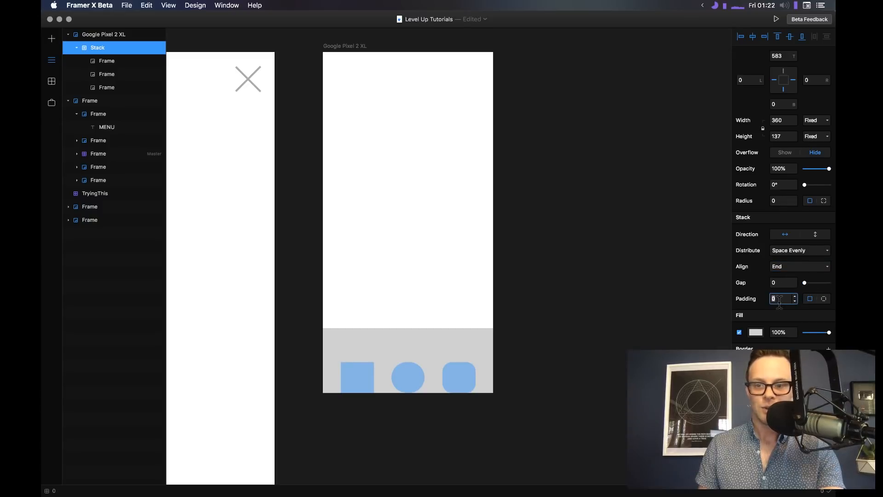
type("3")
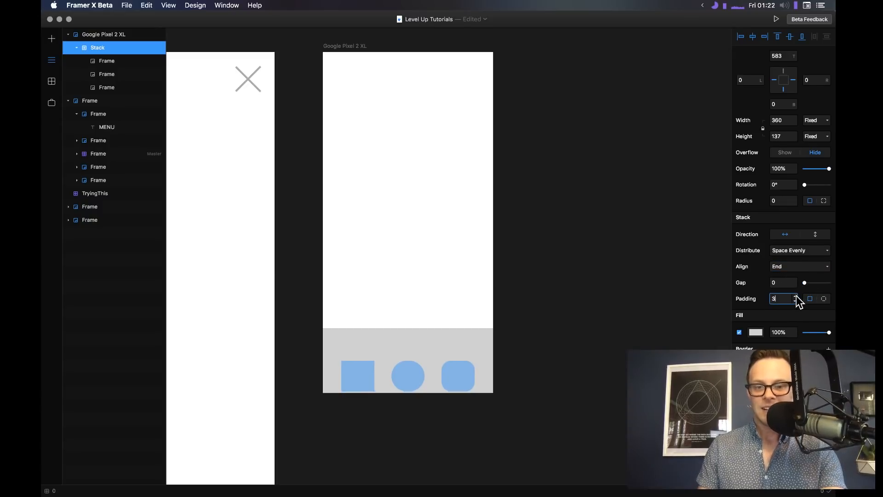
left_click(796, 296)
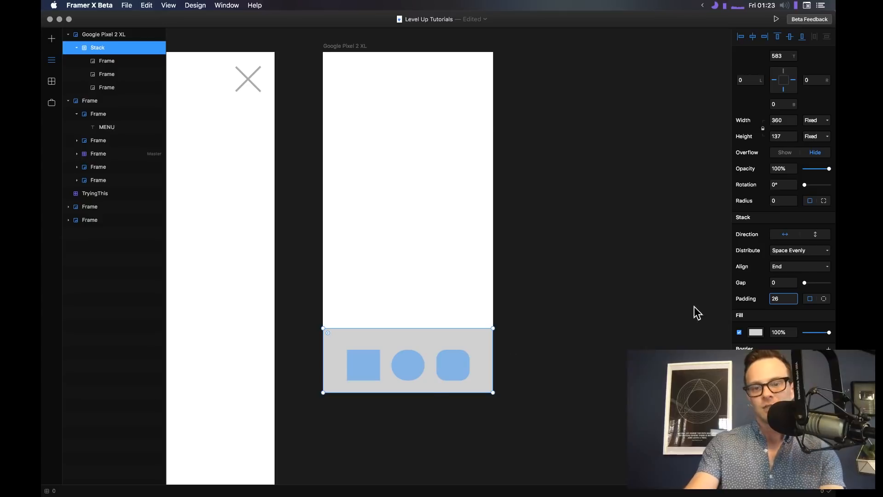
key("super+a")
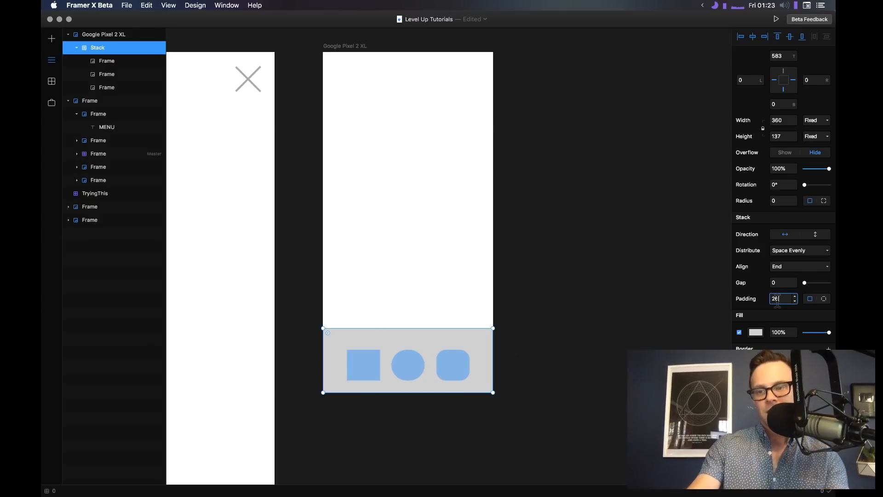
type("15")
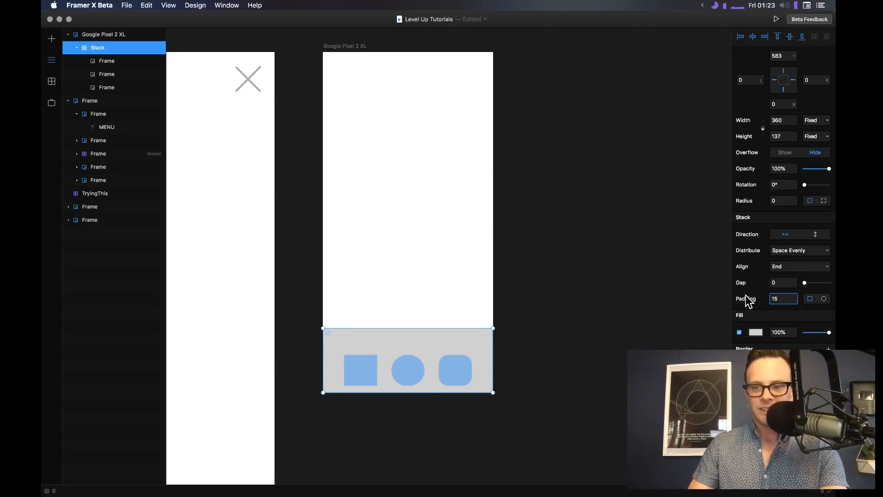
Reset the bottom stack's padding to 0 and set its alignment to Center
key("BackSpace")
key("BackSpace")
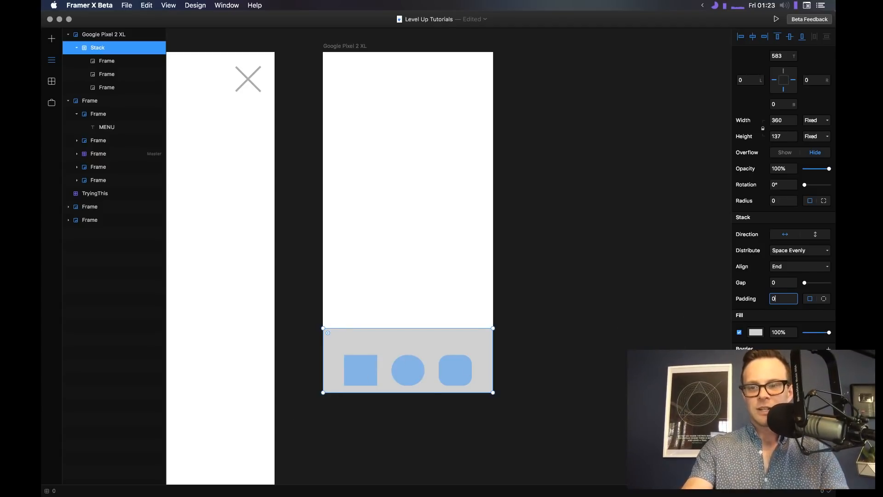
type("0")
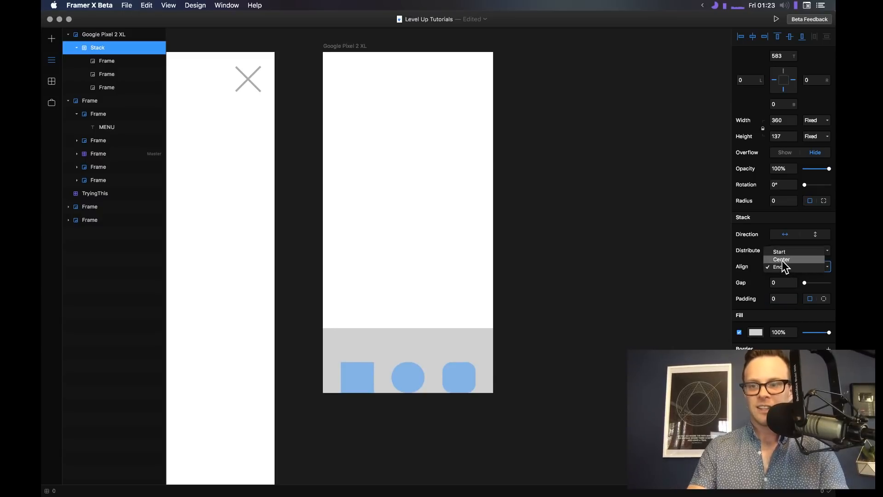
left_click(781, 260)
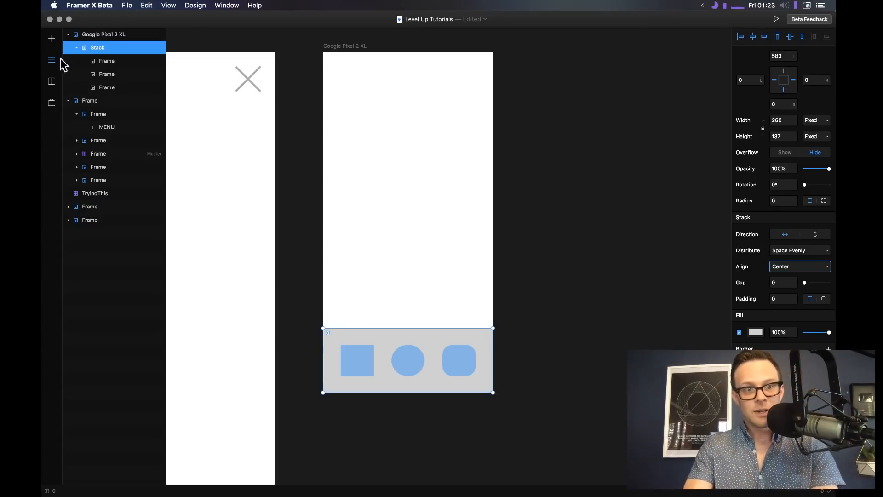
Reorder the bottom stack so the rounded square comes first, ahead of the plain square and the circle
left_click(110, 63)
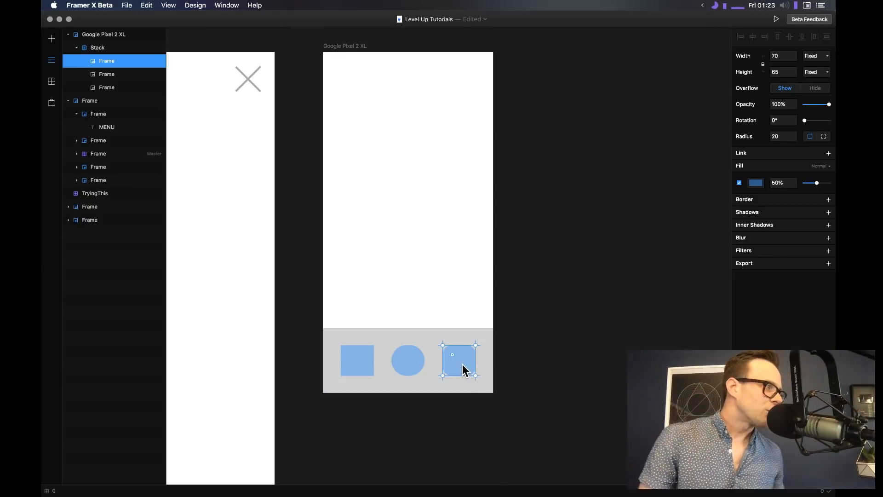
left_click_drag(464, 371, 358, 370)
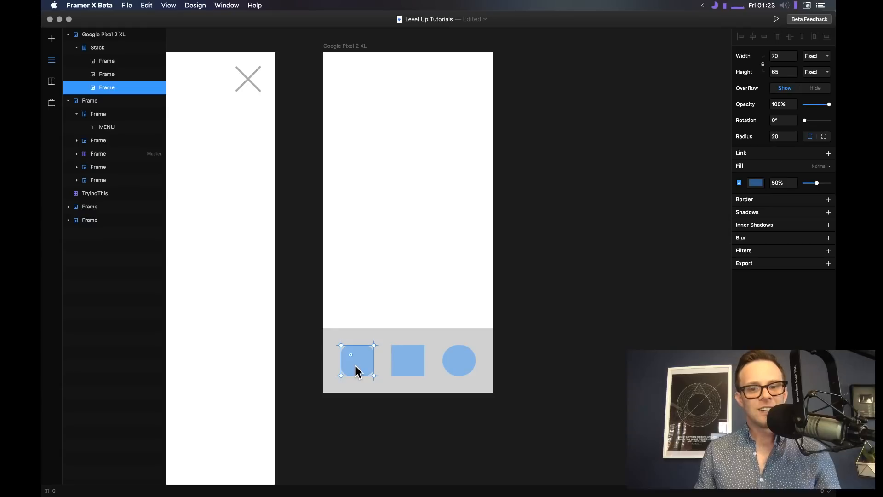
left_click(340, 338)
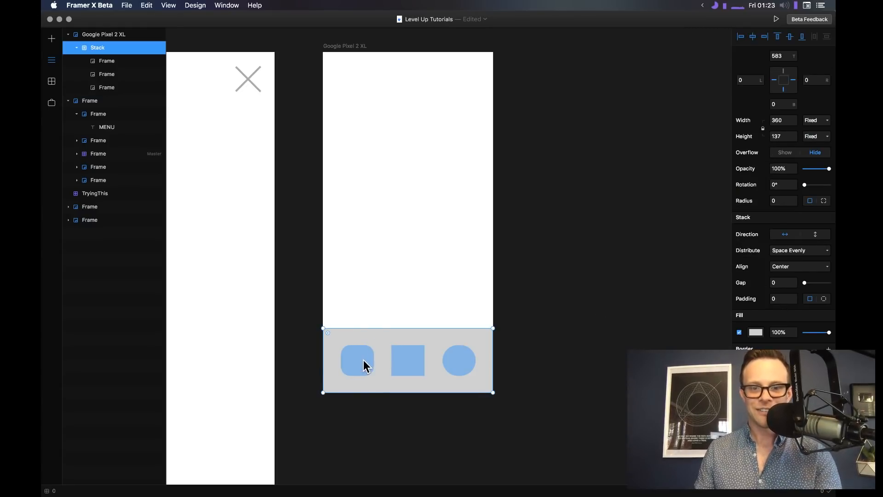
left_click(98, 61)
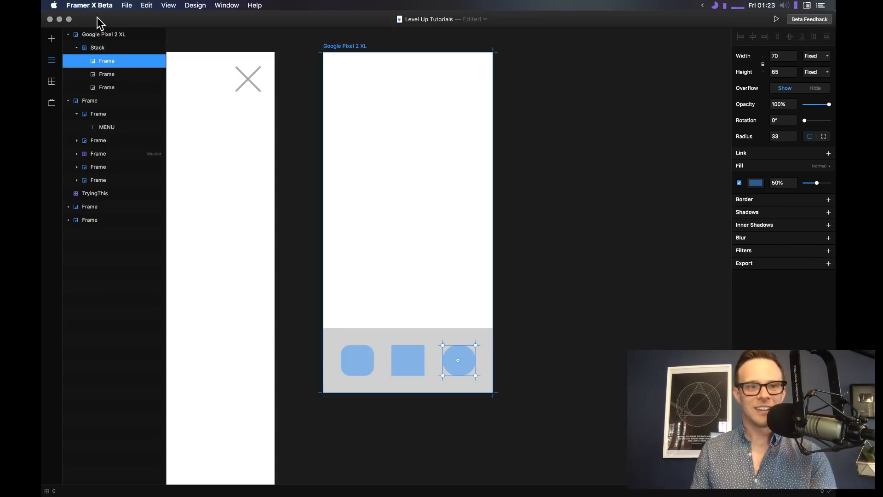
Try the Space Around and Space Between distributions on the bottom stack
left_click(98, 48)
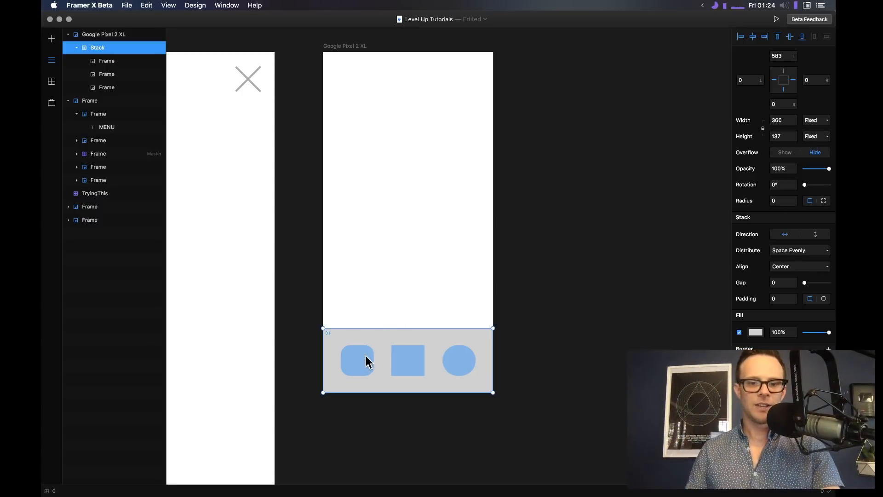
left_click(805, 251)
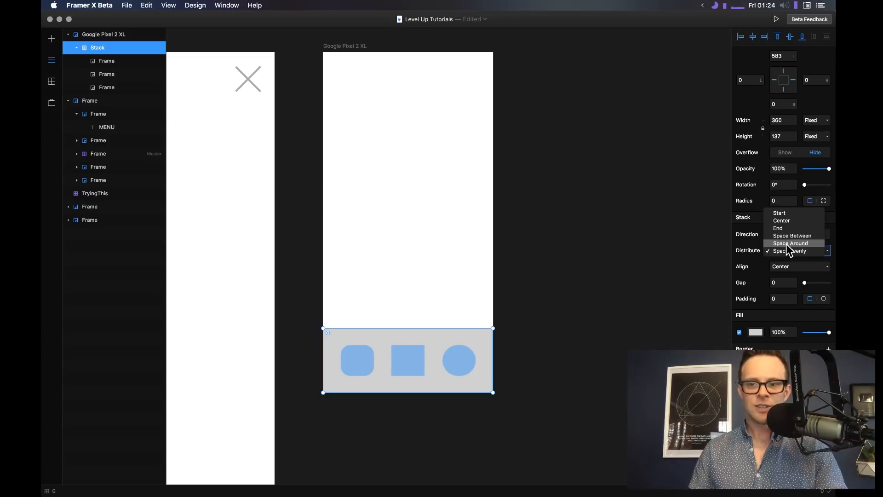
left_click(791, 243)
left_click(791, 249)
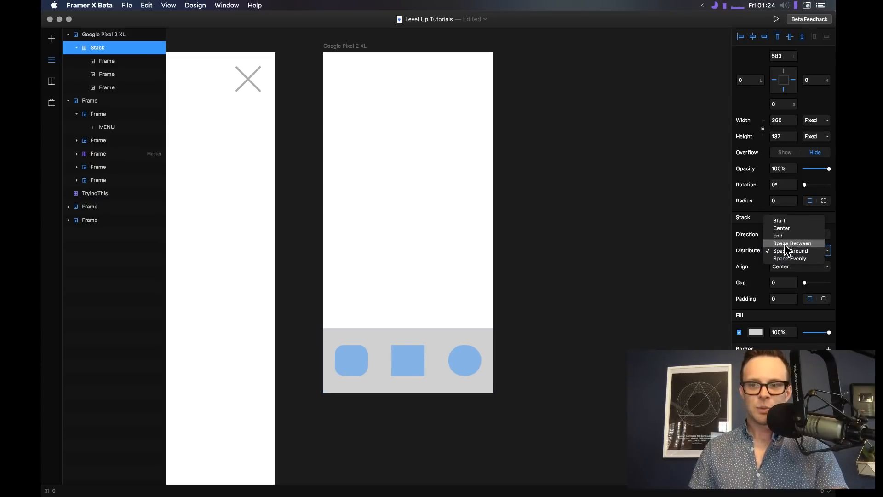
left_click(784, 244)
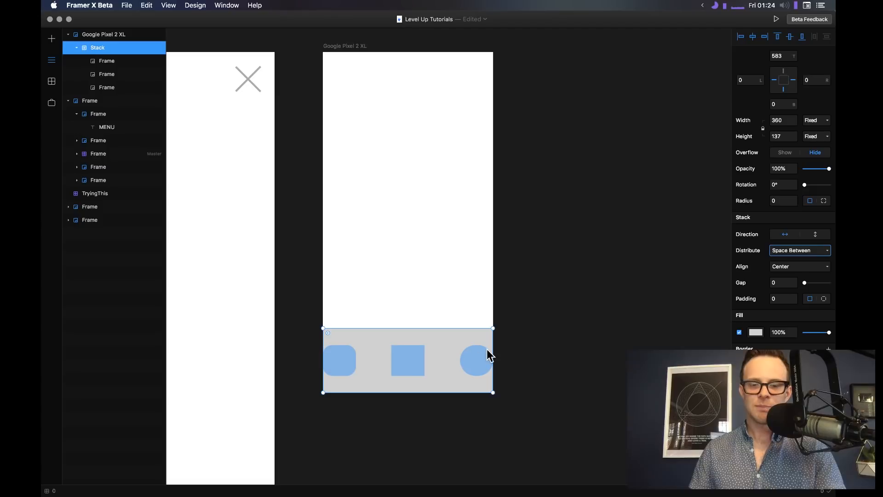
Try the End, Start and Center distributions on the bottom stack
left_click(773, 250)
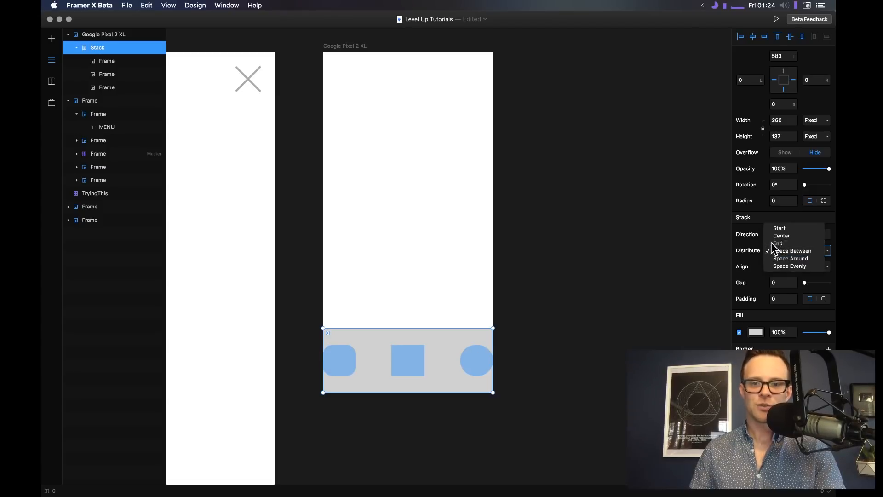
left_click(771, 242)
left_click(781, 250)
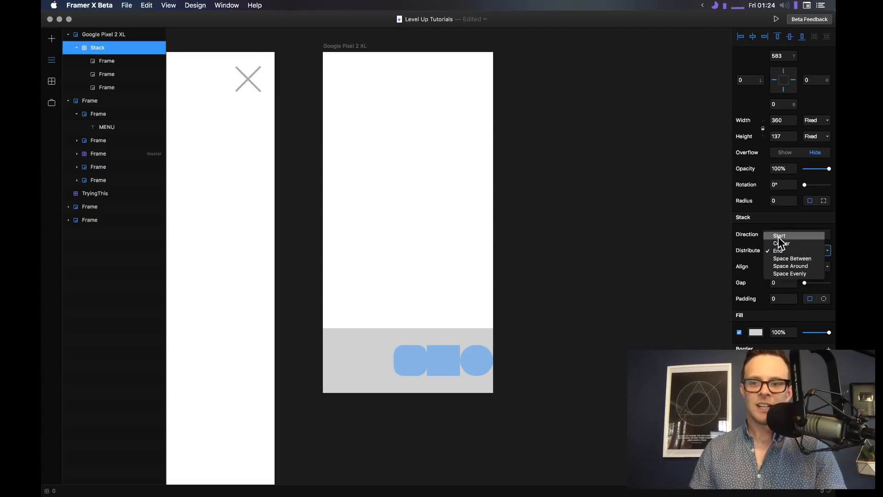
left_click(781, 242)
left_click(781, 249)
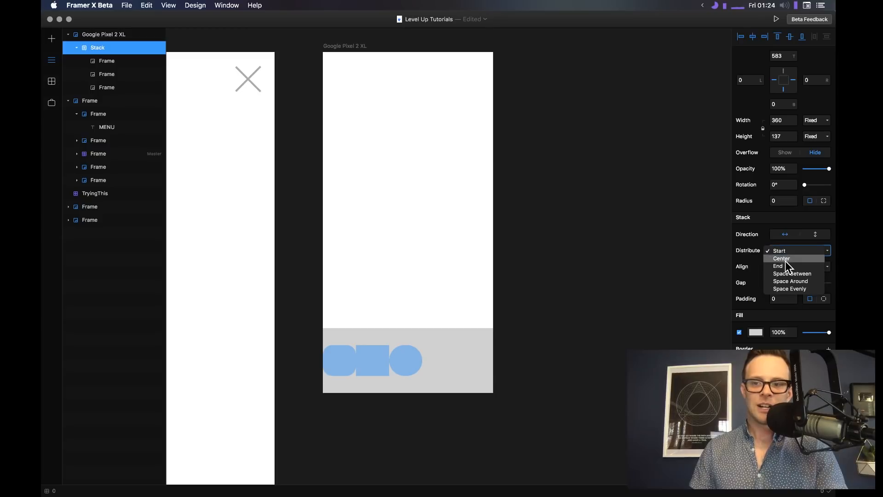
left_click(785, 261)
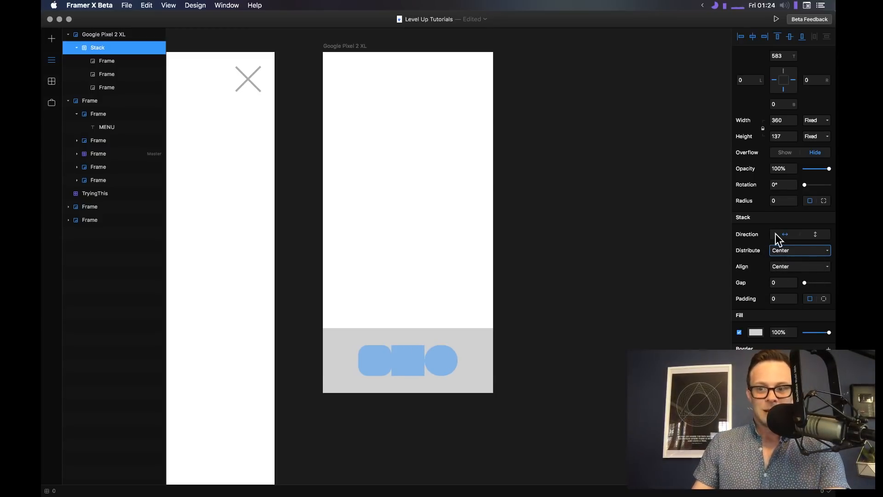
Compare the Space Around distribution on the bottom stack and set it to Space Evenly
left_click(783, 252)
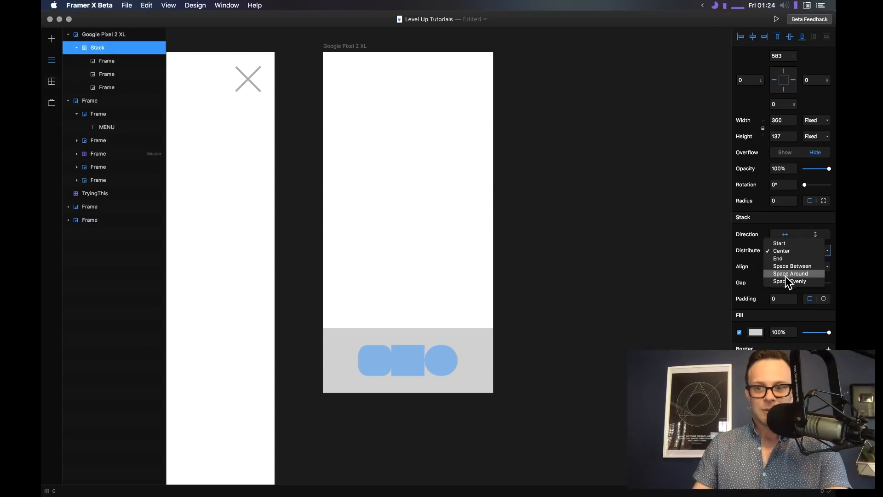
left_click(785, 274)
left_click(778, 250)
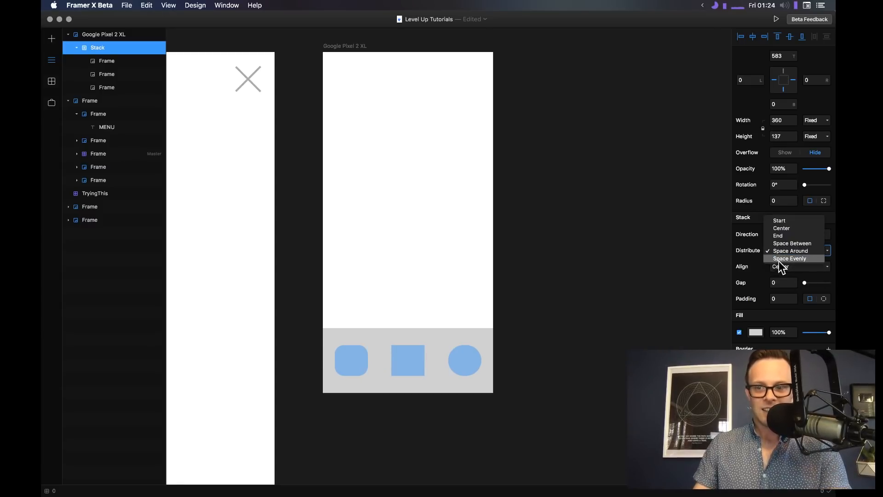
left_click(777, 258)
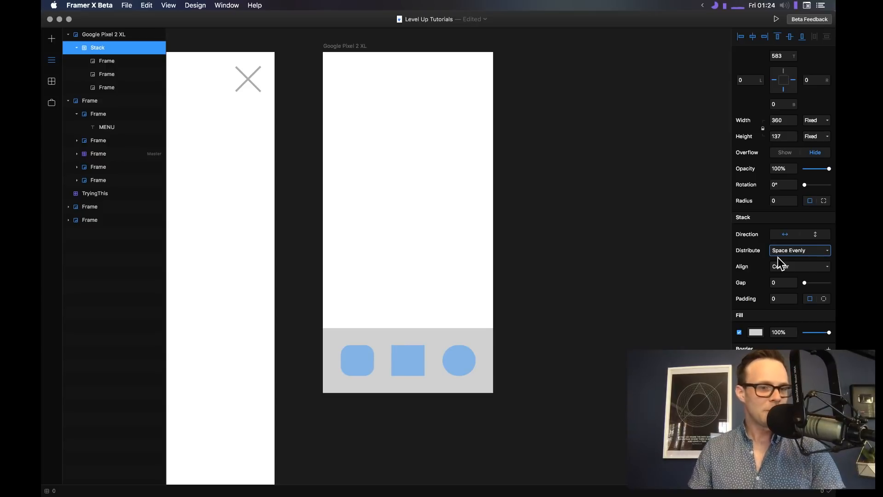
Review the available insert tools, the page header's MENU frame with its link settings, and the text nested inside it
left_click(52, 39)
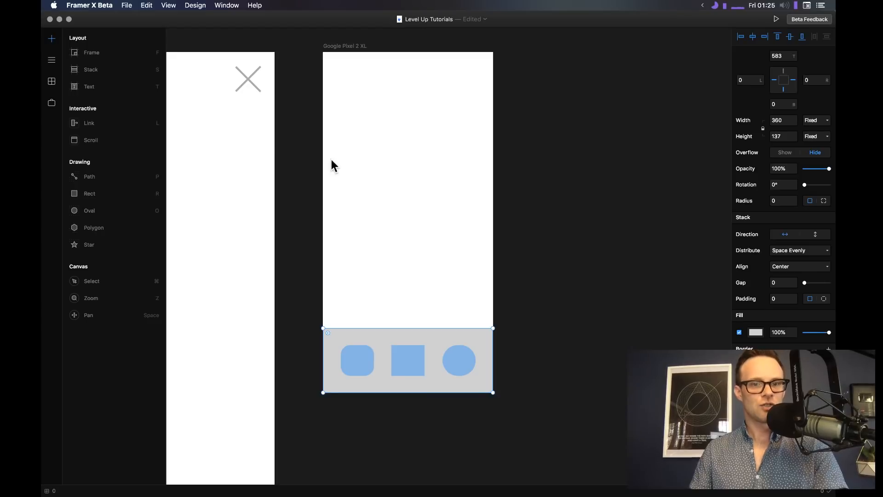
scroll(334, 166, "left", 15)
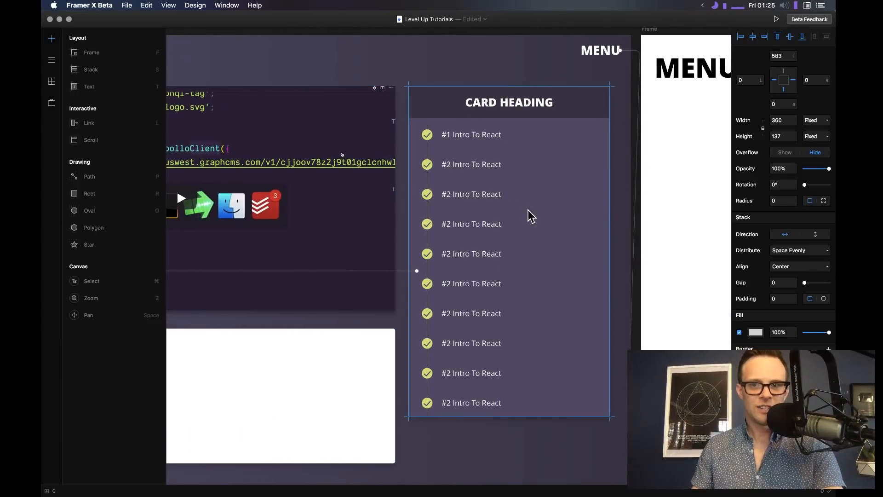
left_click(588, 51)
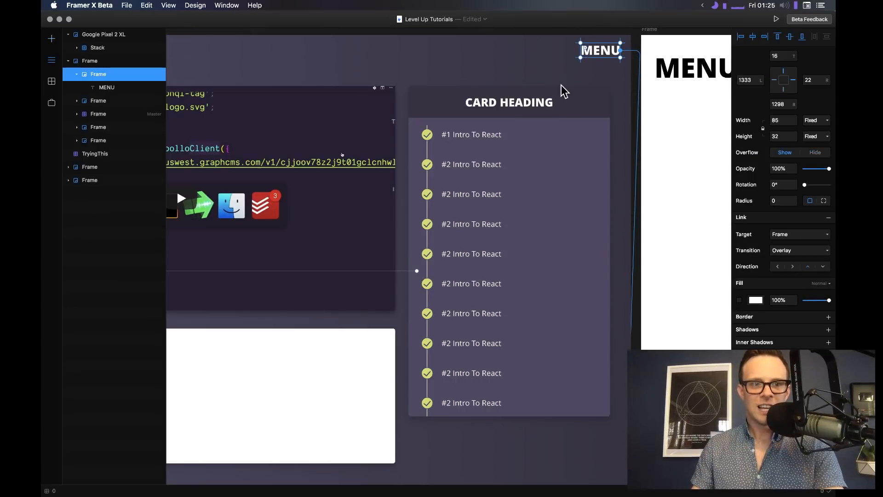
scroll(564, 91, "right", 8)
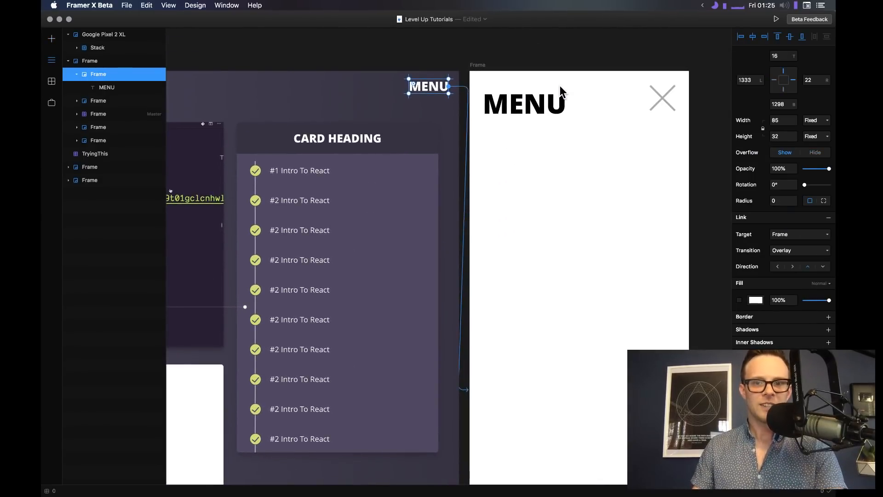
left_click(77, 75)
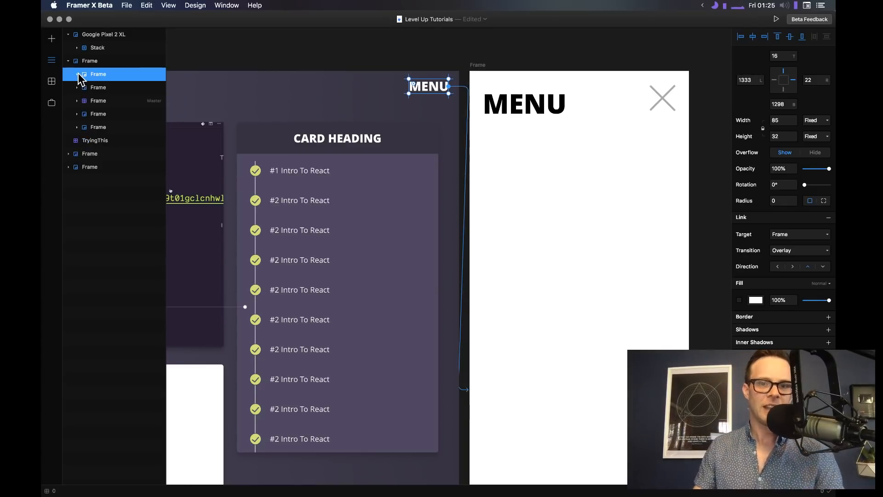
left_click(77, 74)
left_click(100, 88)
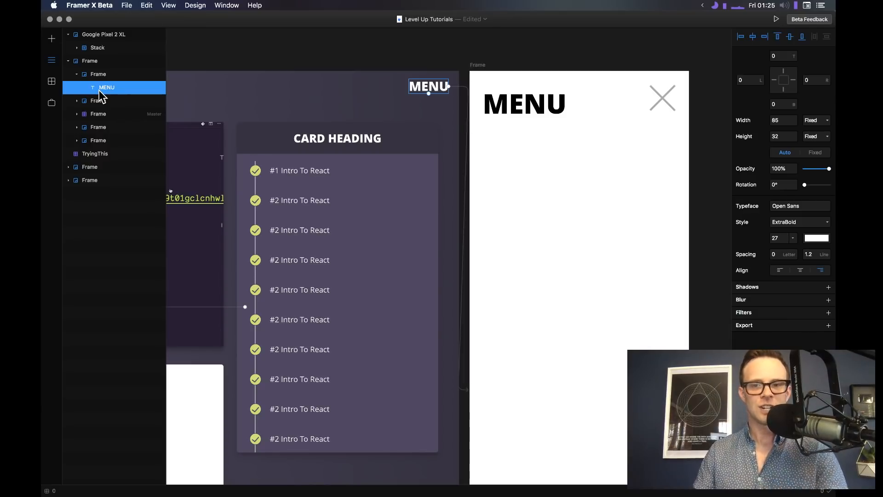
Examine the YouTube video frame and the overall layout of the main page frame
scroll(448, 153, "left", 10)
left_click(448, 156)
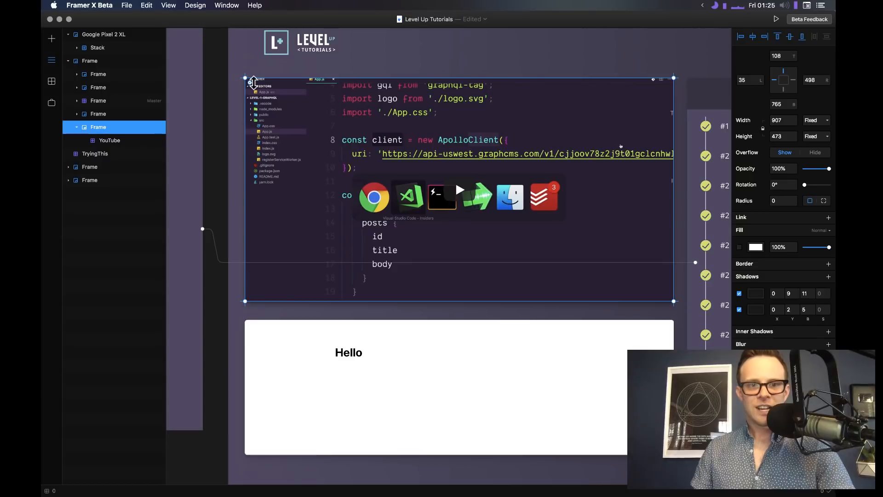
scroll(253, 83, "up", 2)
left_click(90, 61)
scroll(188, 86, "right", 3)
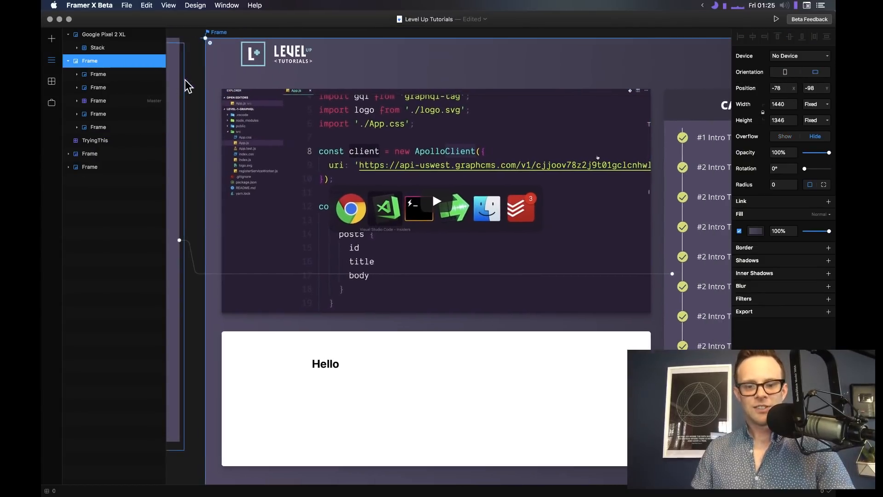
scroll(185, 82, "right", 3)
key("super+minus")
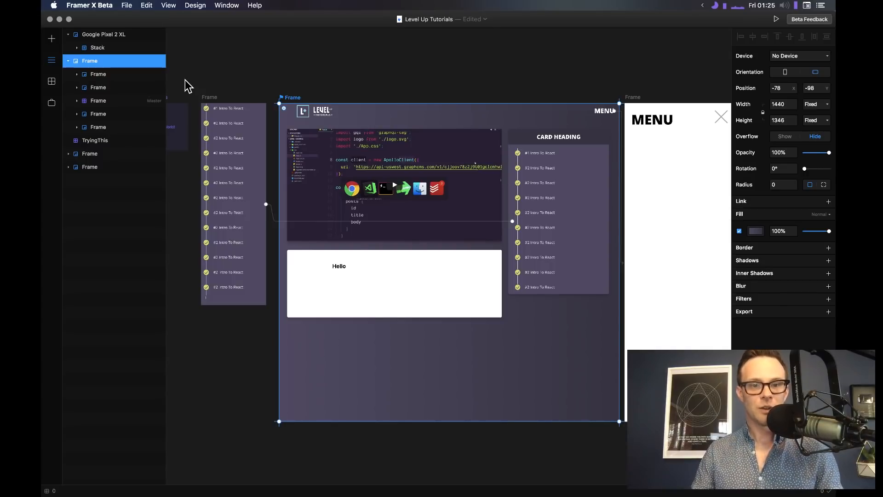
Open the package store
left_click(51, 103)
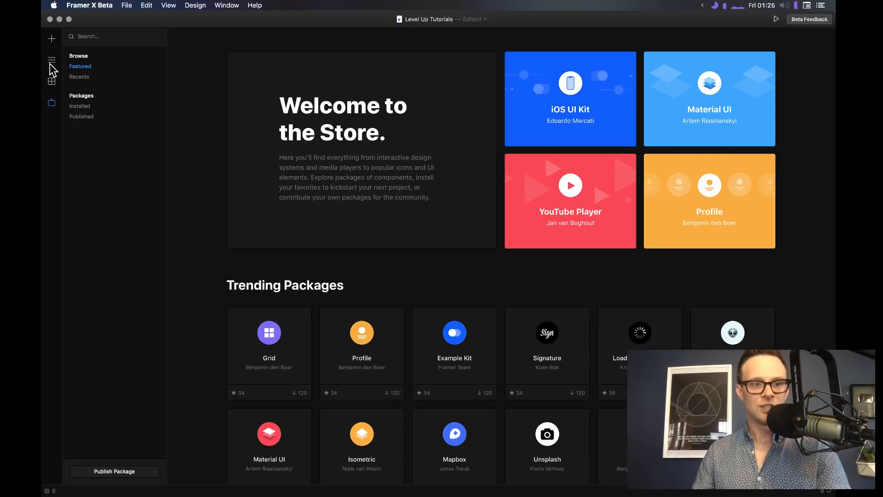
Place an instance of the white card component on the main page below the Hello card
left_click(51, 81)
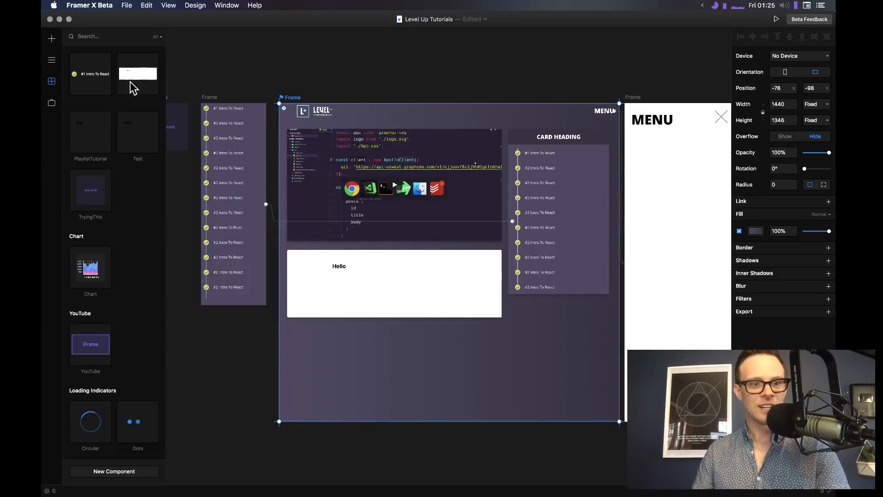
left_click_drag(140, 78, 439, 364)
left_click_drag(544, 358, 449, 363)
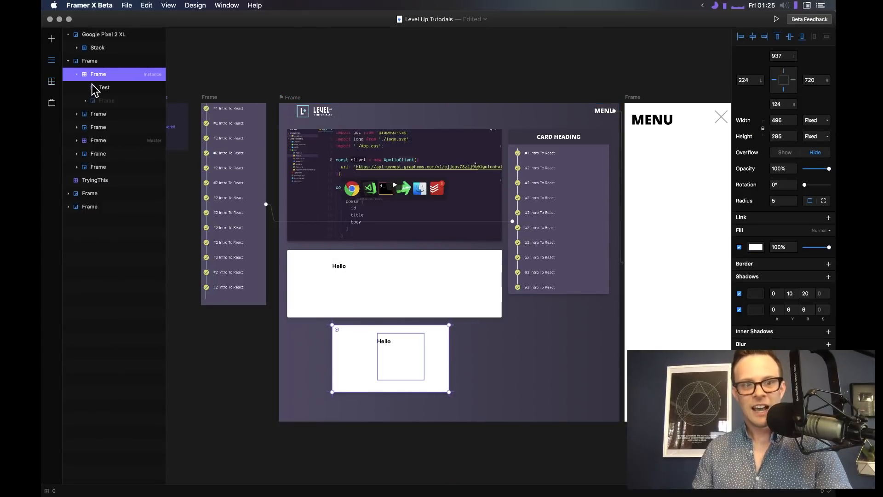
In the new card instance, show the hidden CARD HEADING frame and hide the Test element
left_click(101, 100)
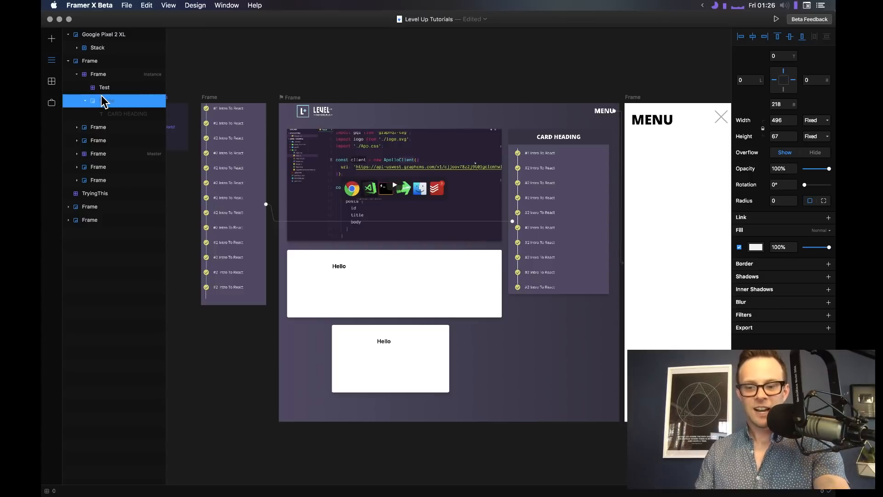
key("super+;")
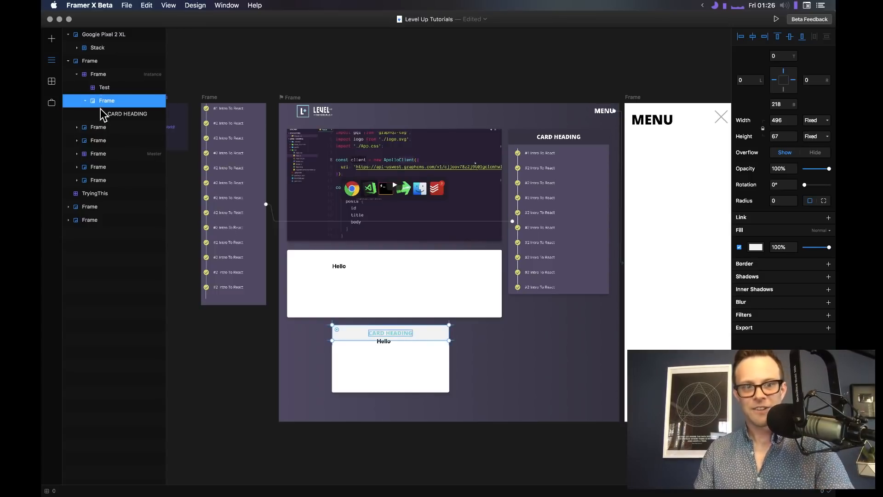
left_click(386, 350)
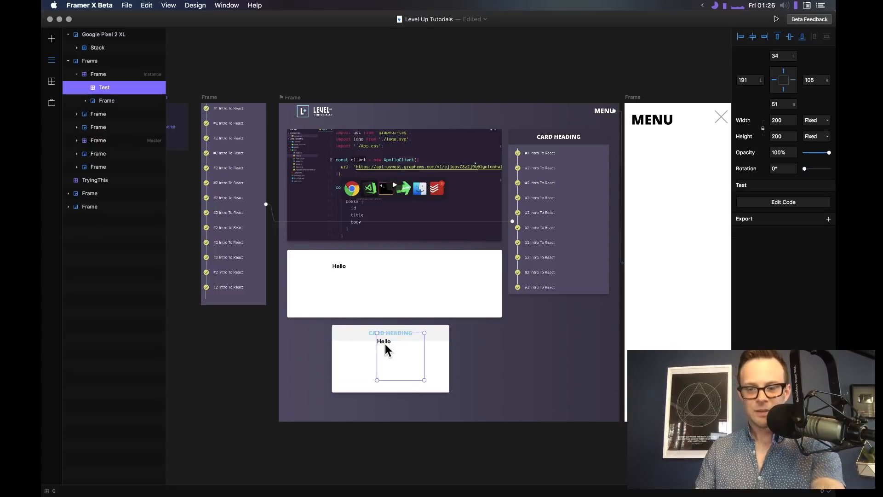
key("Escape")
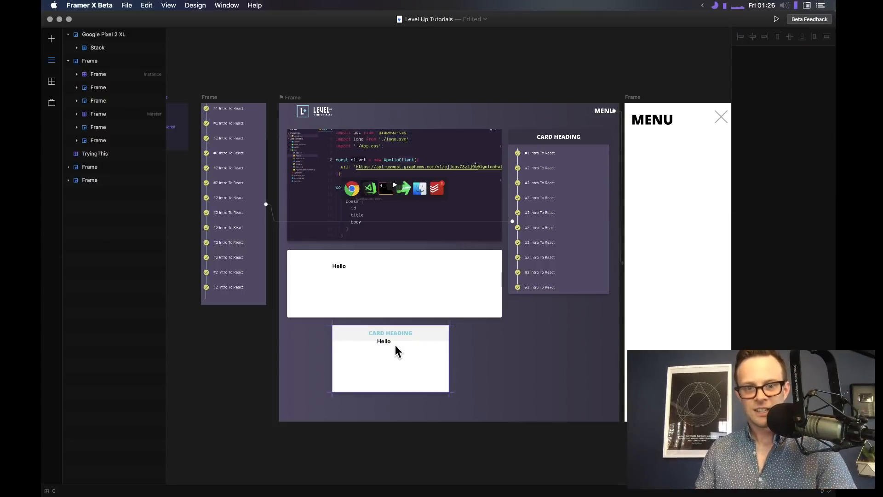
left_click(379, 344)
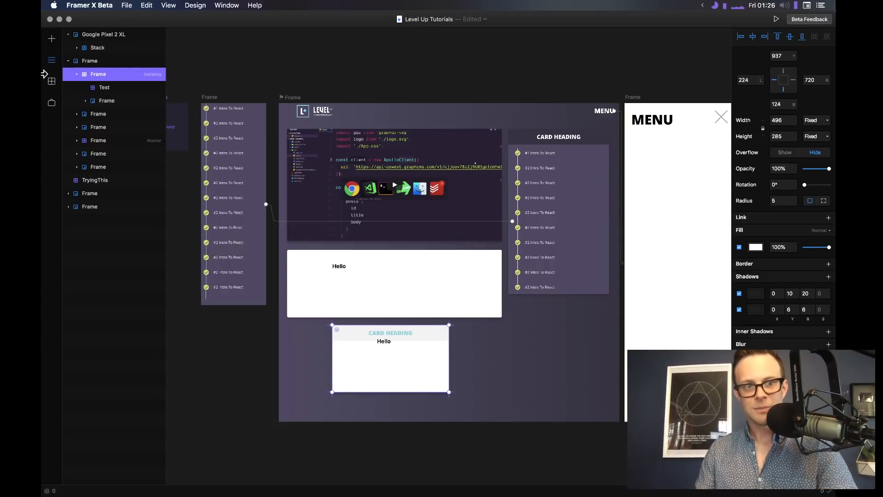
left_click(99, 89)
key("Delete")
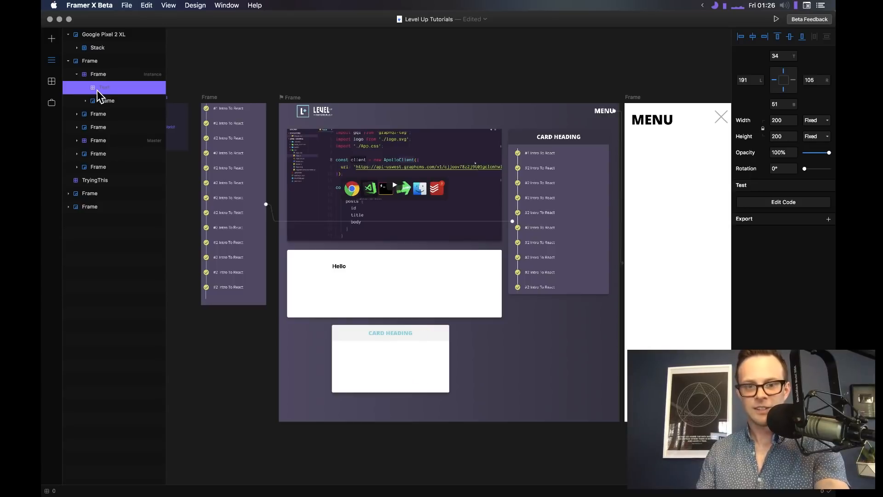
Move the card instance directly beneath the playlist card and resize it to match that card's width of 426
left_click(366, 361)
left_click_drag(366, 343, 342, 354)
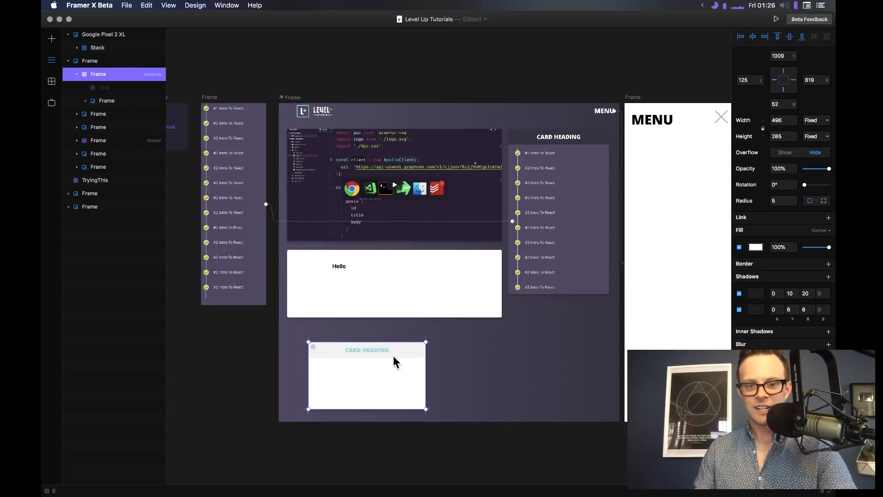
left_click_drag(426, 381, 608, 328)
left_click(480, 424)
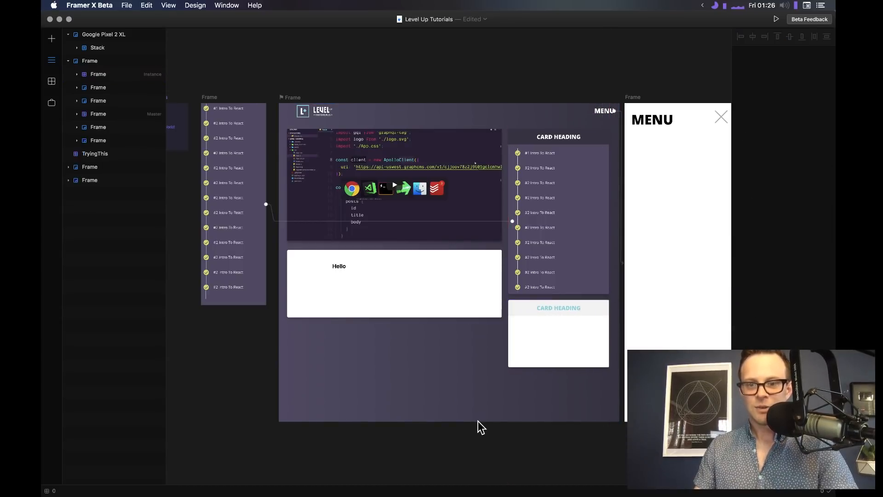
Pin the lower card instance to the top and right edges of the main page frame
left_click(578, 324)
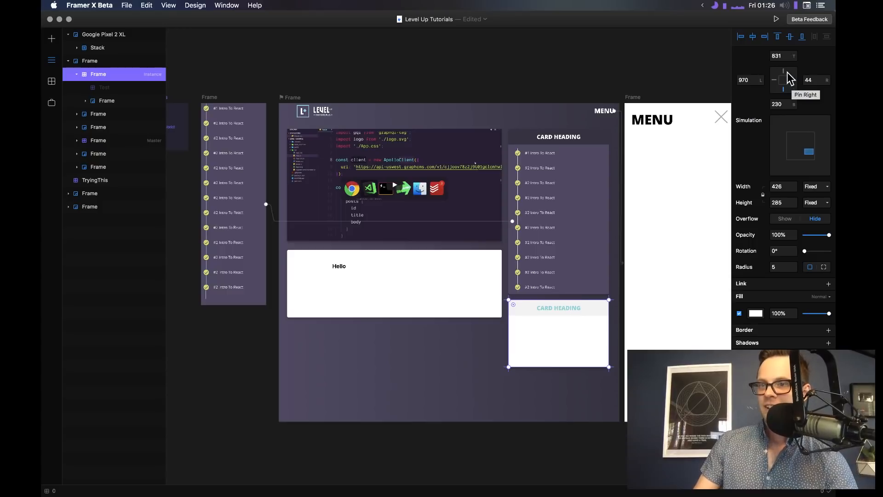
left_click(783, 71)
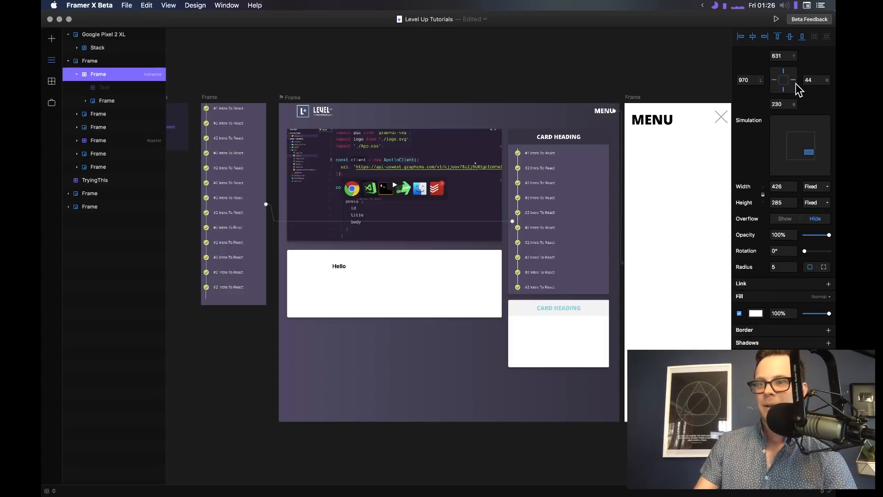
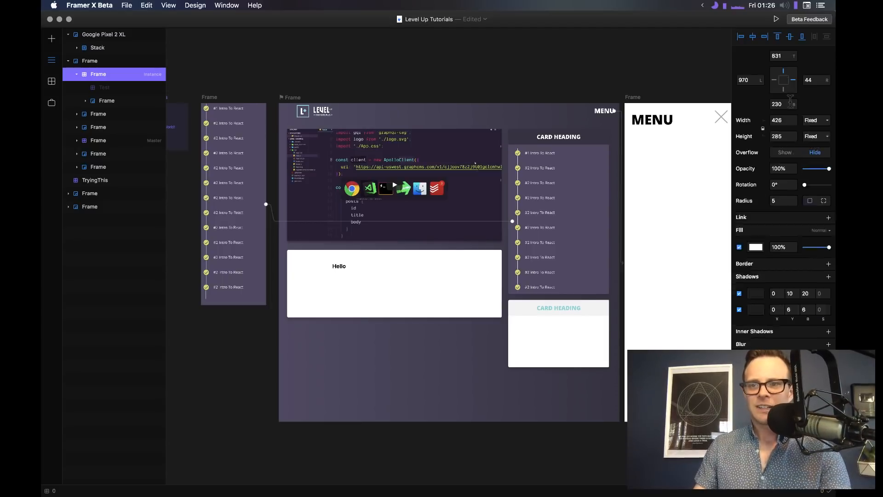
key("Escape")
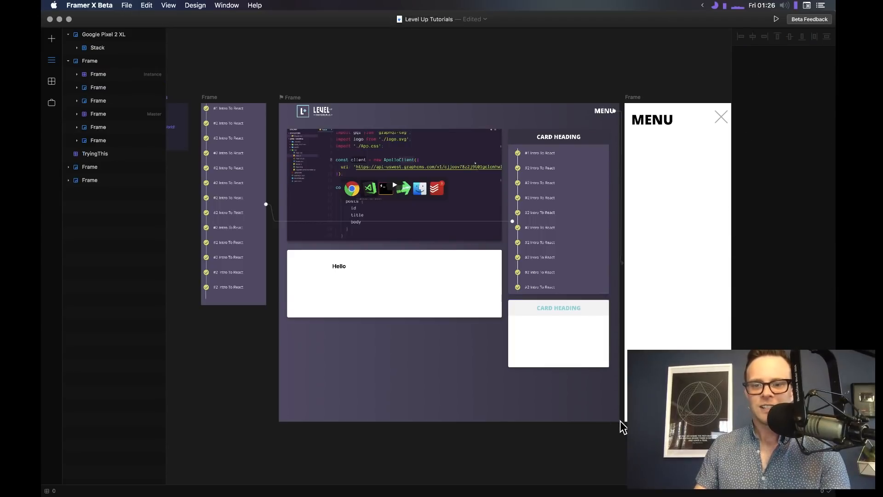
Try resizing the main page frame to test how its pinned elements respond, and restore its original size
left_click(278, 96)
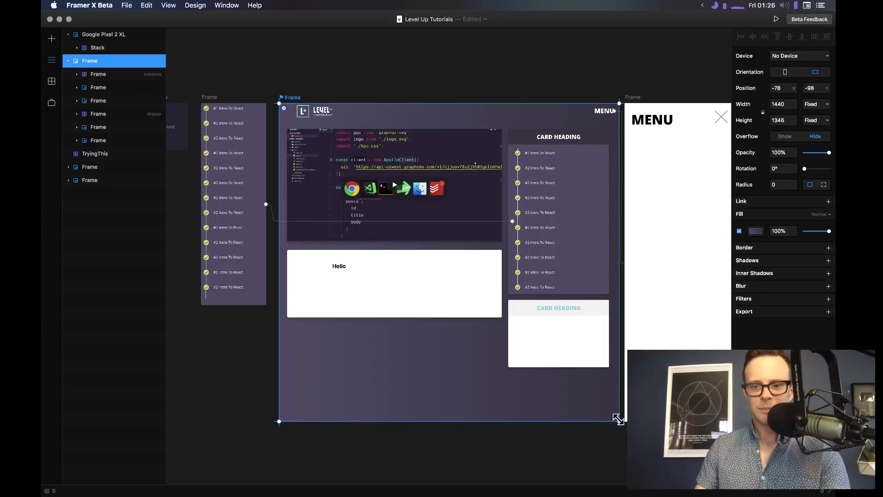
left_click_drag(619, 420, 404, 403)
scroll(405, 403, "left", 3)
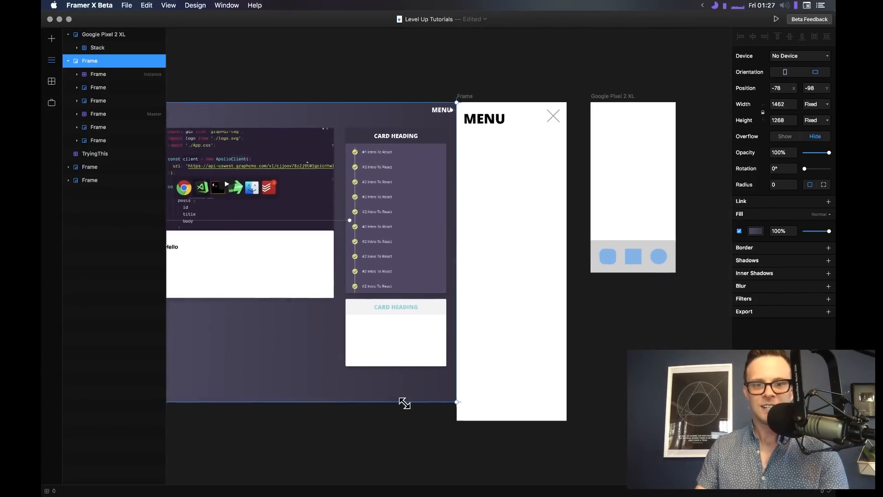
scroll(289, 368, "left", 5)
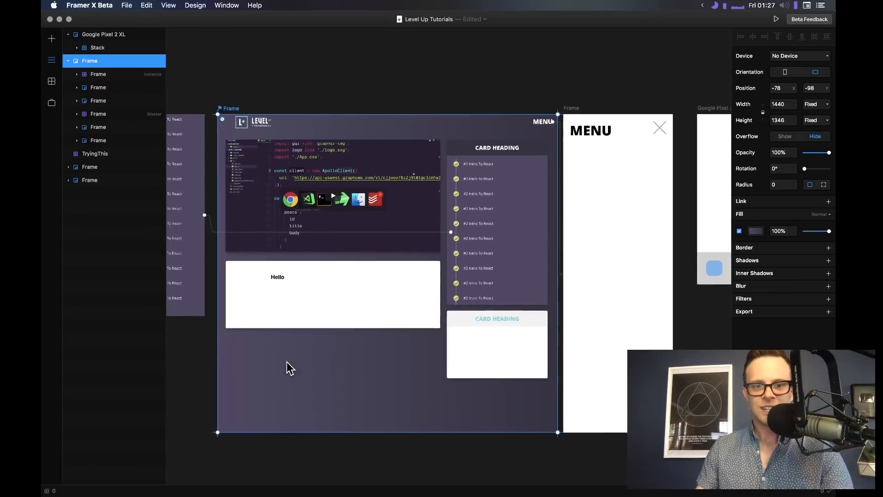
Check the video frame's pins and pin the Hello card to the right edge of its parent as well
left_click(349, 247)
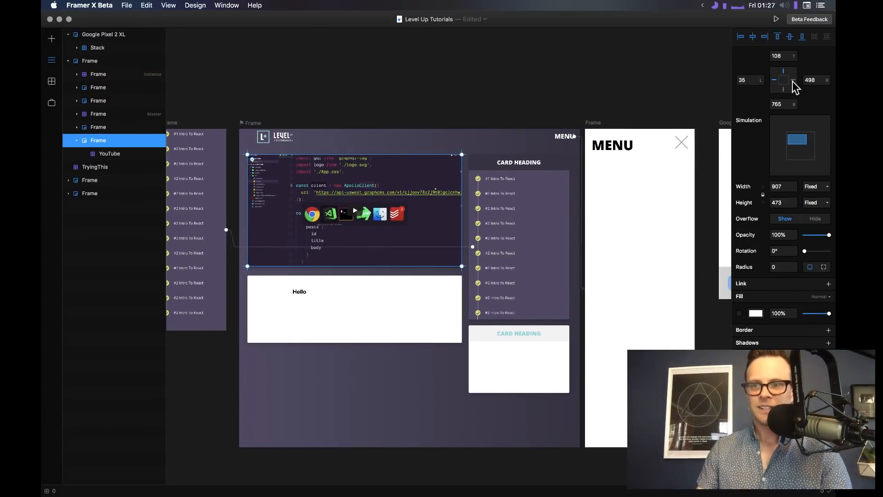
left_click(404, 321)
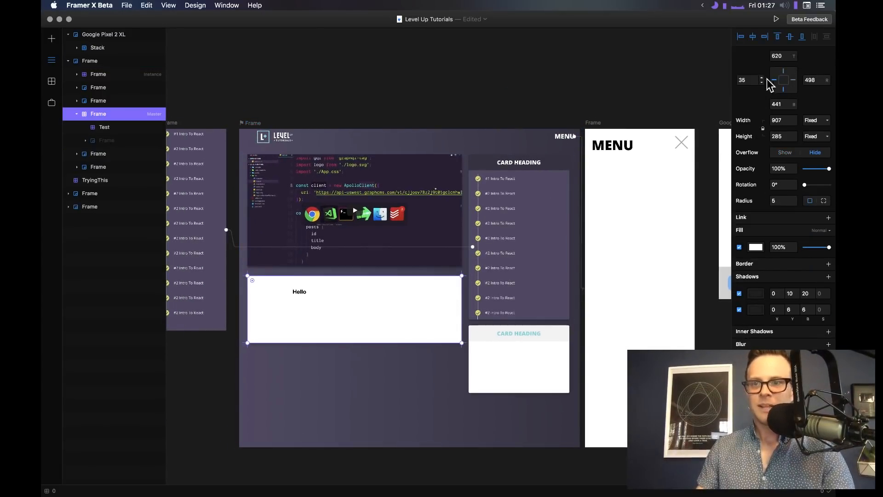
left_click(781, 85)
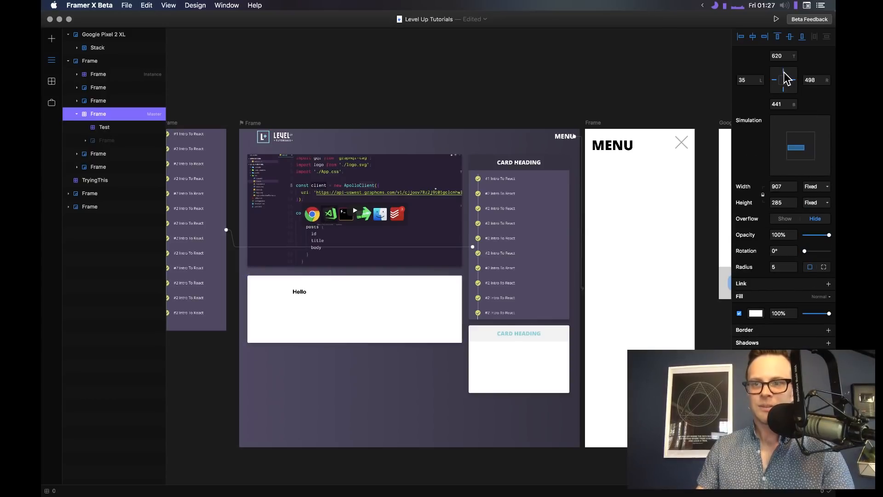
mouse_move(796, 98)
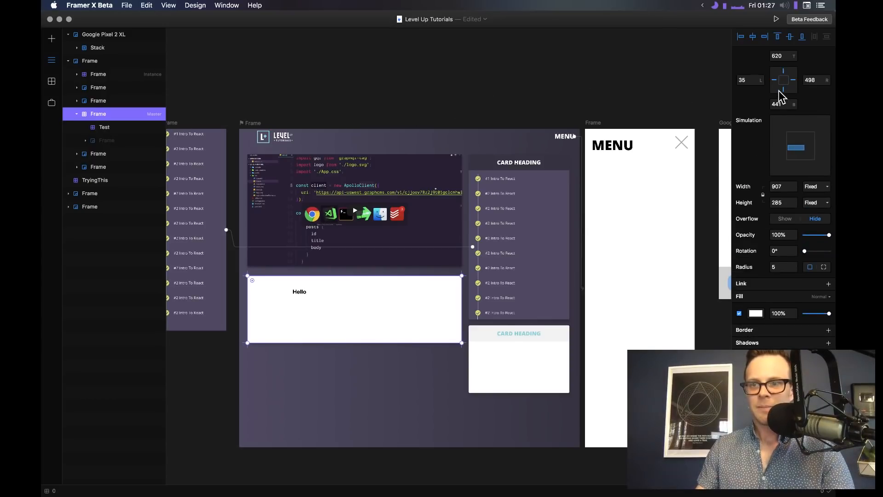
Try narrowing the main page frame to test the Hello card's pins, and undo the resize
left_click(253, 123)
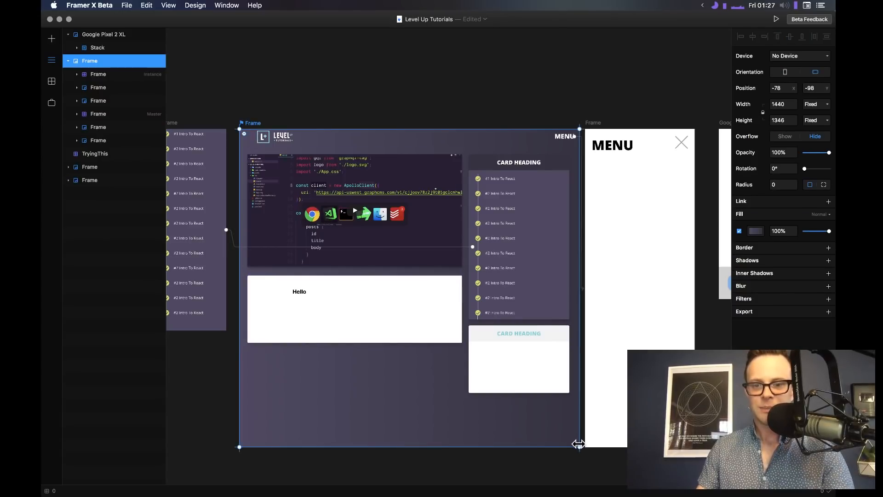
left_click_drag(578, 446, 496, 444)
key("super+z")
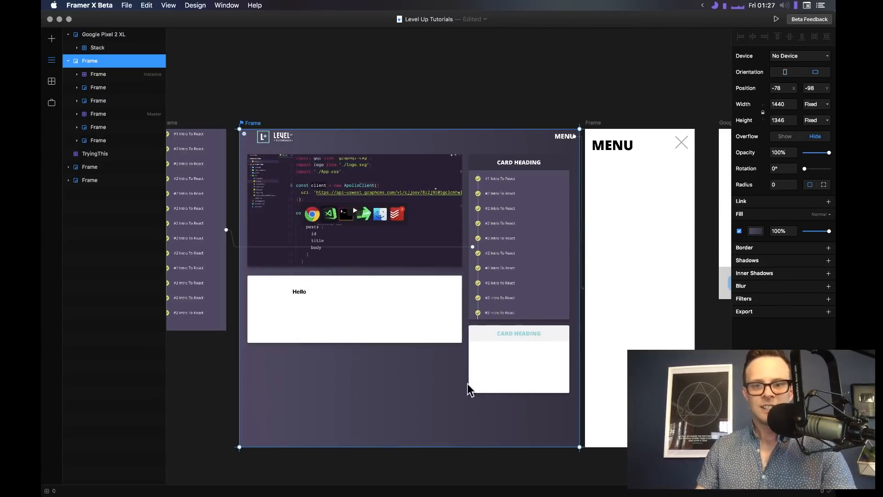
Compare the pin settings of the playlist card and the card below it, checking them against a resize of the main page frame
left_click(525, 274)
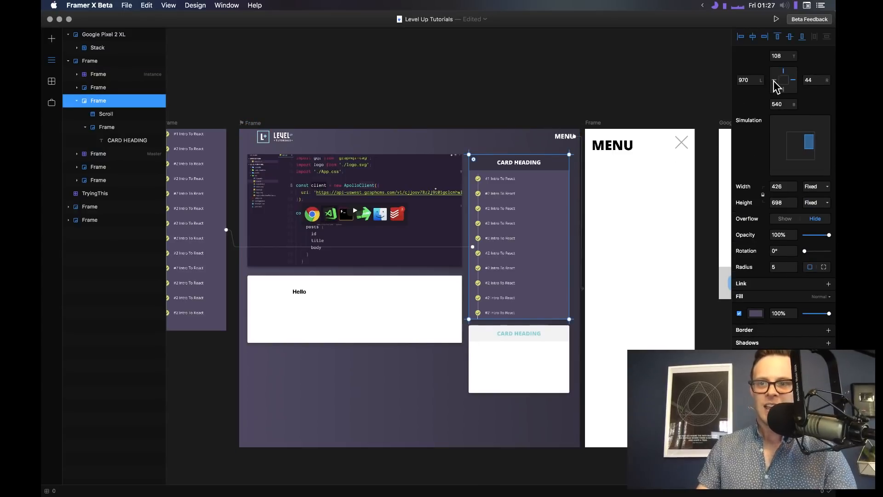
left_click(528, 368)
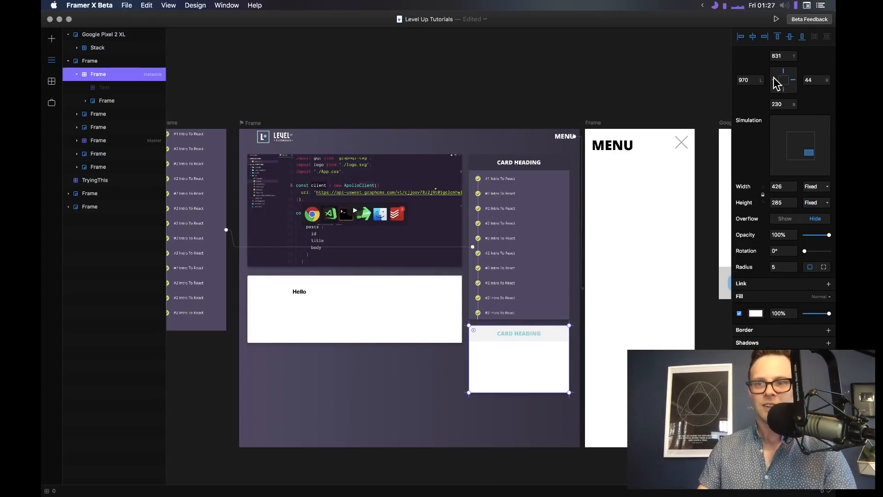
left_click(248, 122)
mouse_move(579, 447)
left_mouse_down()
mouse_move(530, 446)
mouse_move(587, 445)
mouse_move(504, 451)
mouse_move(580, 446)
left_mouse_up()
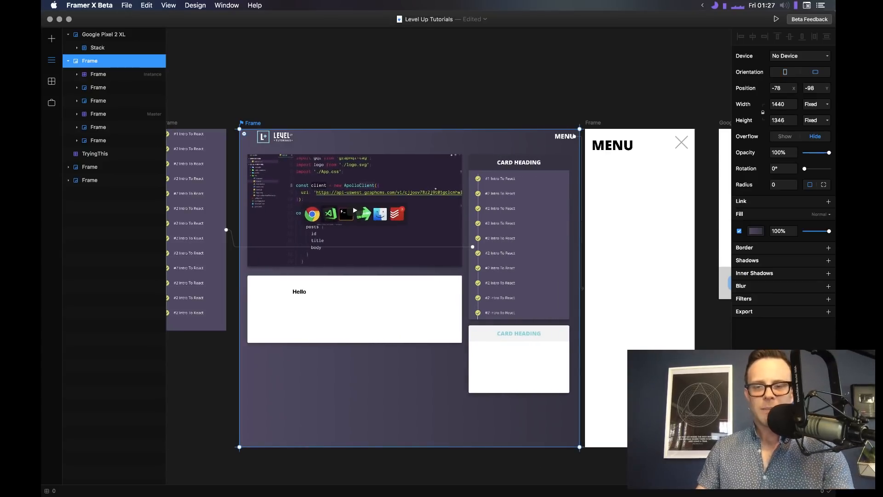
left_click(478, 107)
left_click(484, 249)
left_click(506, 361)
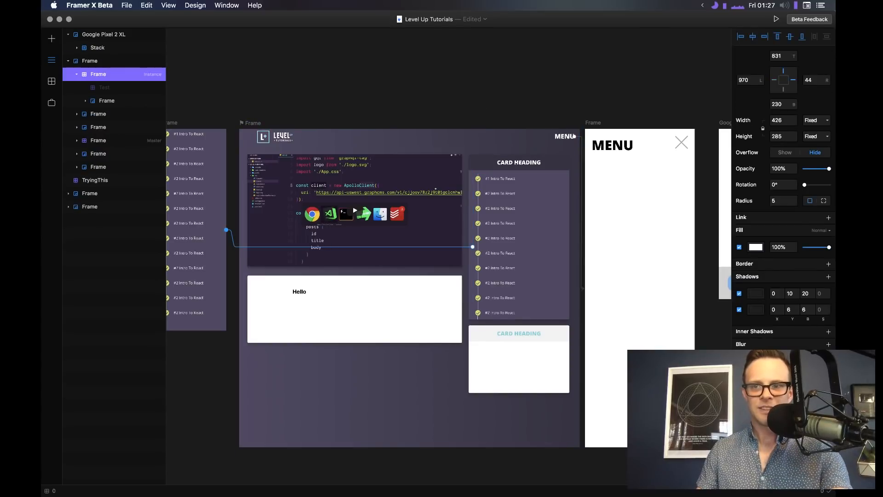
left_click(506, 276)
left_click(774, 80)
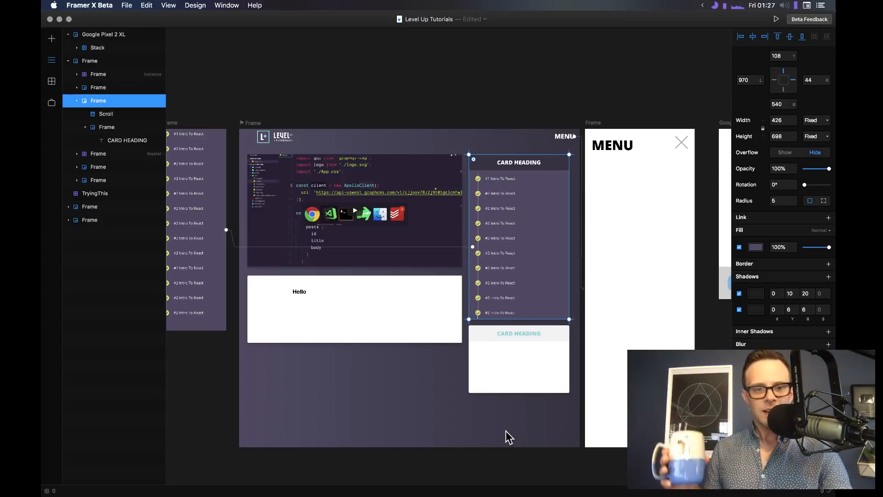
Review the insert tools, the playlist stack's layer structure, and the text and icon nested in its first listed item
scroll(375, 379, "left", 5)
scroll(374, 379, "down", 2)
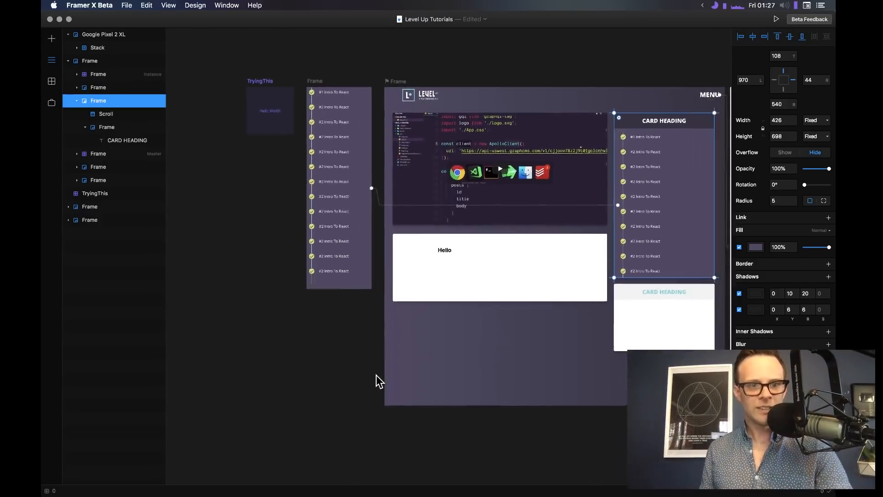
scroll(203, 109, "right", 3)
scroll(203, 109, "down", 1)
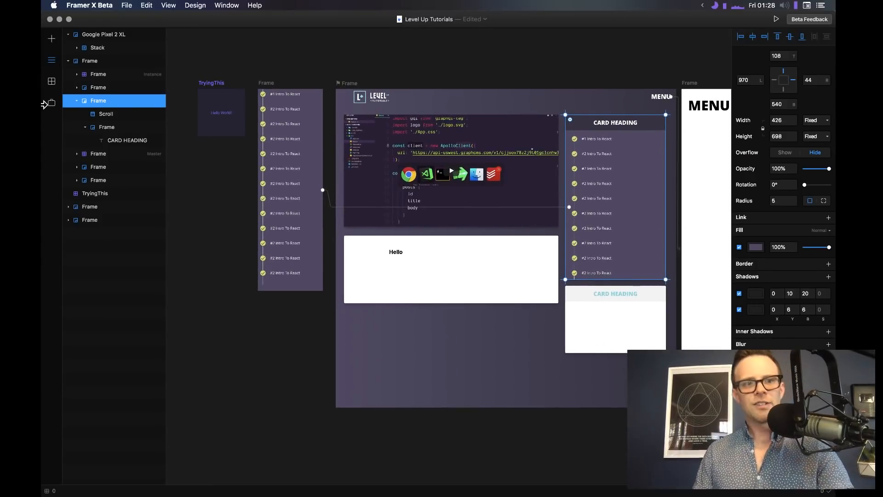
left_click(51, 40)
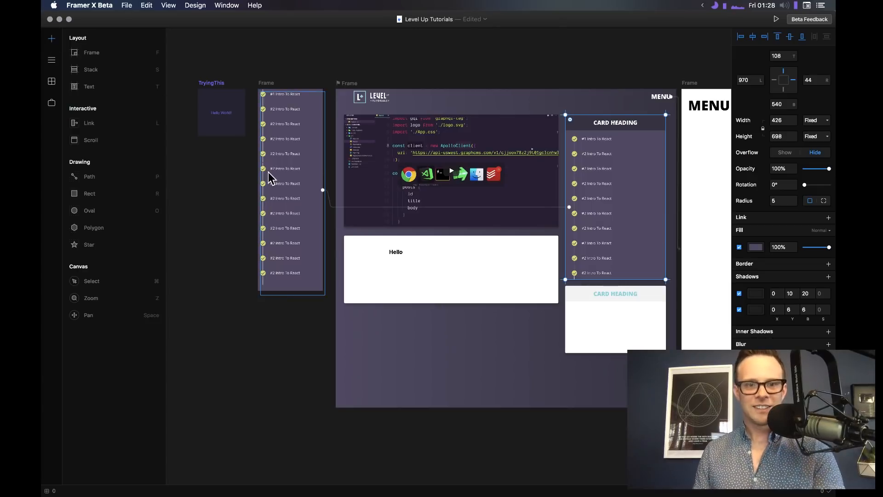
left_click(279, 150)
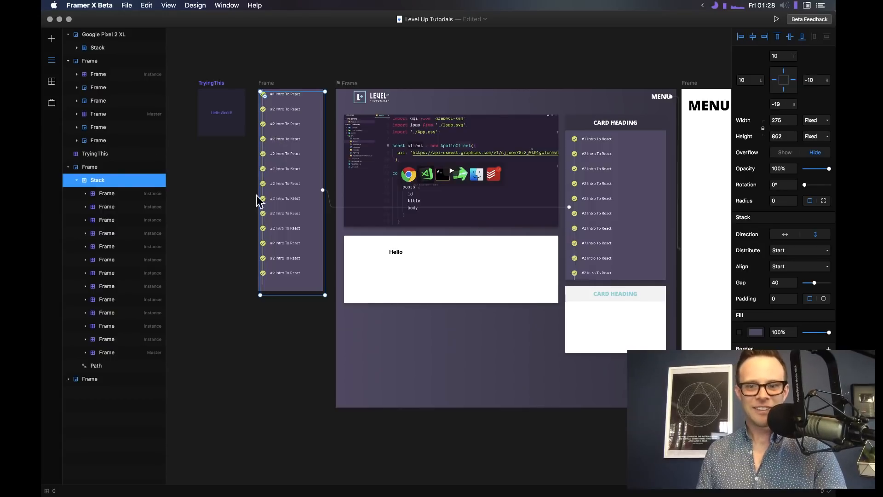
scroll(273, 195, "up", 5)
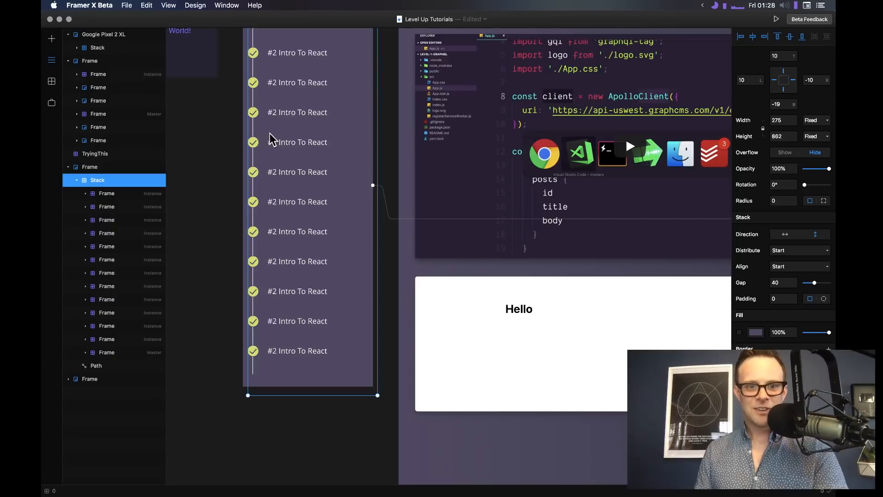
left_click(85, 194)
left_click(107, 220)
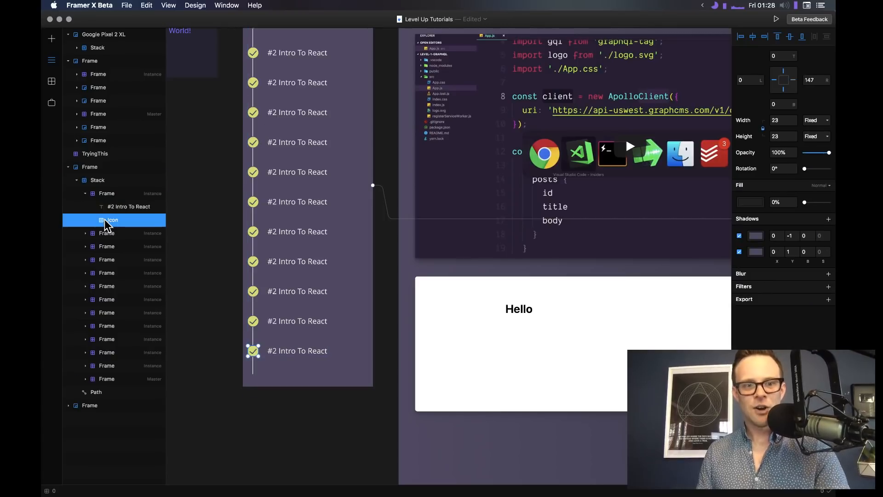
scroll(233, 247, "up", 2)
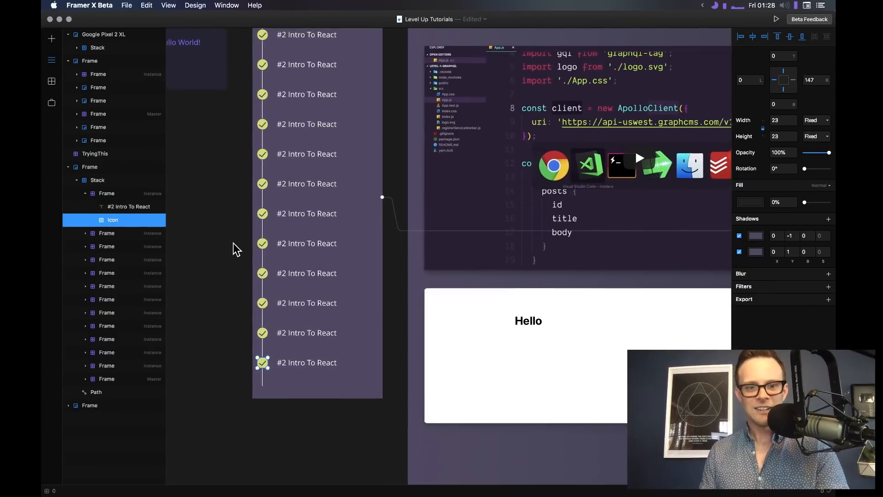
Examine the layer structure of the Level Up Tutorials logo on the main page frame, including its group, joined shapes and paths
scroll(235, 246, "left", 2)
scroll(235, 246, "down", 2)
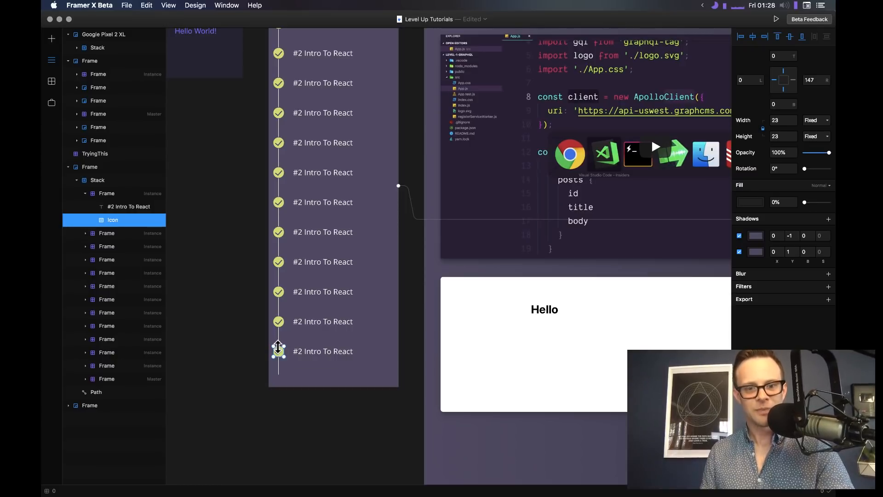
scroll(347, 363, "up", 10)
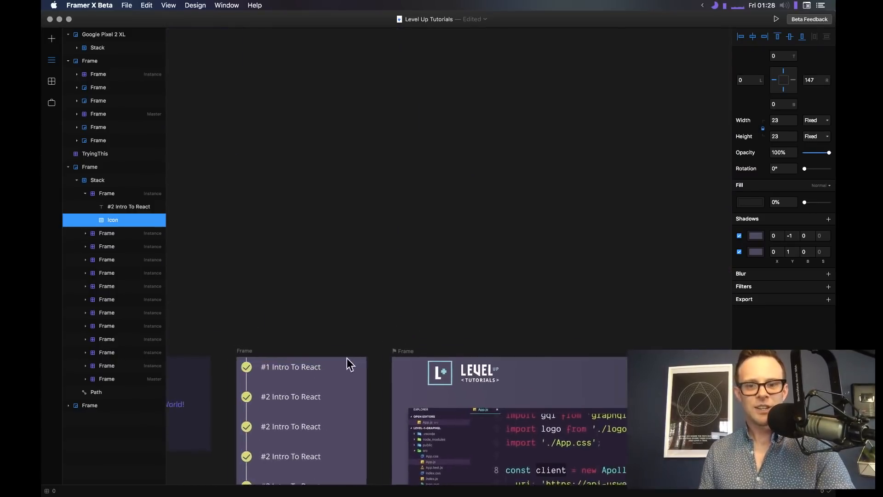
left_click(466, 383)
scroll(466, 381, "down", 2)
scroll(465, 381, "right", 2)
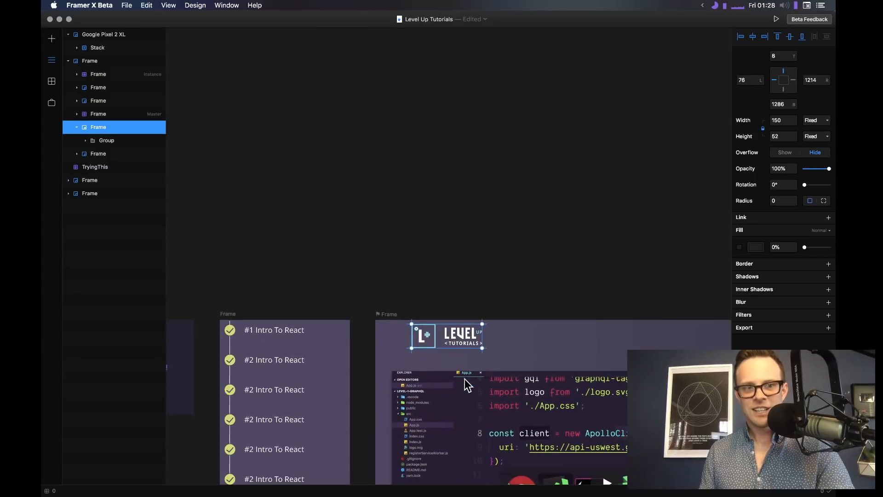
double_click(447, 345)
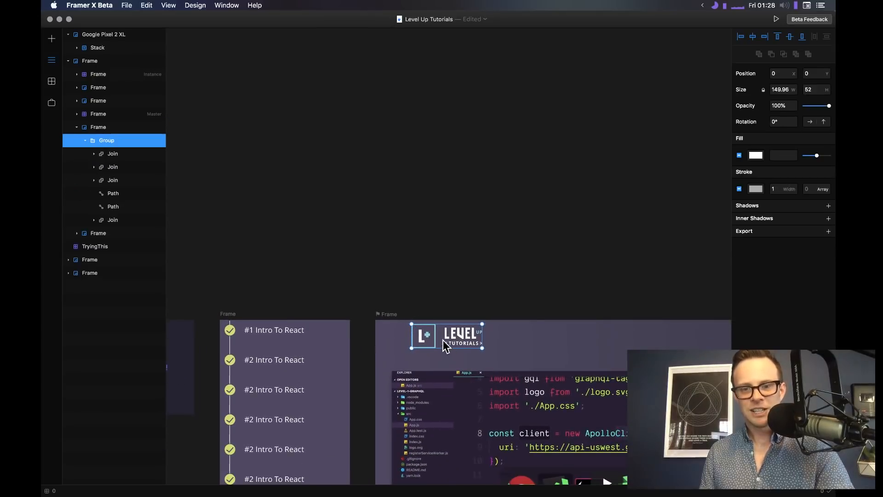
left_click(110, 219)
left_click(108, 194)
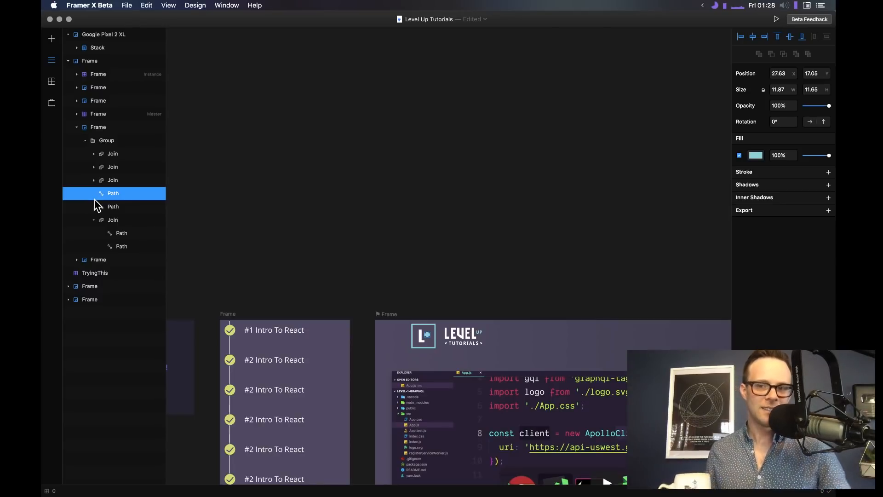
scroll(367, 223, "down", 10)
scroll(367, 222, "right", 1)
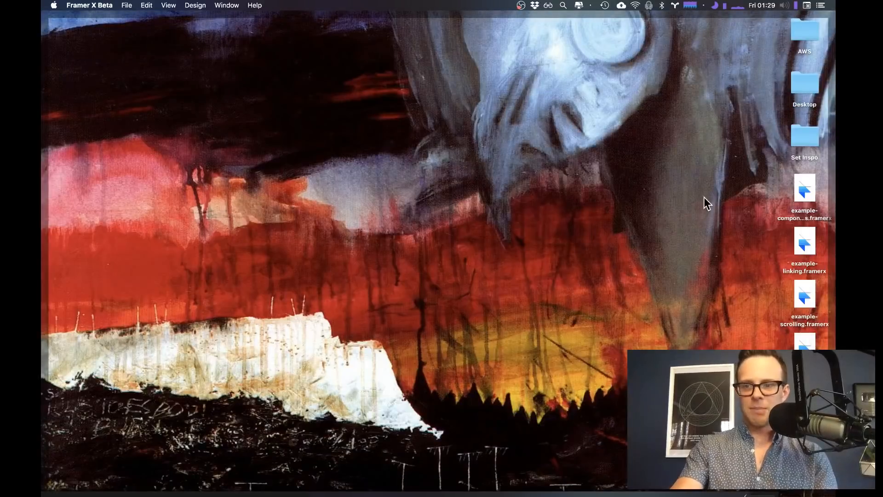
Open the example-stack.framerx file from the desktop in Framer X
left_click(717, 194)
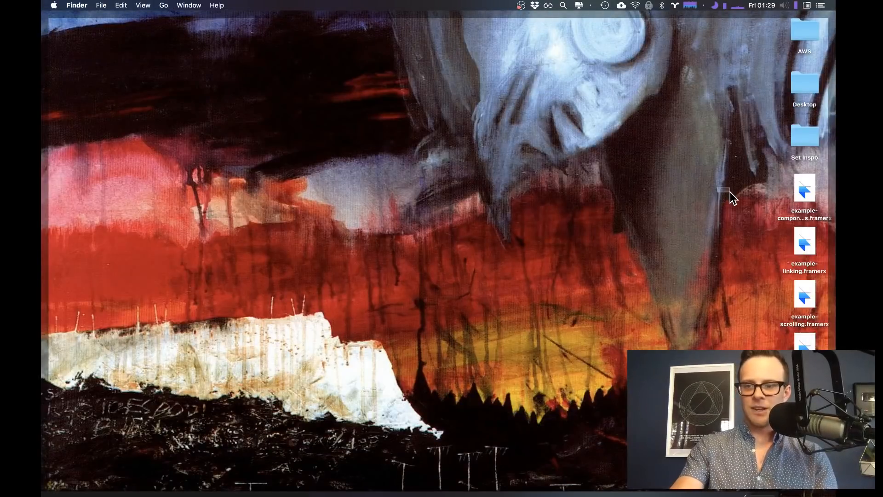
left_click(800, 348)
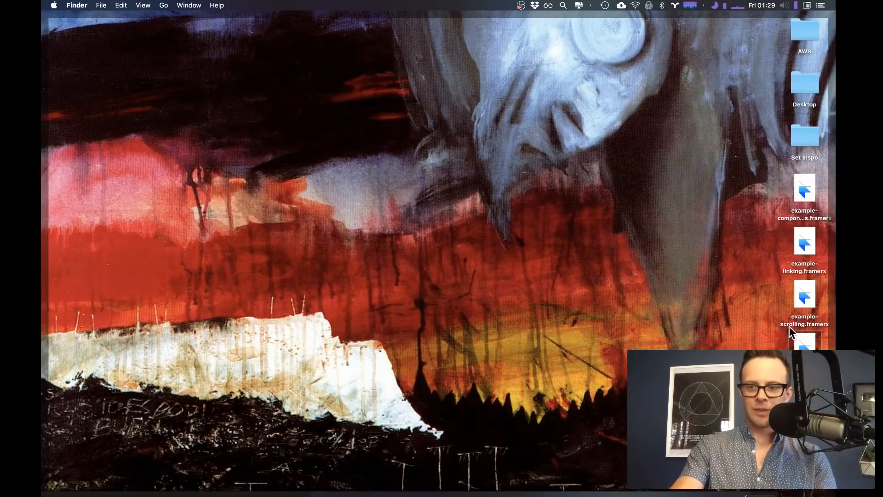
left_click_drag(805, 343, 732, 489)
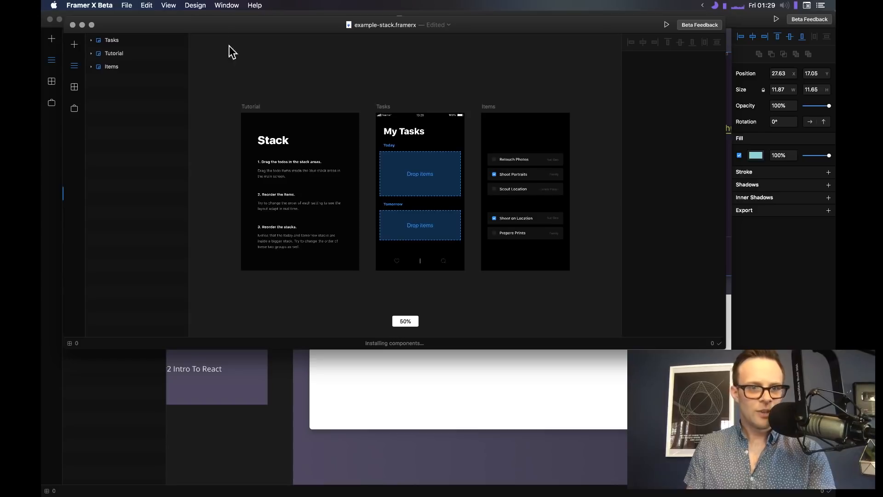
Try out Day Mode for the interface, and return it to Night Mode
left_click(227, 5)
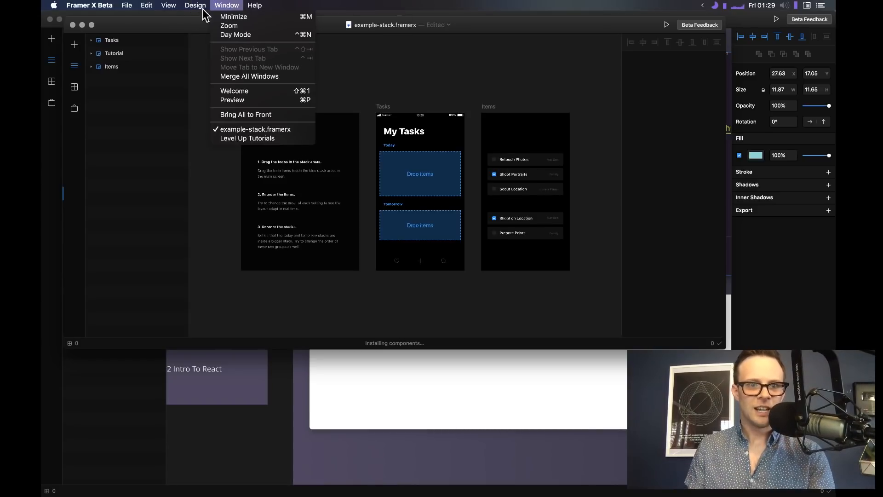
mouse_move(195, 5)
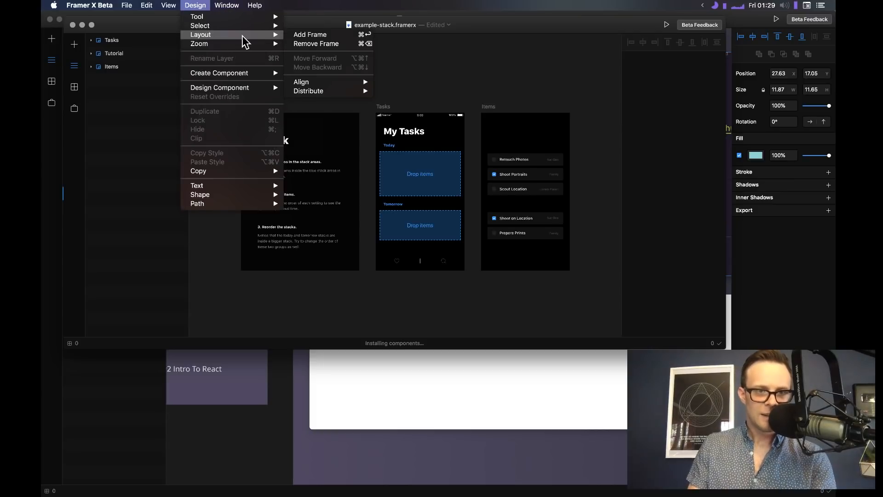
mouse_move(227, 5)
left_click(231, 34)
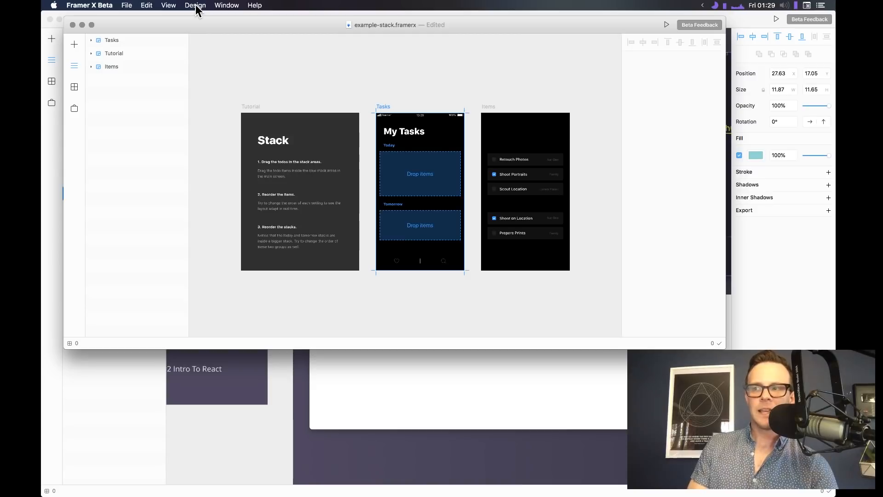
left_click(240, 6)
left_click(237, 6)
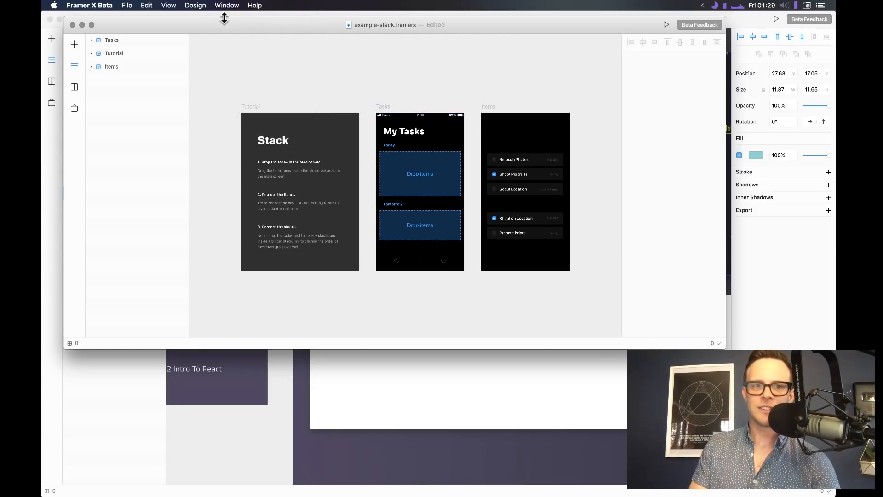
left_click(225, 5)
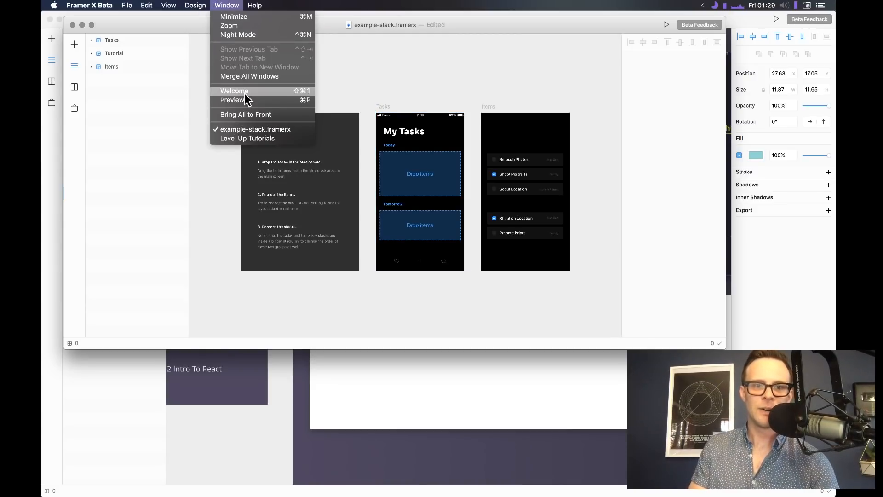
left_click(235, 35)
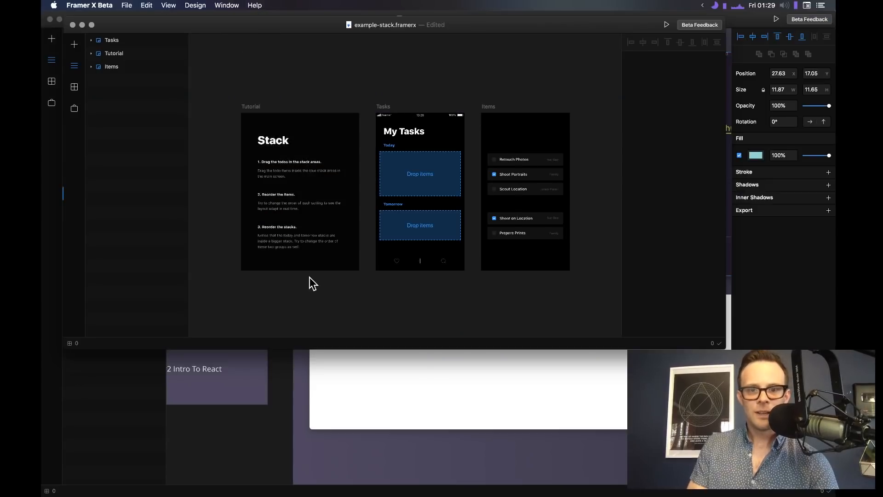
Enlarge the example-stack window, and preview the Tasks screen with its empty Today and Tomorrow sections before closing the preview
left_click_drag(397, 347, 417, 428)
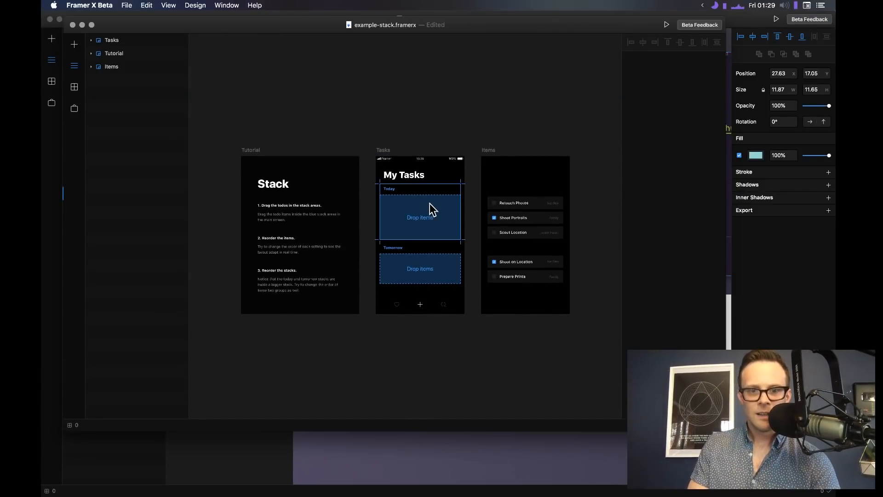
left_click(386, 151)
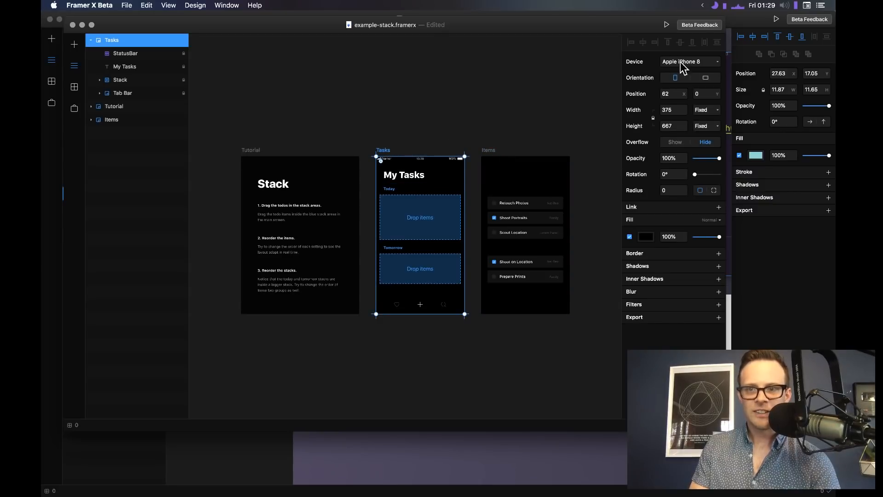
left_click(667, 25)
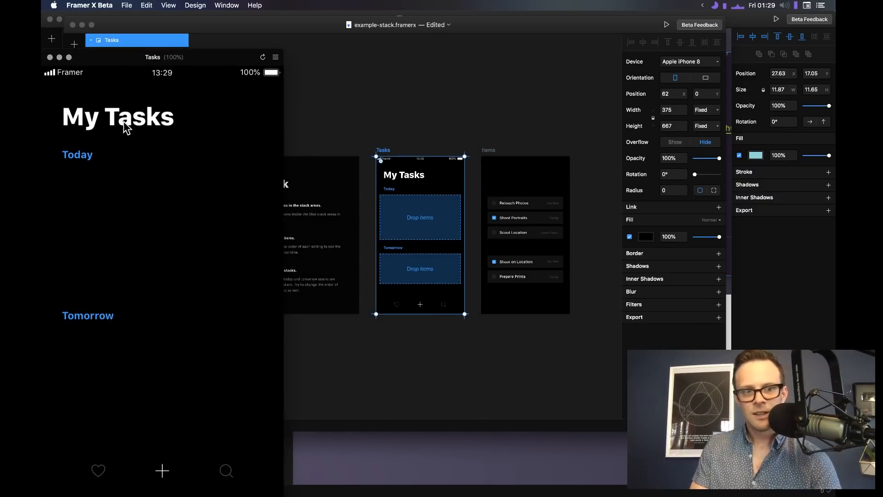
left_click_drag(150, 62, 202, 33)
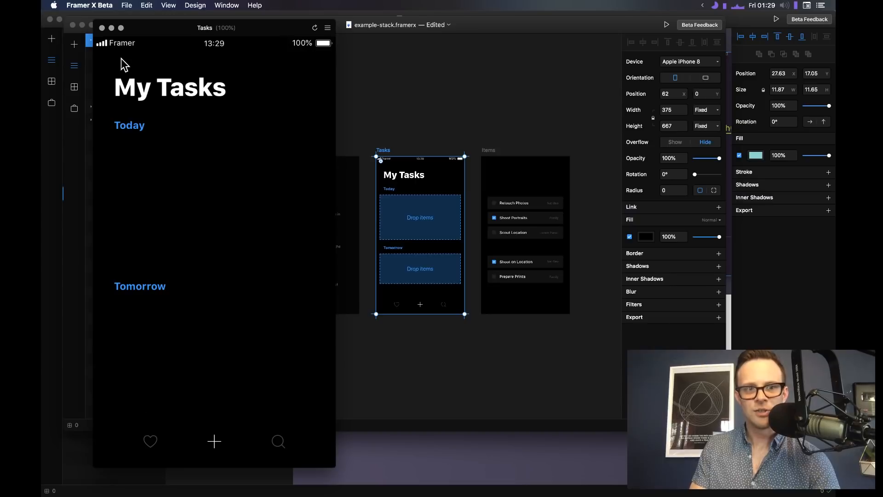
left_click(102, 28)
Move Retouch Photos, Shoot Portraits and Scout Location into the Today stack, and Shoot on Location and Prepare Prints into the Tomorrow stack
left_click(418, 217)
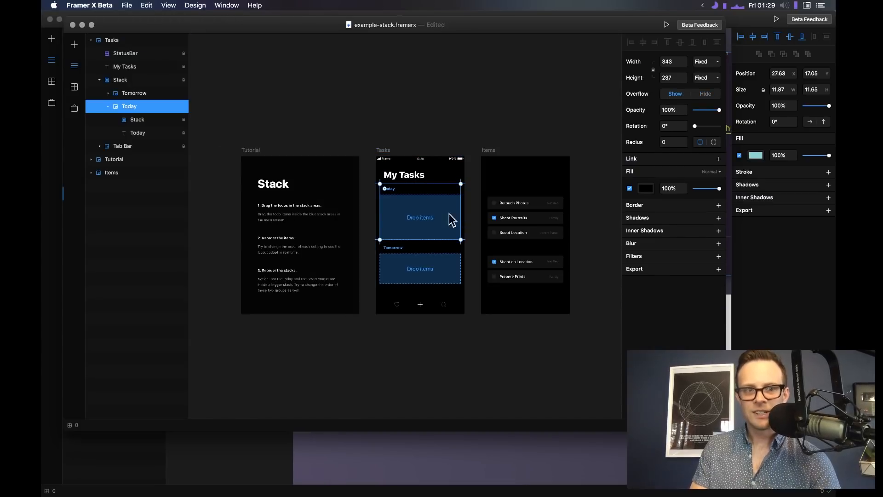
left_click(508, 205)
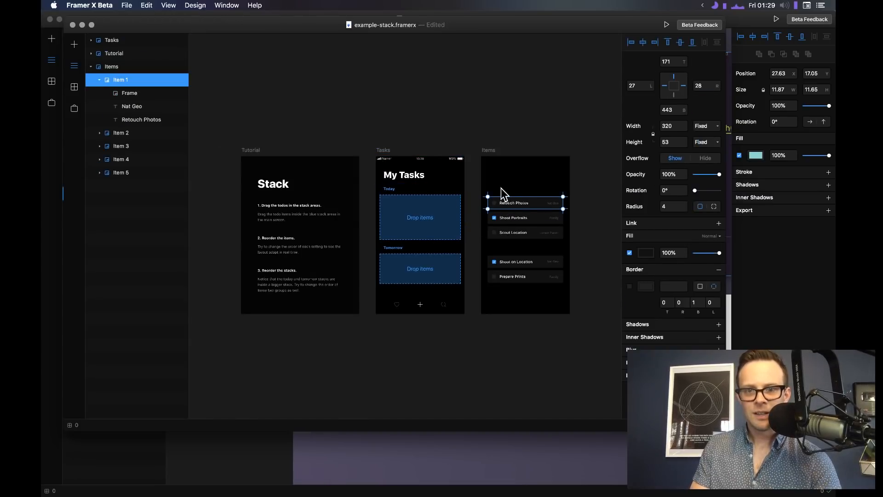
left_click_drag(515, 203, 409, 208)
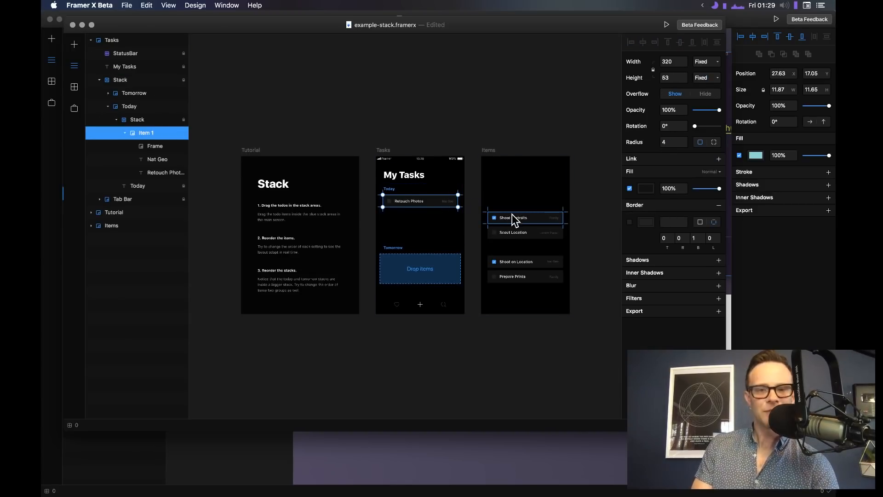
left_click_drag(512, 214, 413, 224)
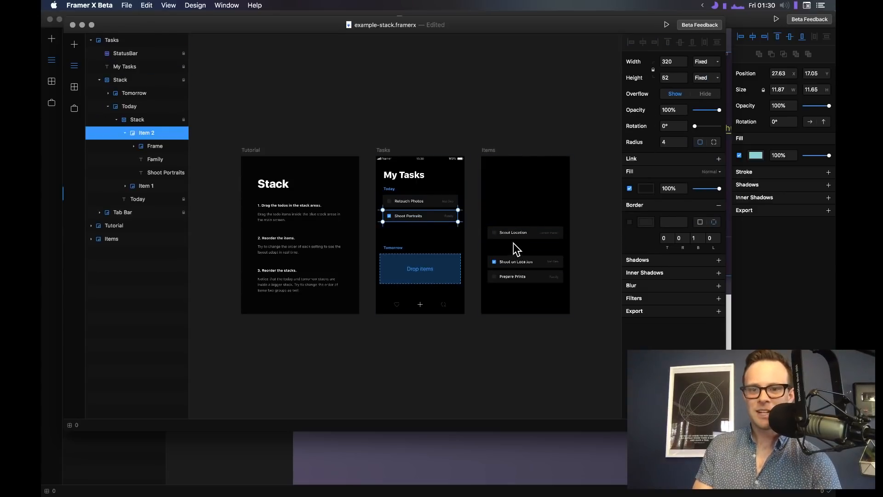
left_click_drag(513, 243, 422, 236)
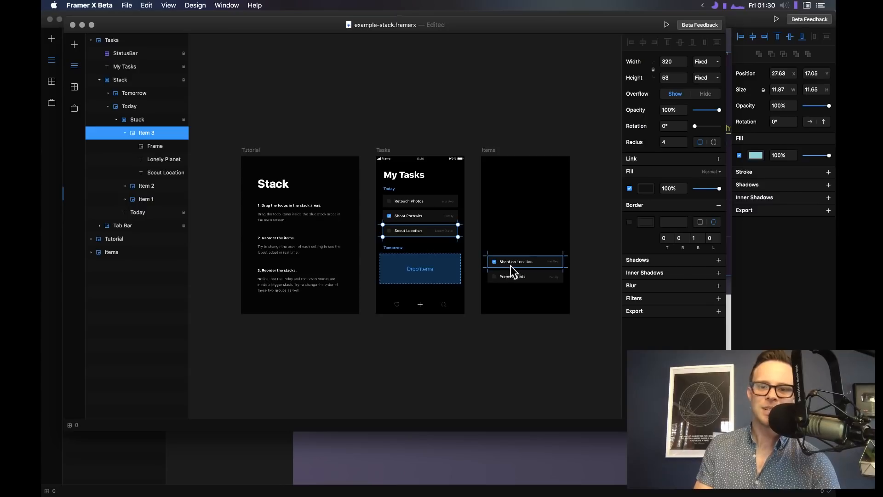
left_click_drag(508, 266, 409, 267)
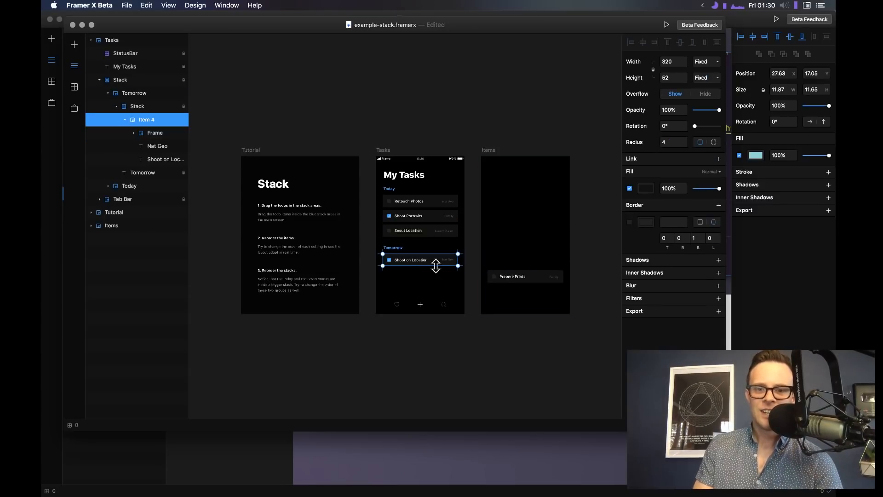
left_click_drag(499, 272, 405, 280)
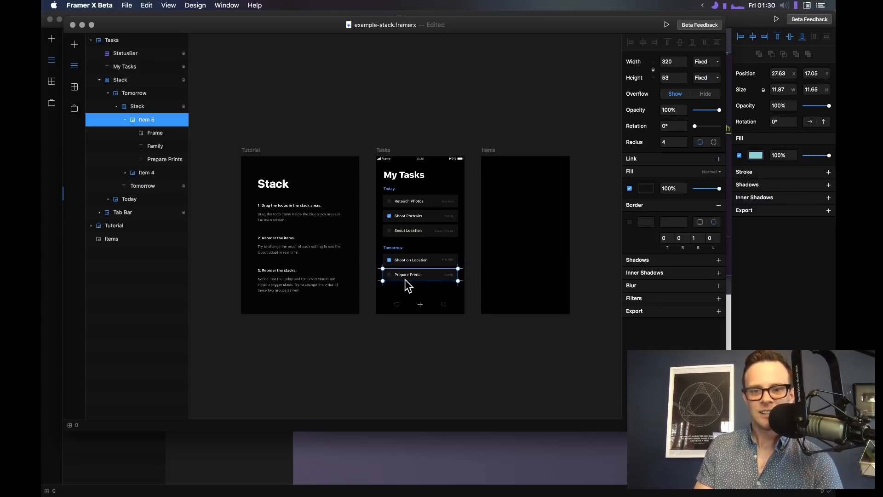
Preview the Tasks screen with its filled stacks, and close the preview
left_click(373, 153)
left_click(379, 153)
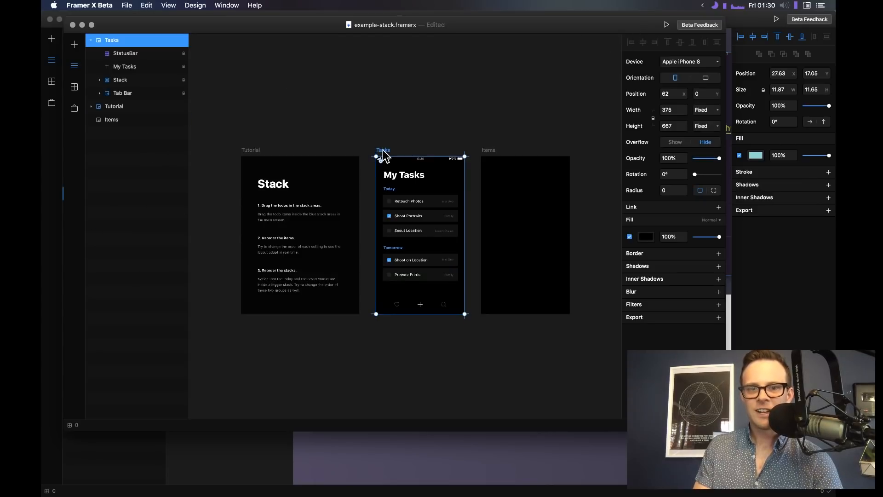
left_click(666, 25)
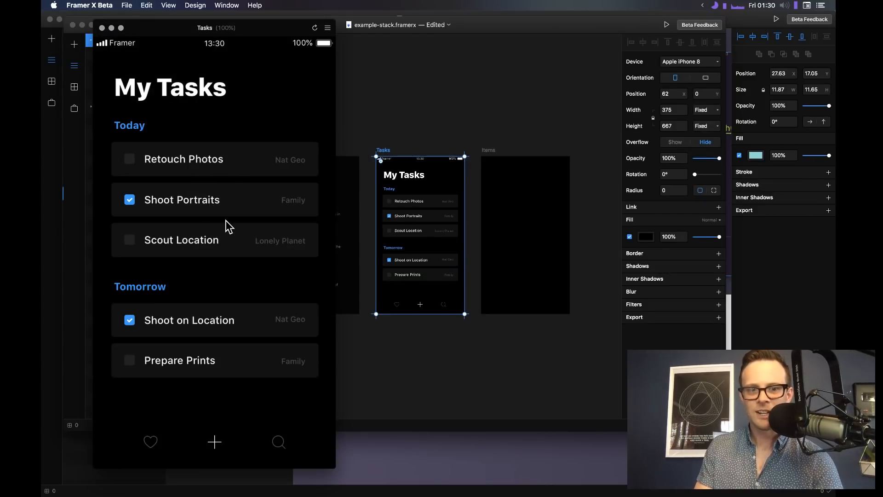
left_click(101, 28)
Examine the Today section's nested stack and its Shoot Portraits item, and close the example-stack file
left_click(402, 220)
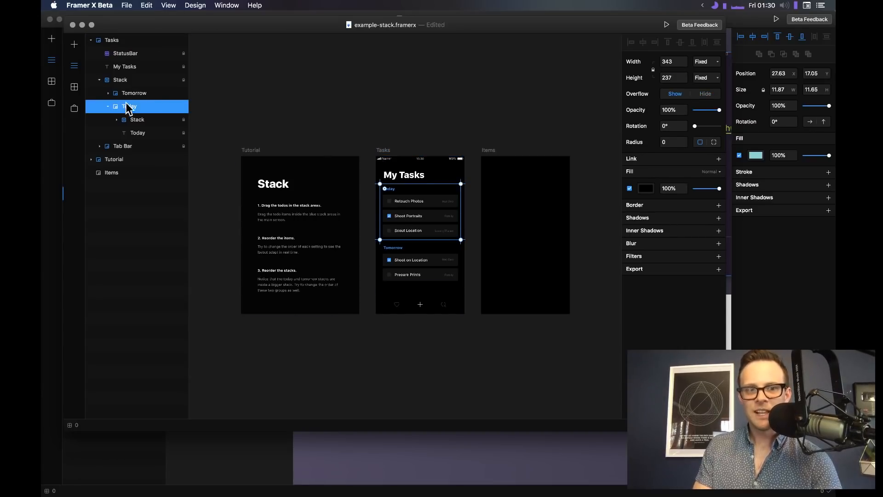
mouse_move(128, 106)
left_mouse_down()
mouse_move(125, 91)
mouse_move(129, 108)
left_mouse_up()
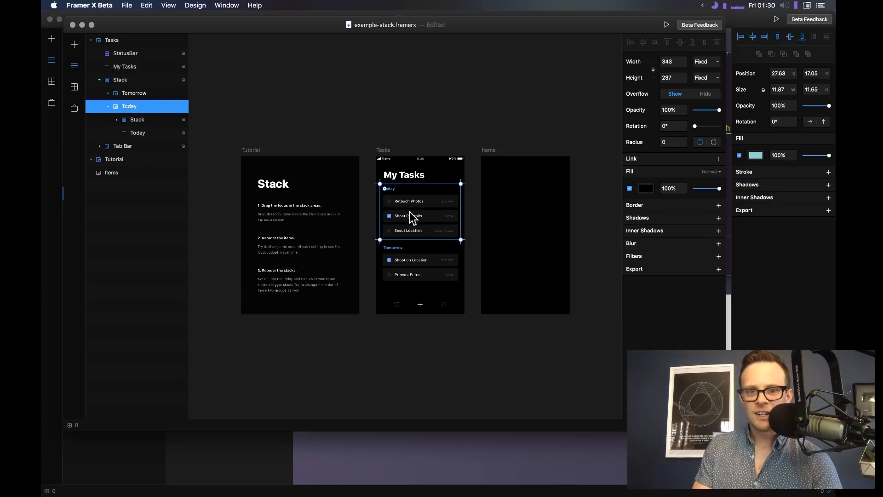
left_click(417, 220)
mouse_move(426, 220)
left_mouse_down()
mouse_move(429, 202)
mouse_move(428, 227)
mouse_move(432, 215)
left_mouse_up()
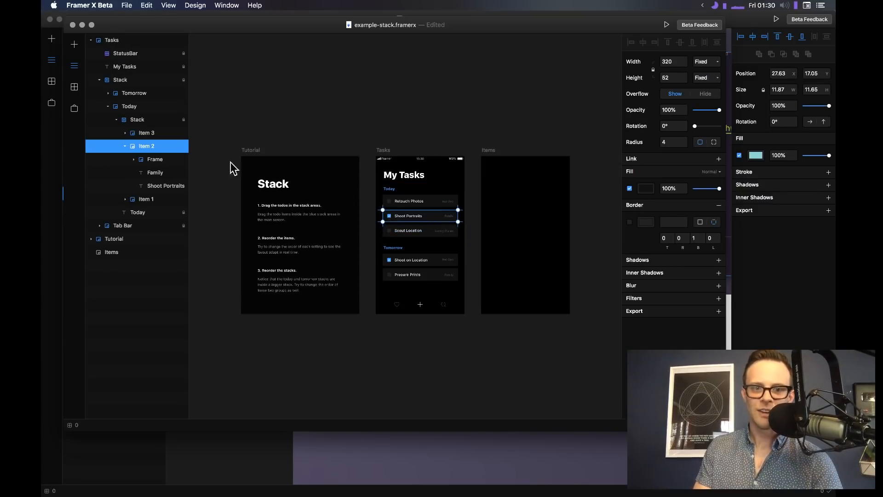
left_click(72, 25)
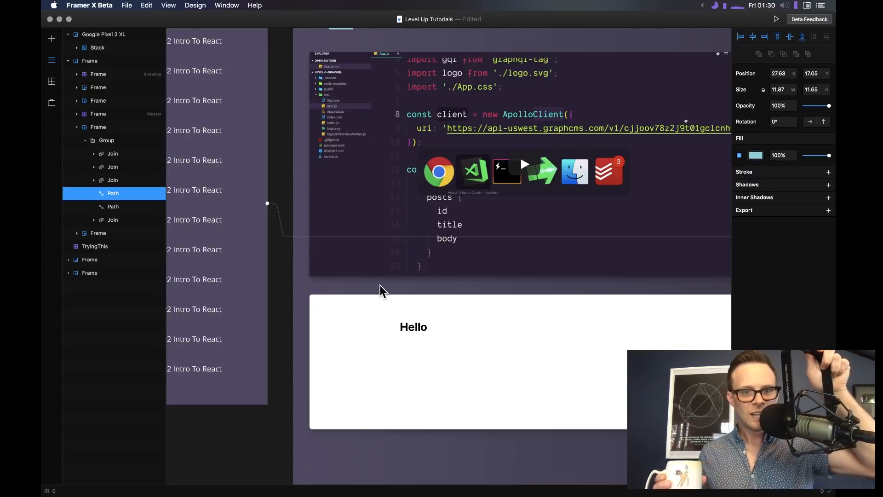
Switch to Chrome and go from the Level 2 React page to the Level Up Tutorials home page
key("super+Tab")
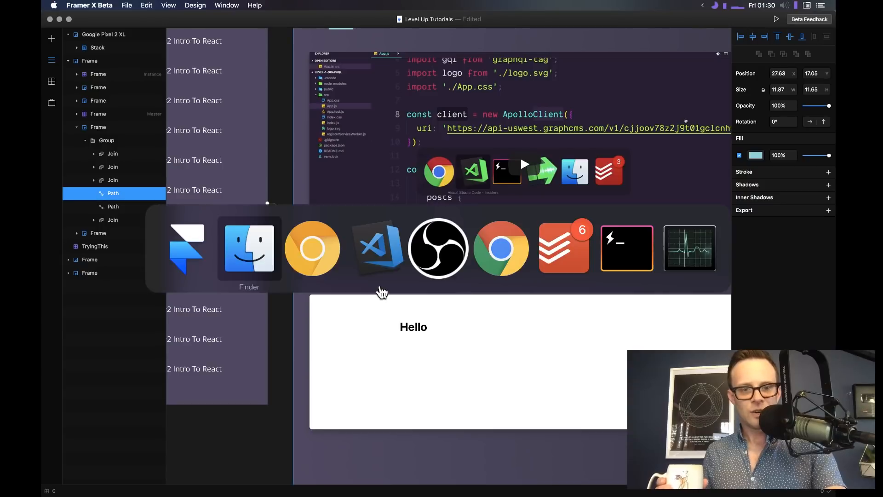
key("super+Tab")
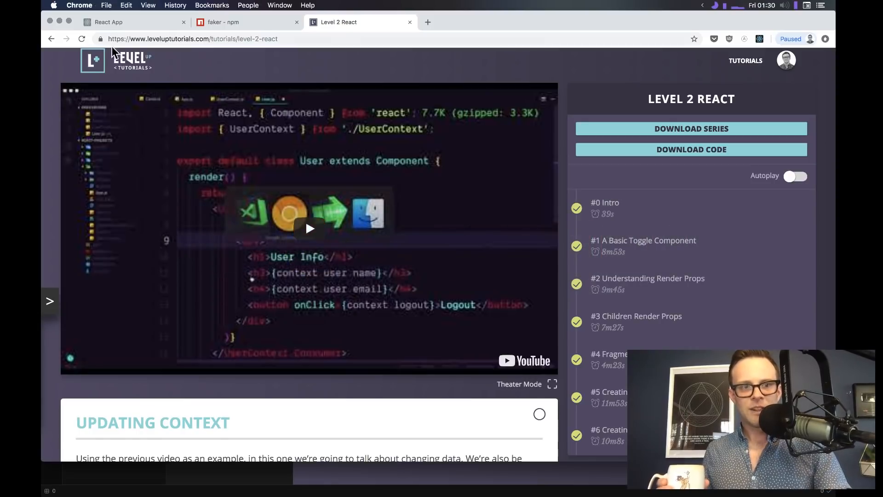
left_click(124, 70)
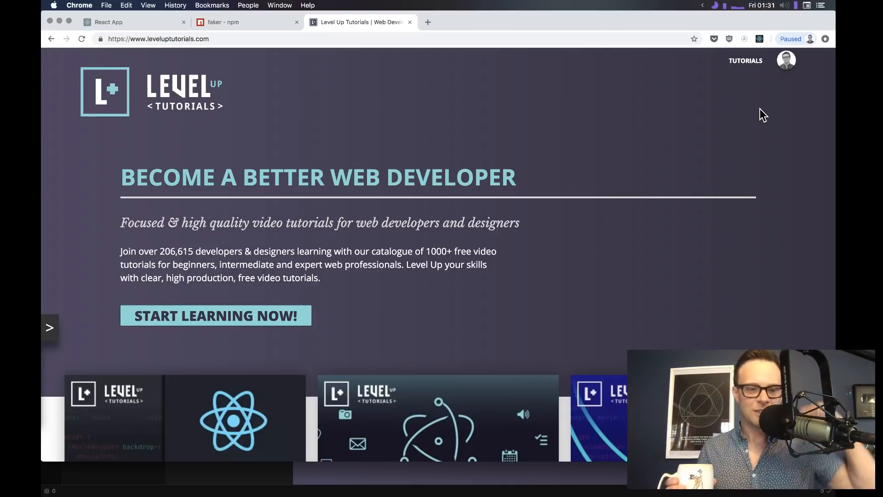
Look through the tutorial series cards on the Level Up Tutorials home page and return to its header
scroll(760, 109, "down", 7)
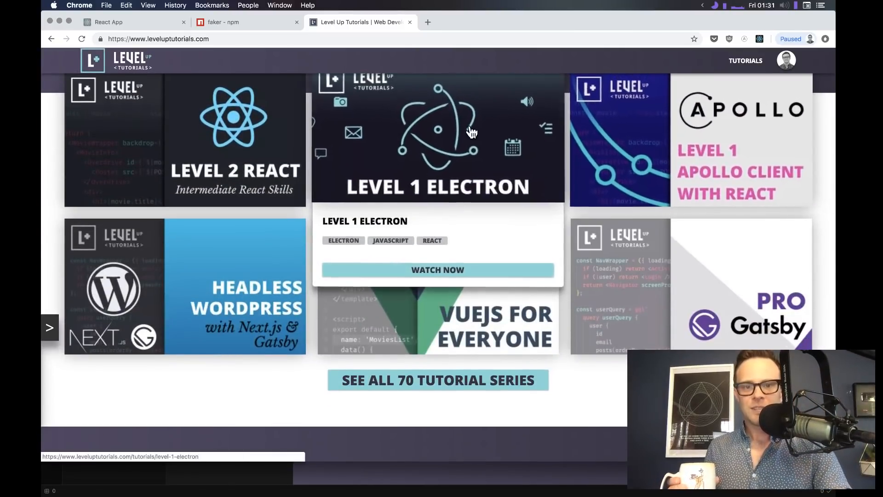
scroll(322, 184, "up", 2)
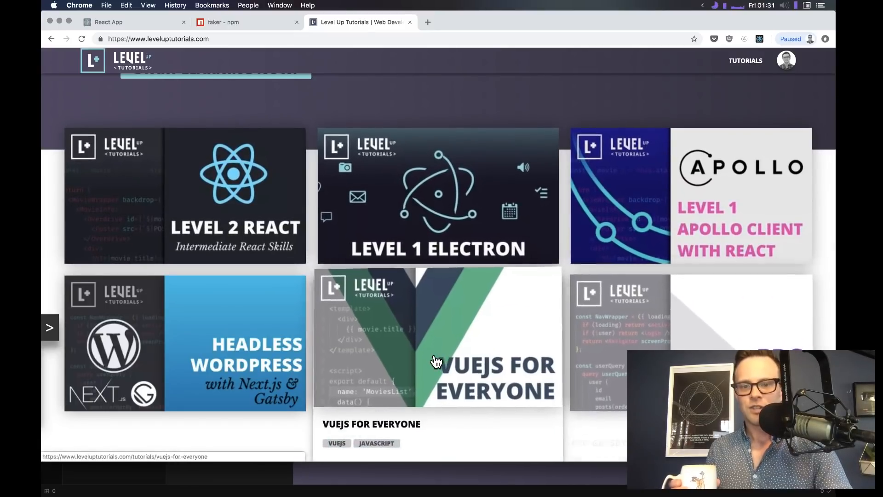
scroll(400, 354, "down", 2)
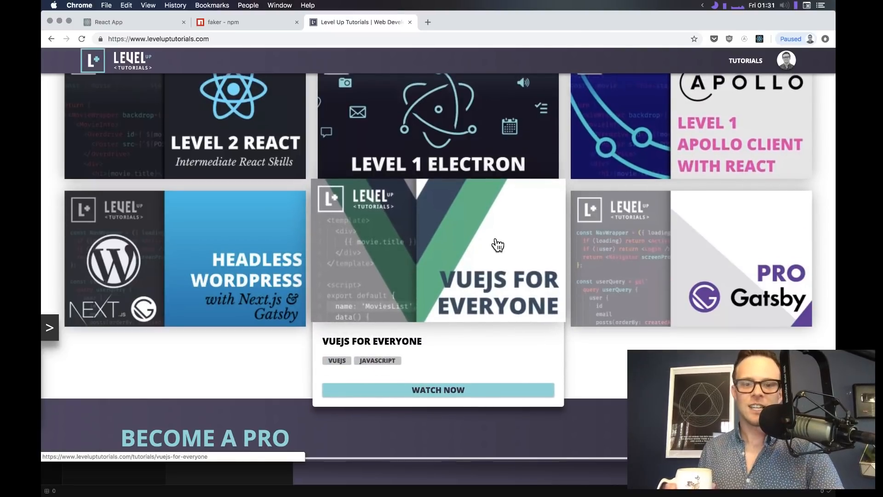
scroll(497, 245, "down", 5)
scroll(498, 245, "up", 5)
scroll(498, 245, "up", 7)
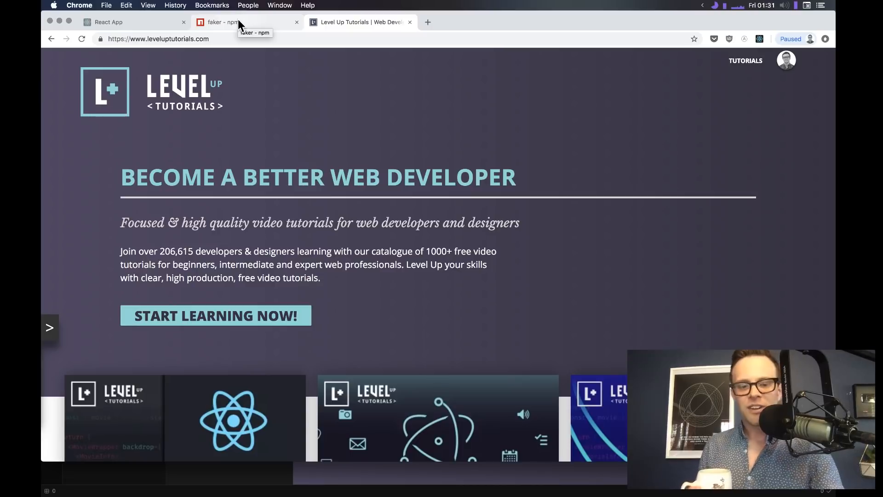
Switch to Framer X and select the vertical stack of Intro To React items in the playlist frame
key("super+Tab")
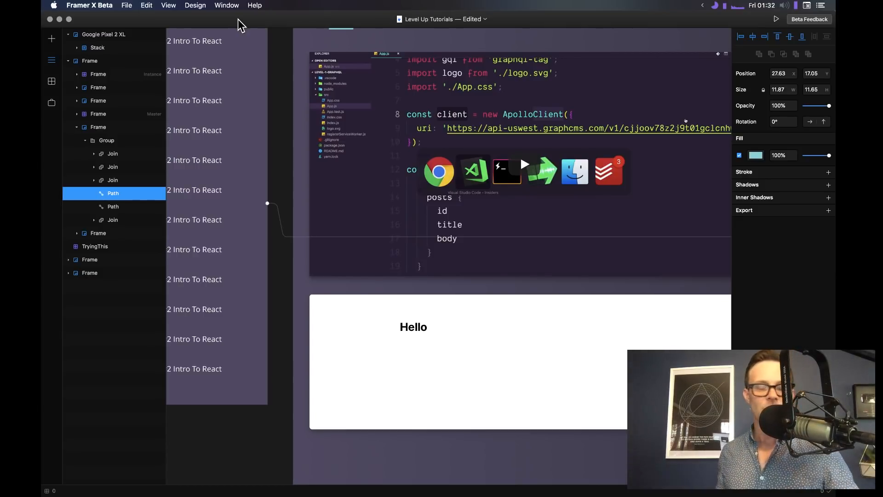
scroll(270, 142, "left", 5)
scroll(270, 142, "up", 2)
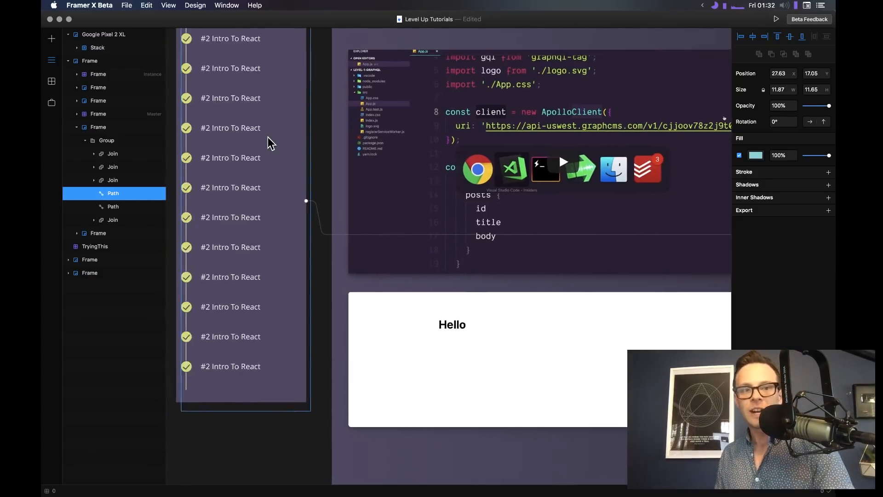
left_click(283, 141)
scroll(282, 142, "up", 1)
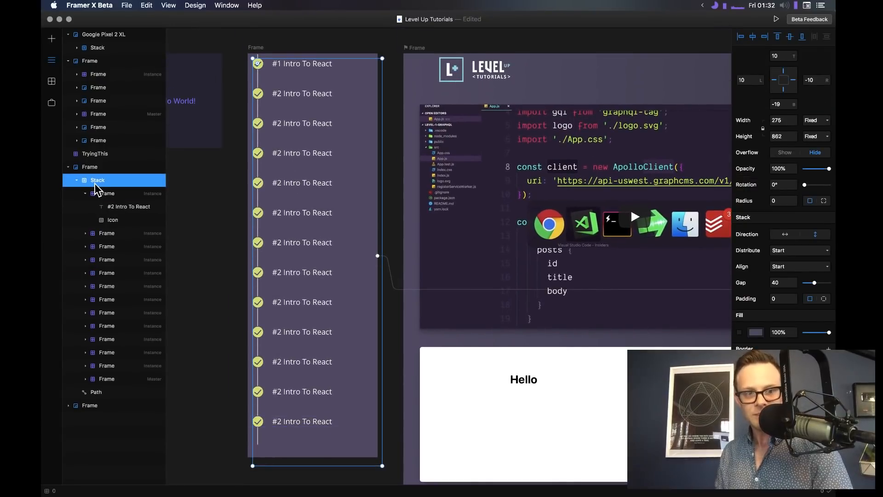
Inspect the playlist stack's component instances and the check icon inside the master row
left_click(102, 193)
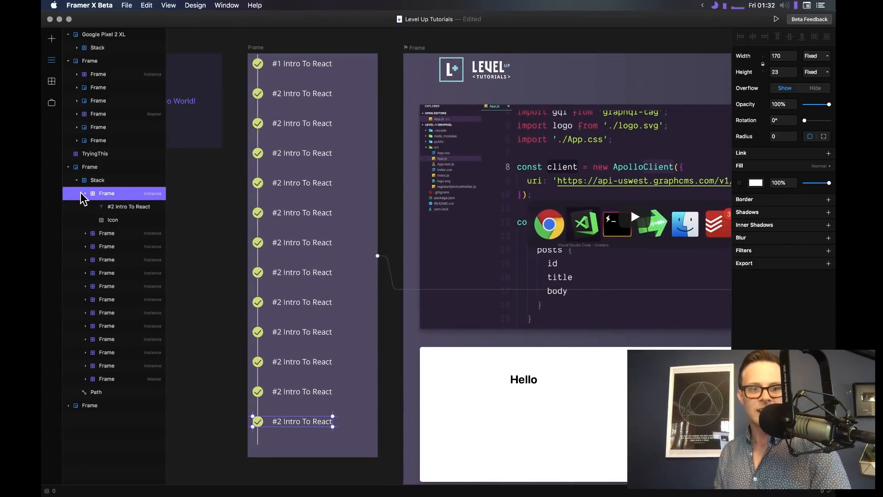
left_click(85, 193)
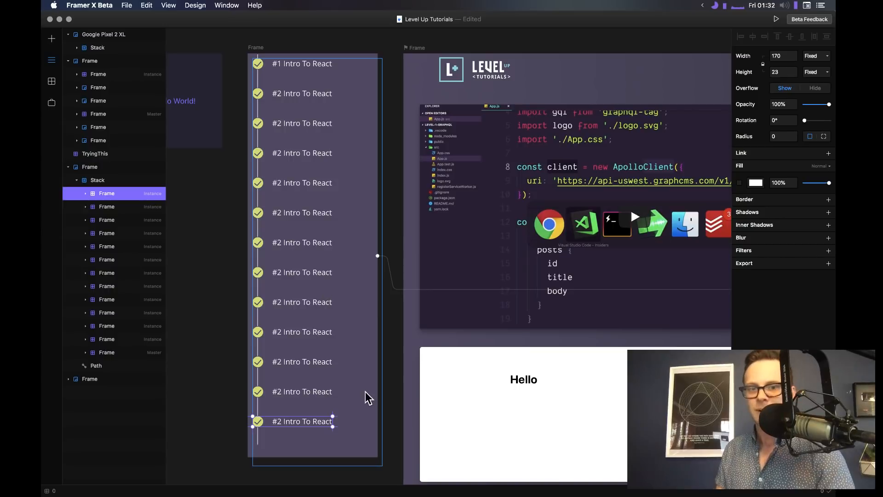
left_click(103, 339)
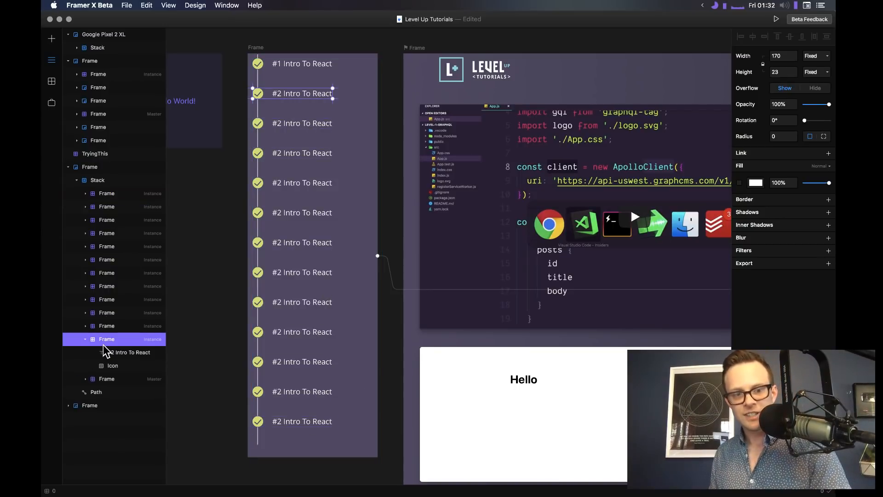
left_click(109, 378)
left_click(99, 406)
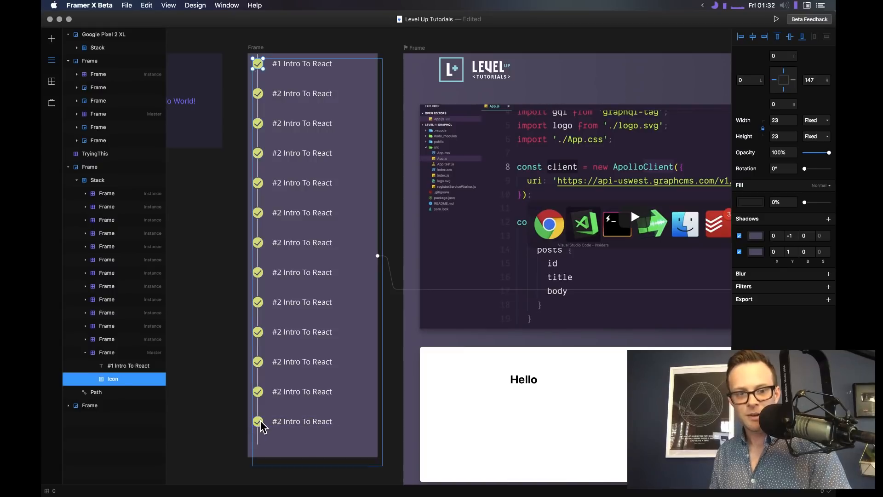
scroll(284, 165, "up", 1)
scroll(284, 166, "up", 5)
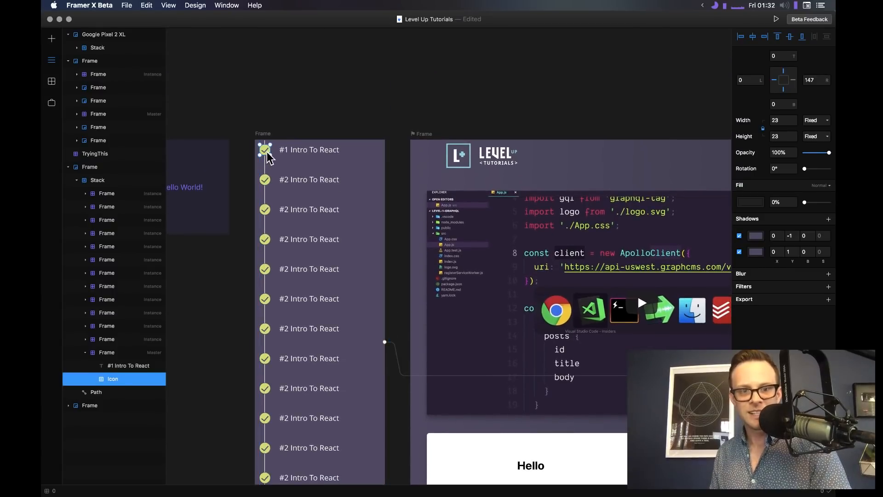
Open the master row's check icon into its vector paths and select the checkmark path
key("Escape")
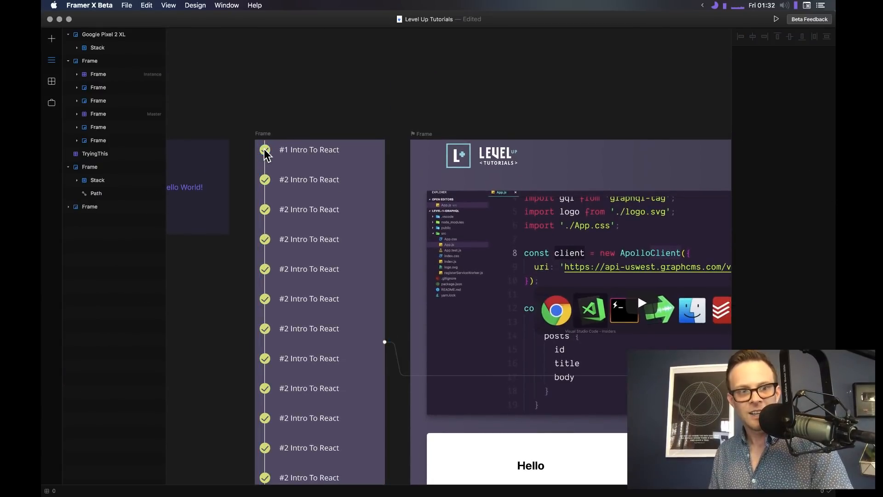
double_click(266, 155)
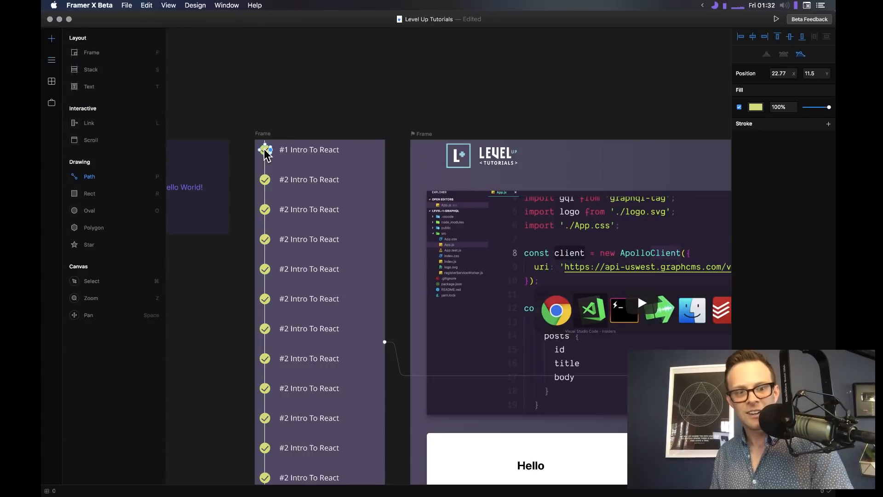
left_click(54, 61)
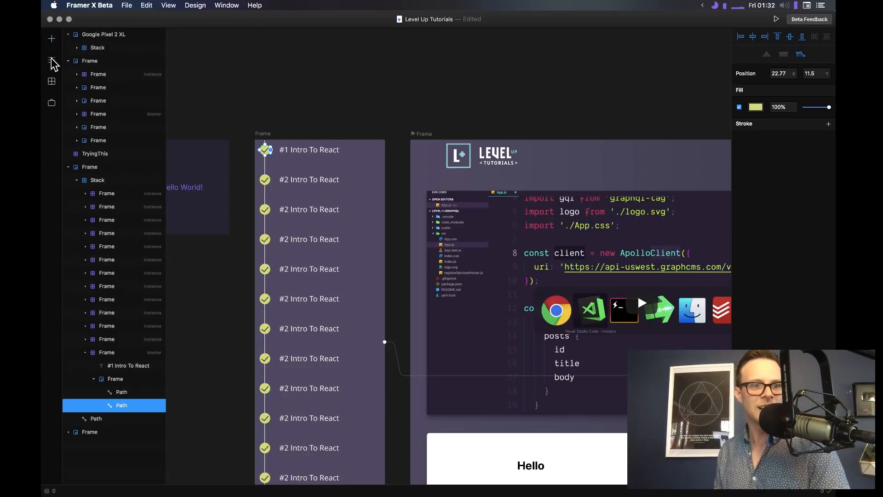
left_click(117, 396)
scroll(187, 333, "up", 5)
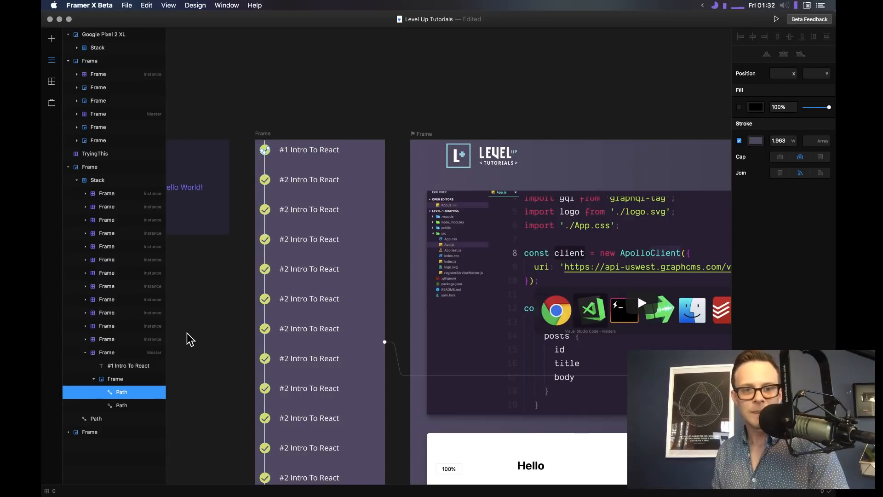
scroll(332, 300, "up", 5)
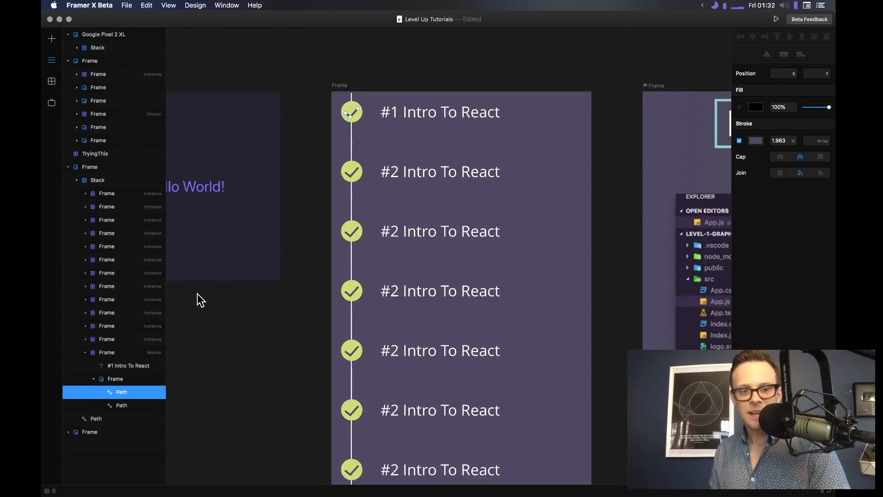
Toggle the master checkmark path's stroke off and back on
left_click(126, 381)
left_click(127, 392)
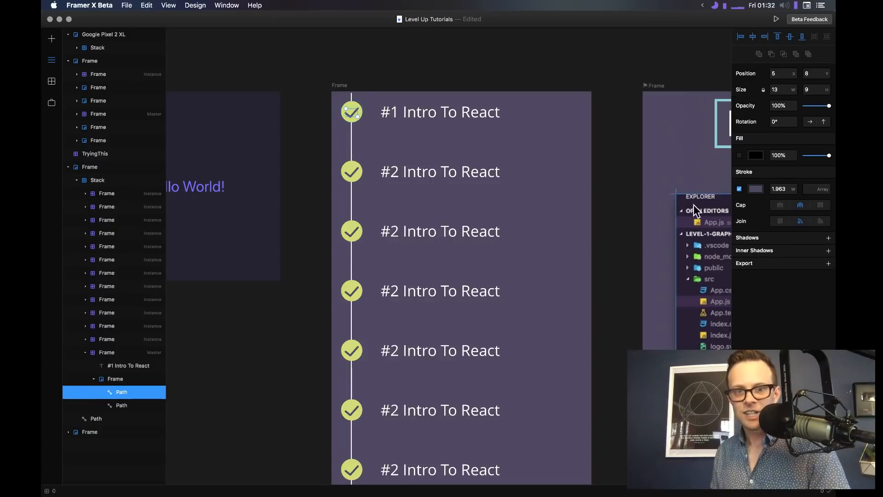
left_click(739, 189)
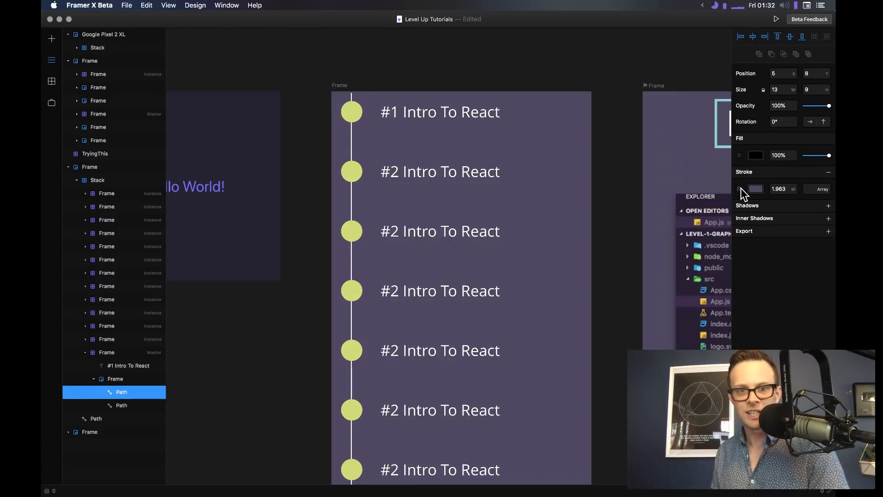
left_click(739, 188)
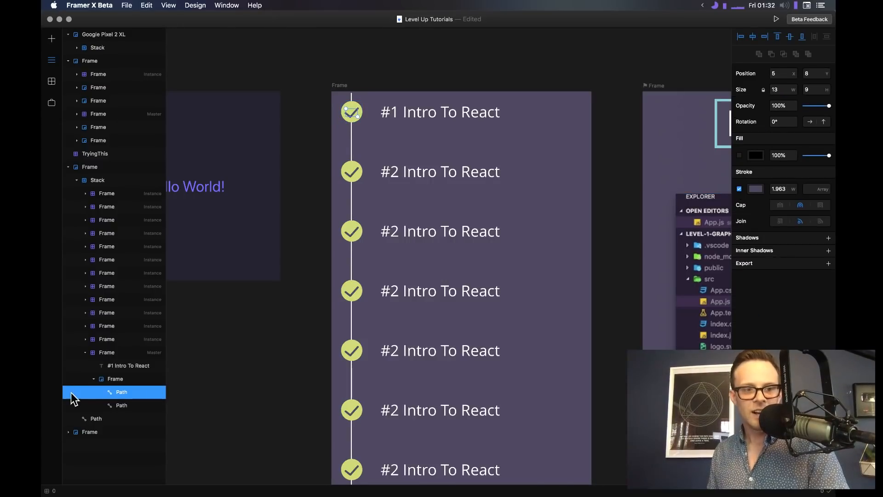
Select the playlist frame and collapse its layer tree
left_click(94, 180)
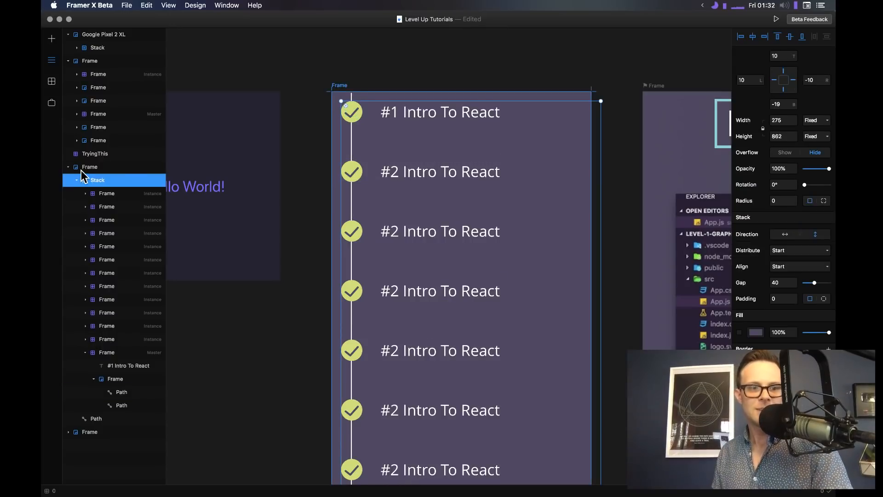
left_click(96, 168)
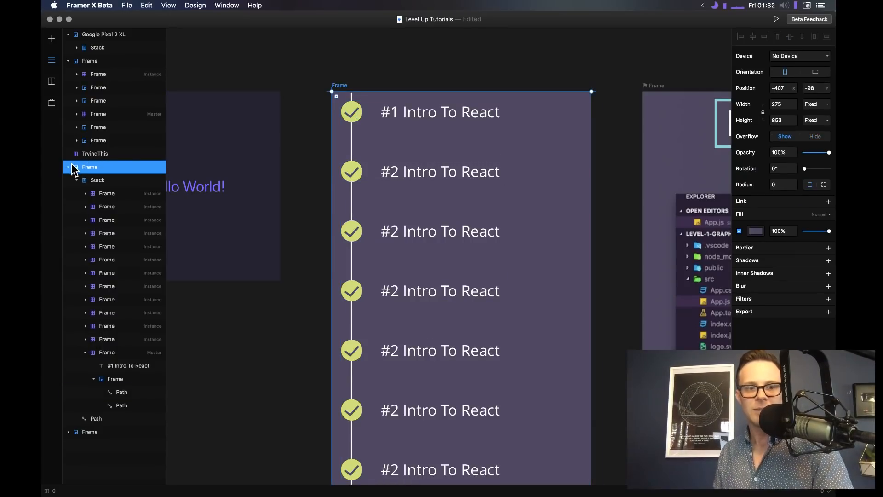
left_click(68, 167)
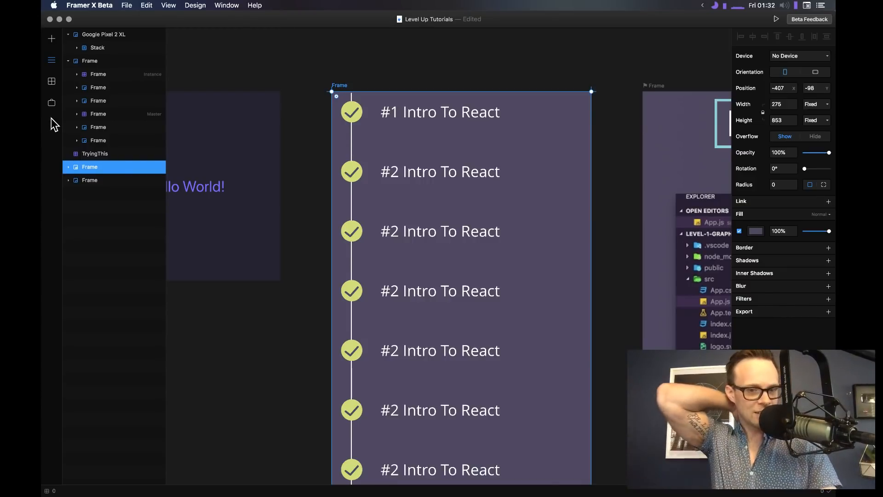
Show the project's component library and open the New Component form with its from Design and from Code options
left_click(52, 86)
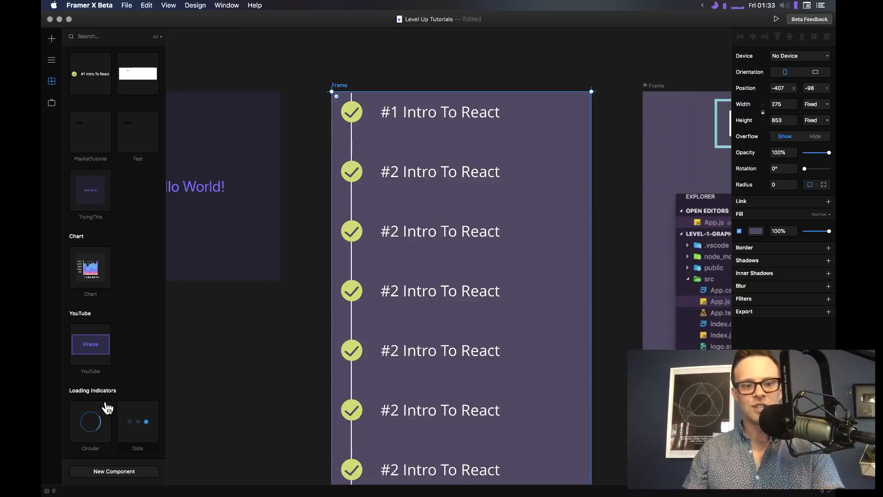
left_click(106, 471)
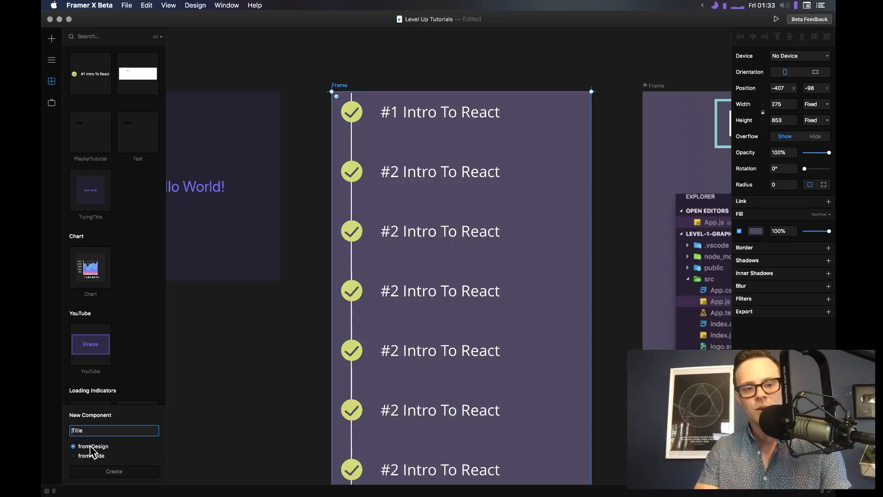
left_click(322, 286)
scroll(245, 252, "right", 5)
scroll(432, 287, "up", 5)
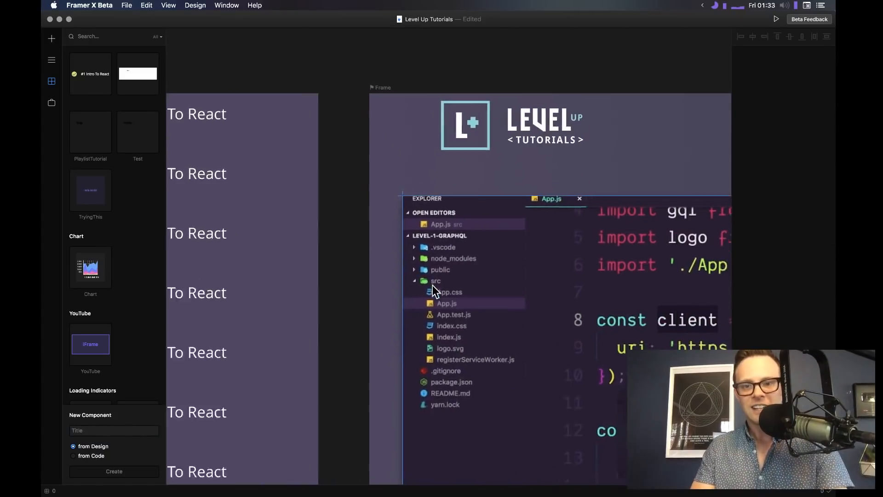
left_click(433, 289)
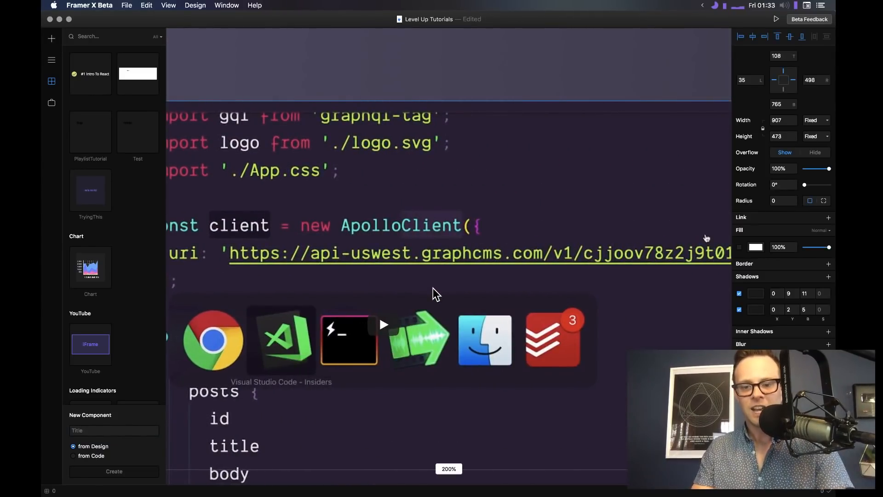
left_click(343, 61)
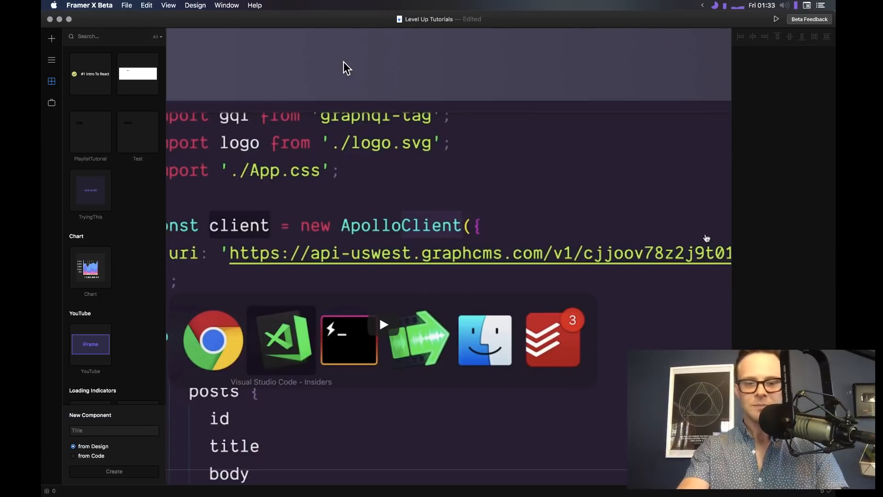
Select the grey icon stack at the bottom of the Google Pixel 2 XL frame
scroll(293, 118, "down", 5)
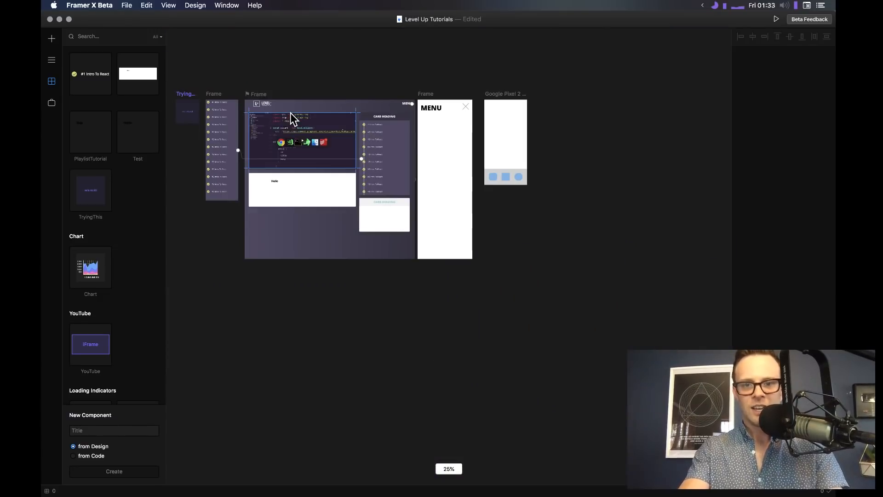
scroll(293, 118, "up", 2)
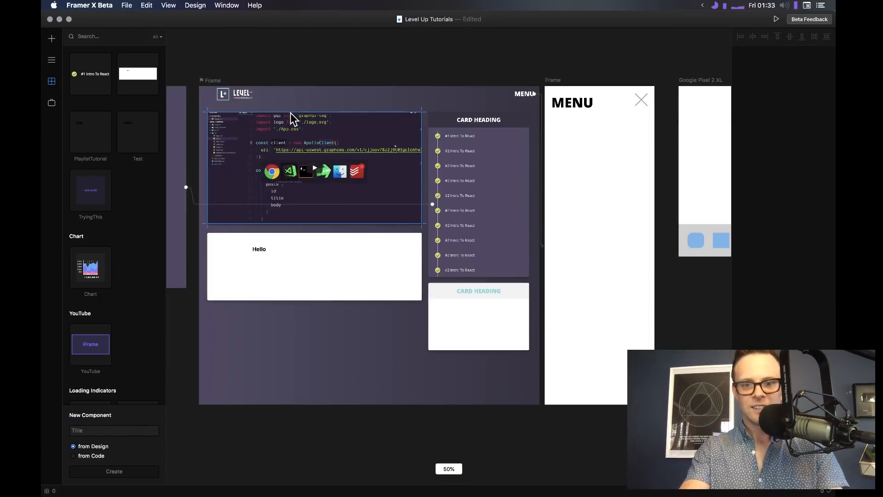
left_click(489, 345)
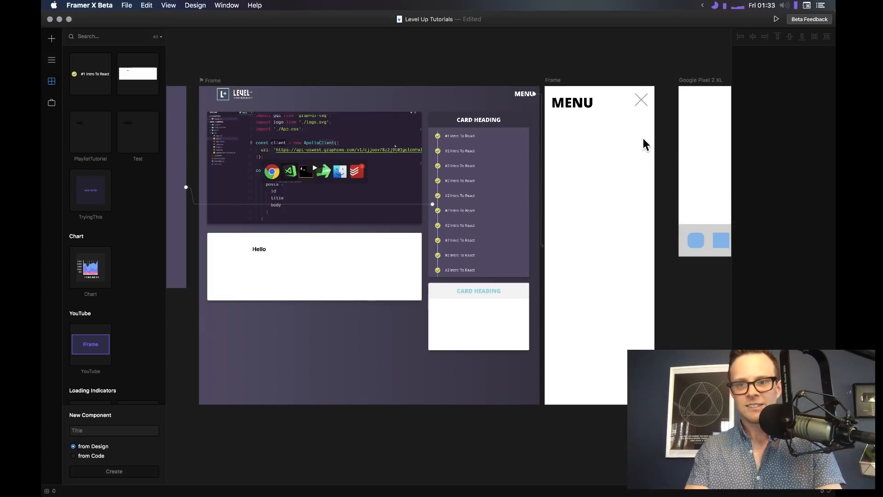
scroll(664, 185, "right", 3)
left_click(593, 234)
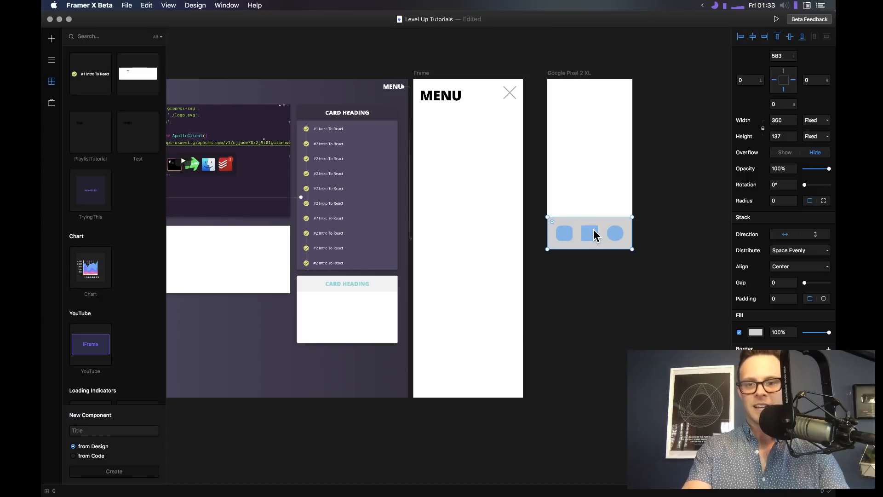
Look at the icon stack's context options, including Create Design Component, and dismiss them along with the New Component form
right_click(575, 229)
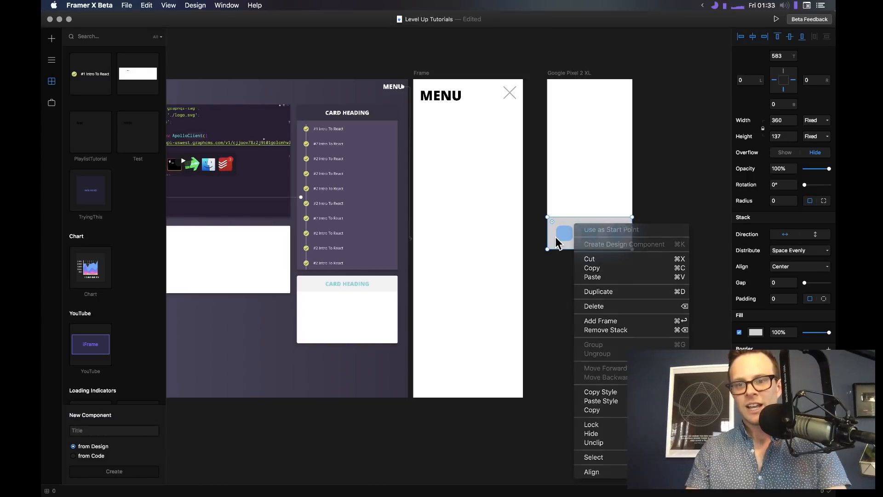
left_click(556, 236)
left_click(119, 83)
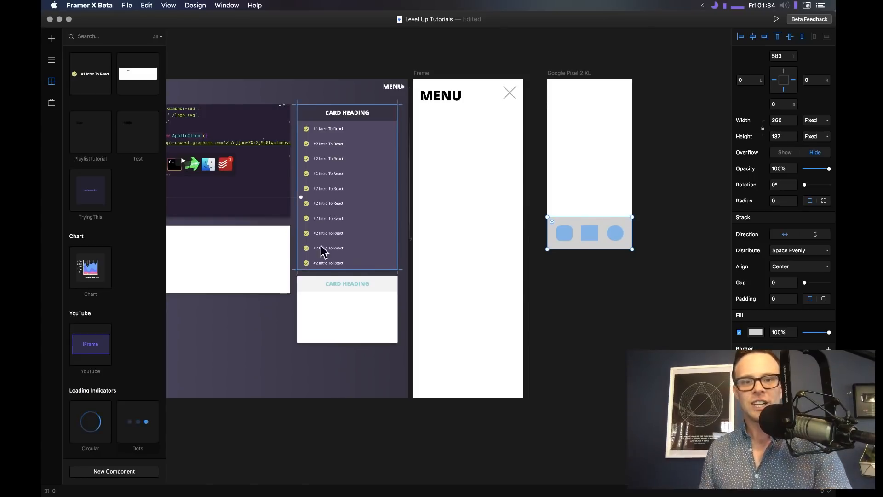
scroll(244, 170, "left", 5)
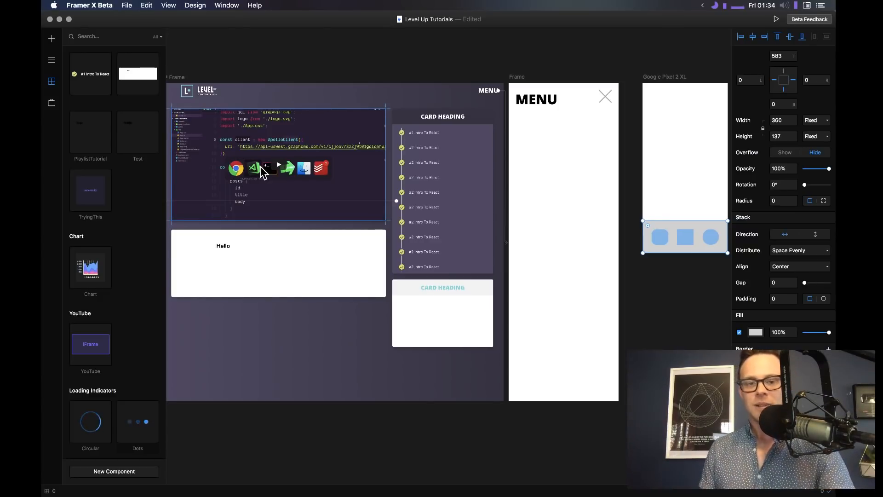
Switch to Chrome and look over the tutorial cards and the account menu on the Level Up Tutorials homepage
key("super+Tab")
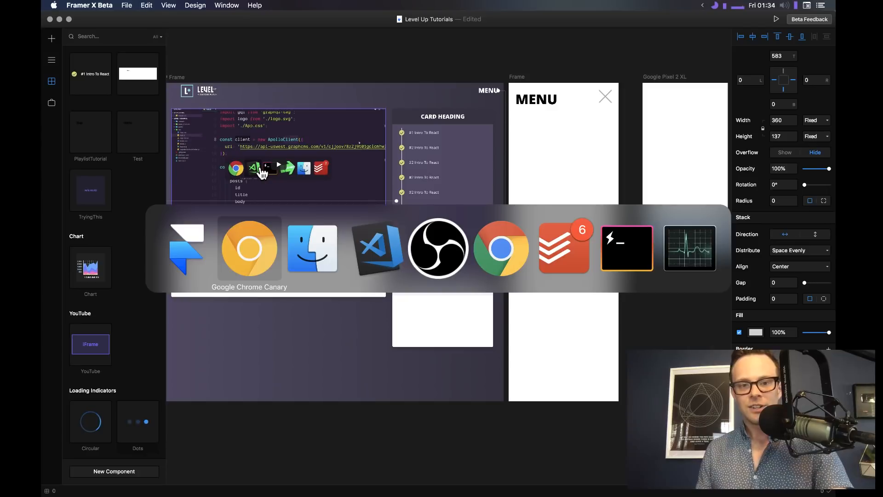
scroll(253, 316, "down", 5)
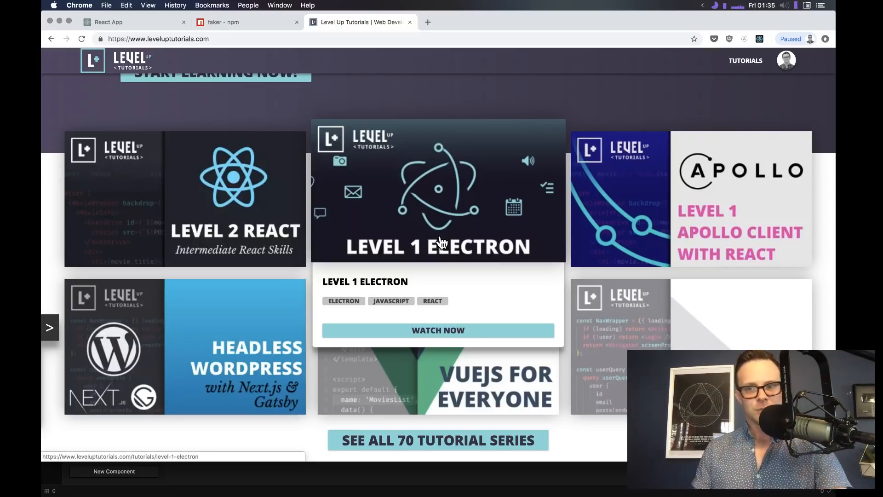
left_click(784, 65)
left_click(784, 65)
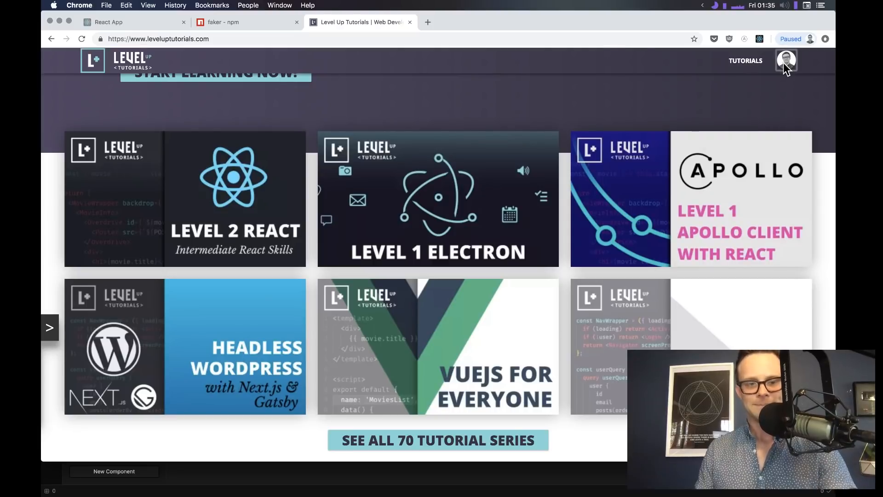
Switch back to Framer X, open the package store and look over its featured and trending packages
key("super+Tab")
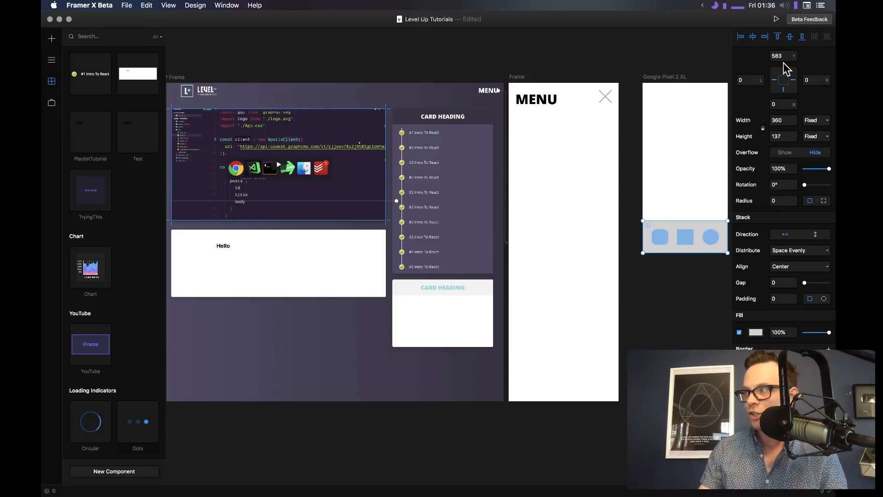
left_click(51, 104)
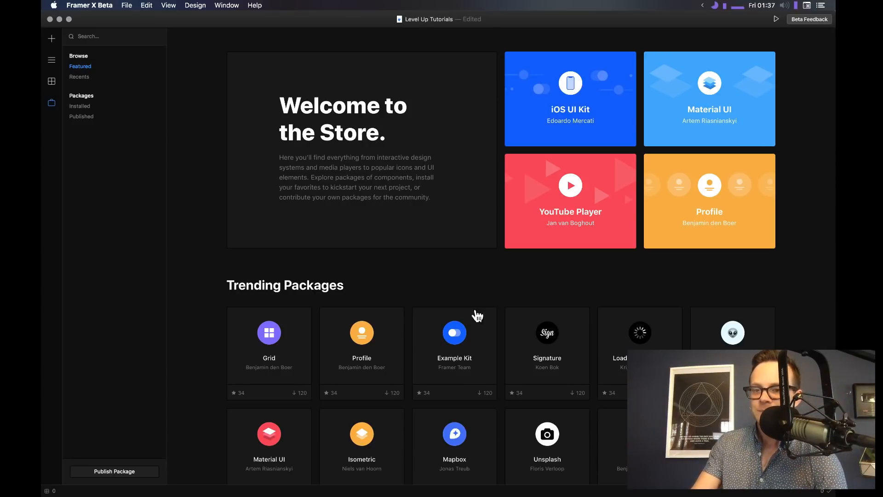
scroll(487, 289, "down", 4)
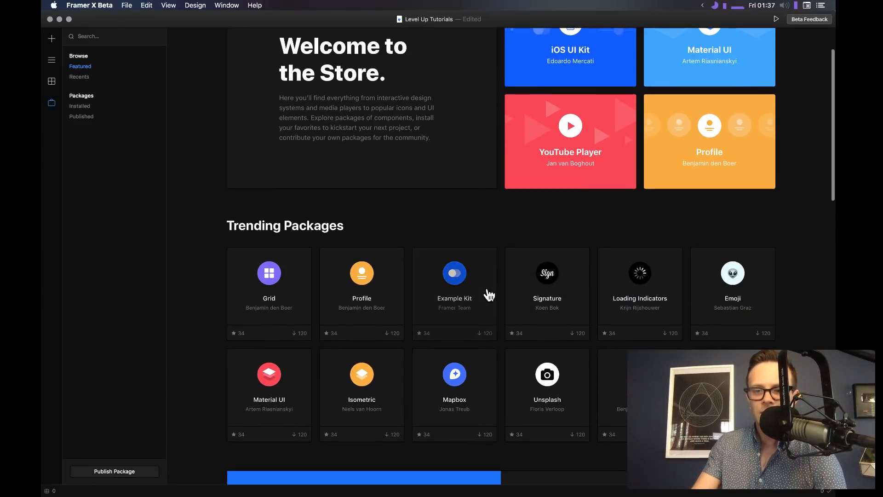
scroll(488, 294, "up", 5)
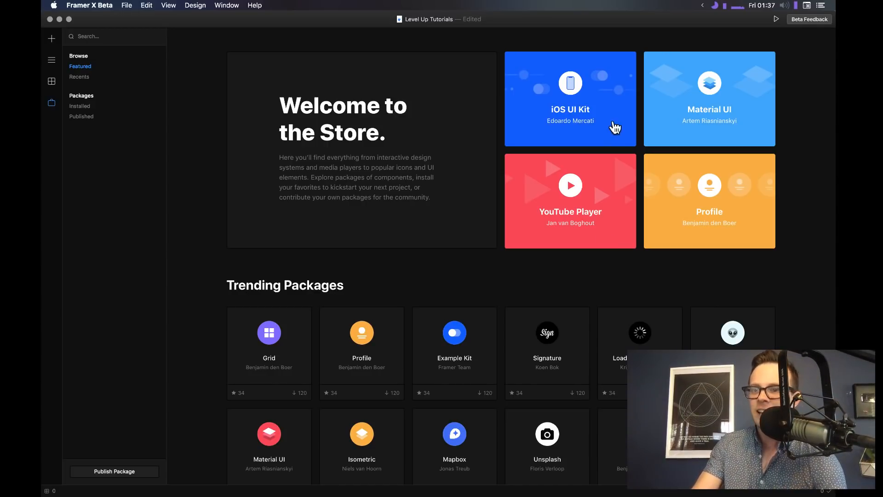
View the Material UI and iOS UI Kit package pages in the store, returning to the featured page after each
left_click(657, 90)
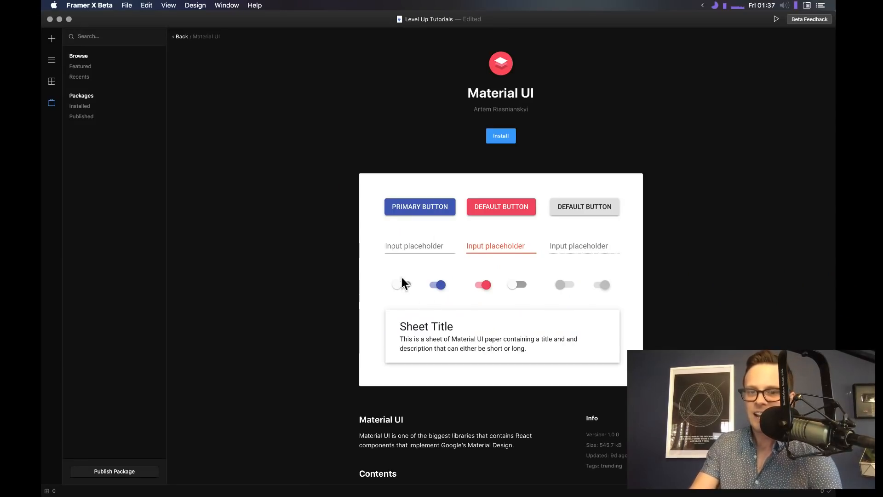
scroll(504, 220, "down", 5)
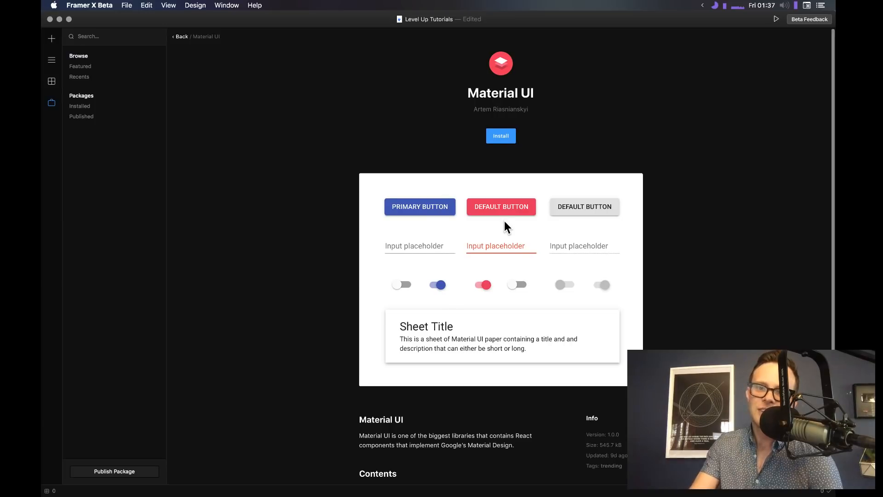
scroll(473, 177, "up", 5)
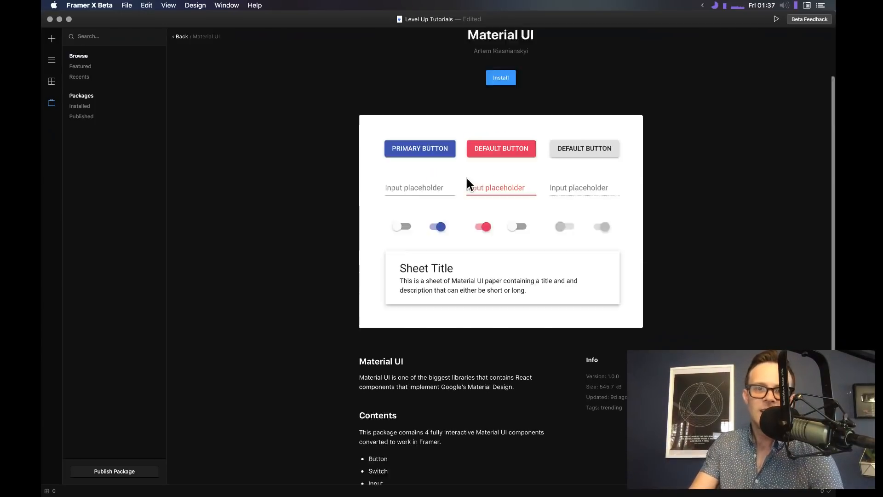
left_click(183, 36)
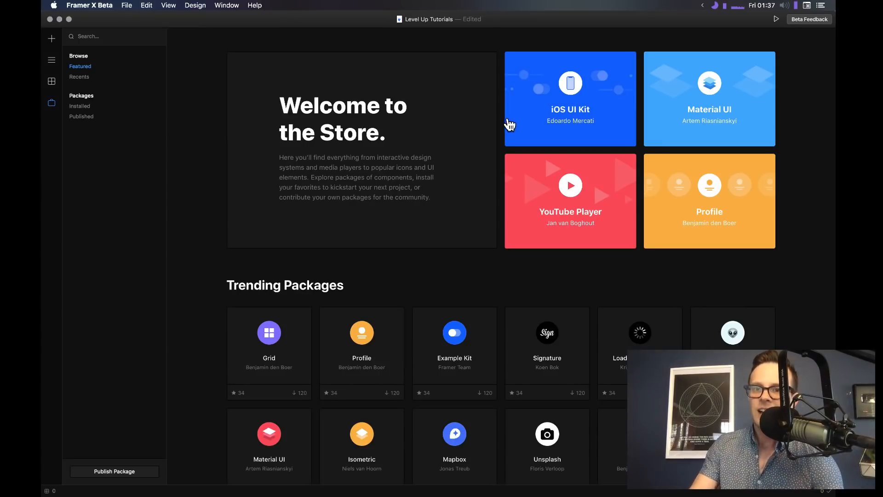
left_click(573, 106)
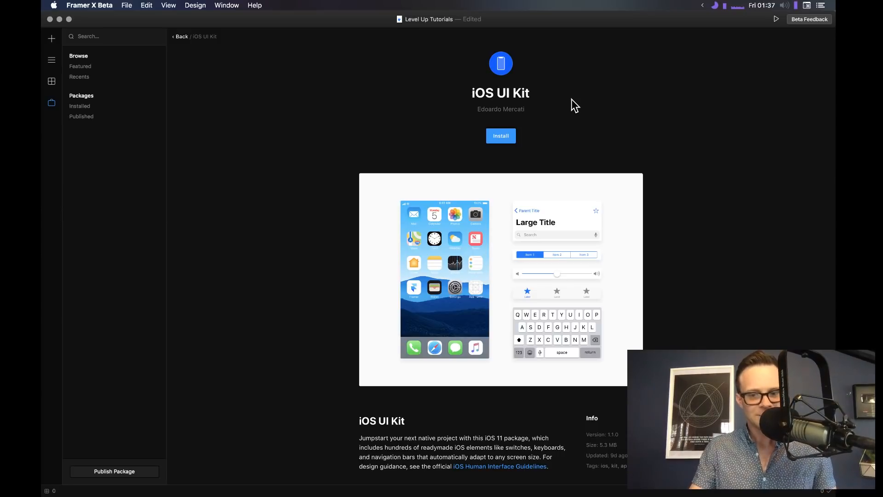
left_click(181, 37)
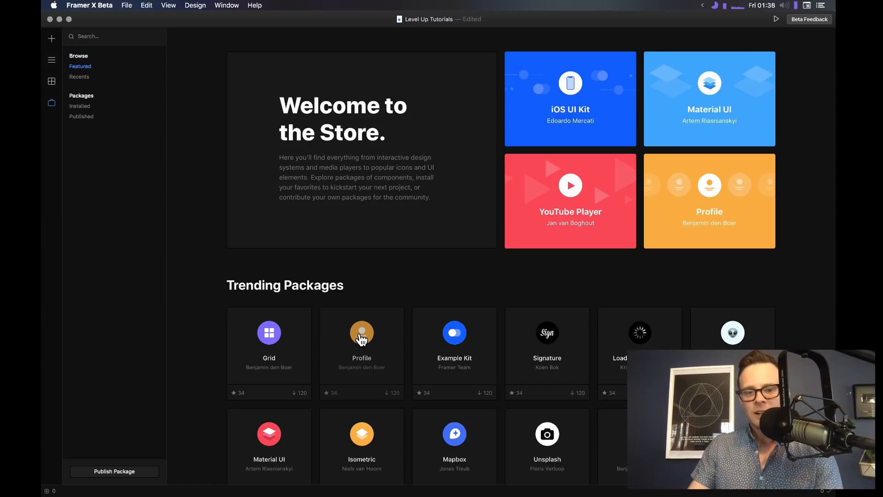
Browse the store down to the popular media players, view the SoundCloud Player package page and return to the featured page
scroll(362, 339, "down", 3)
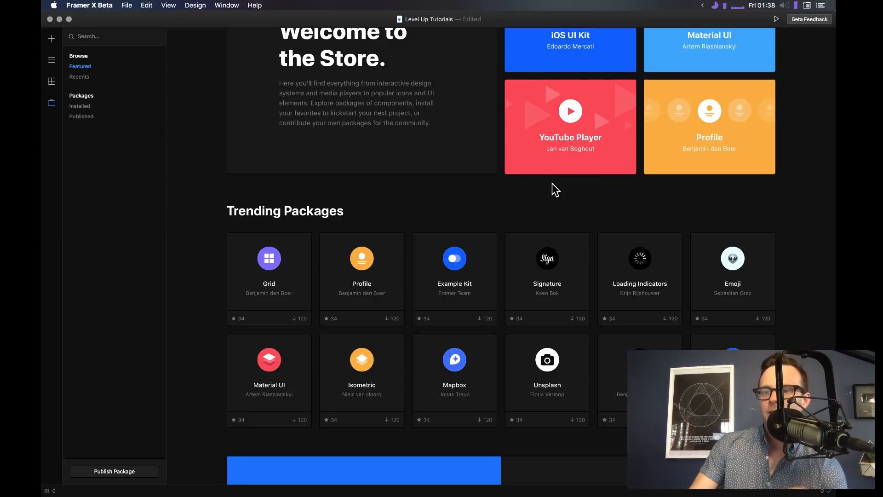
scroll(552, 183, "down", 5)
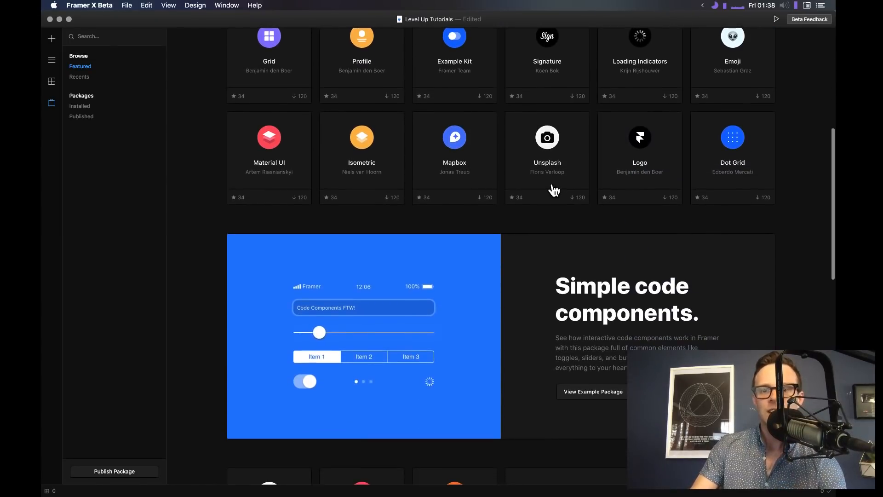
scroll(558, 188, "down", 7)
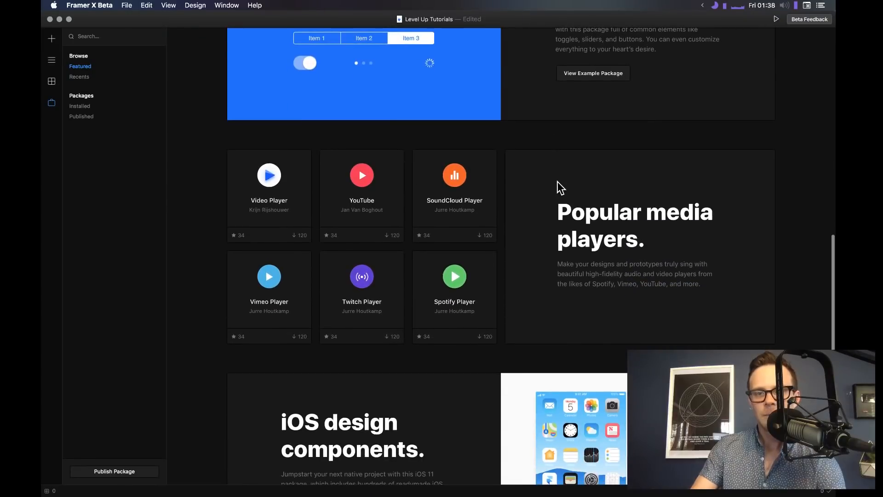
left_click(457, 174)
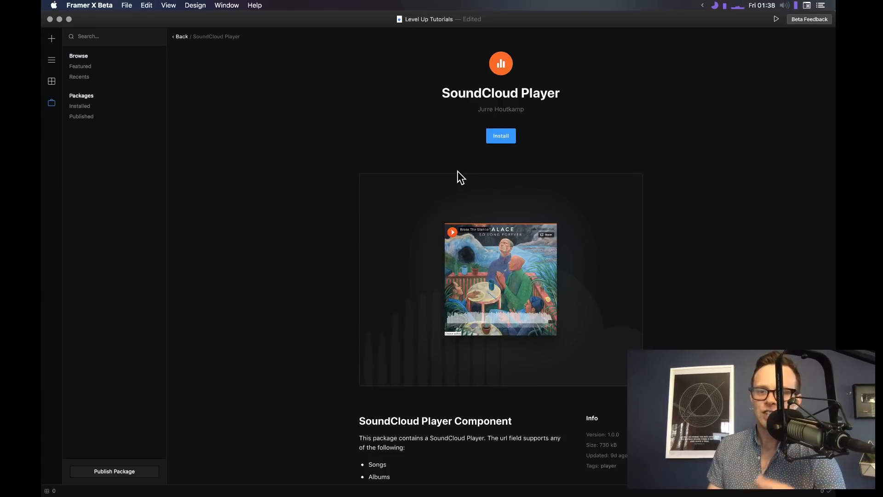
scroll(457, 172, "down", 2)
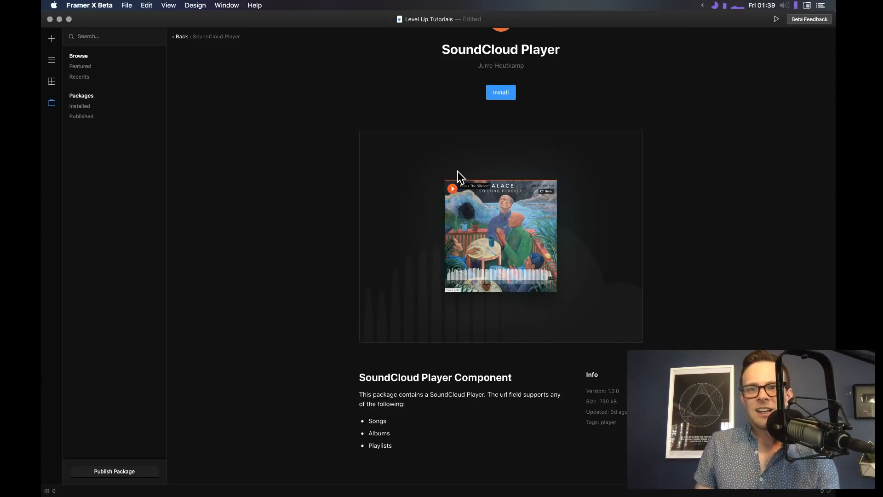
scroll(457, 171, "up", 2)
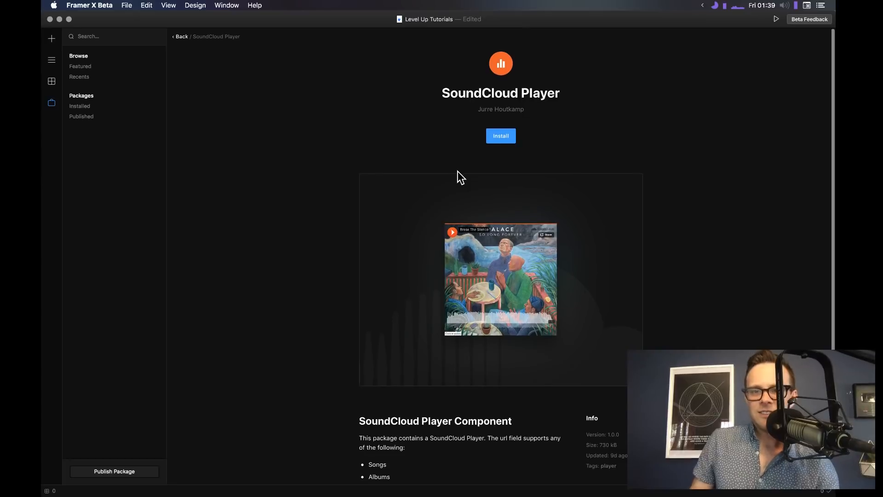
left_click(178, 40)
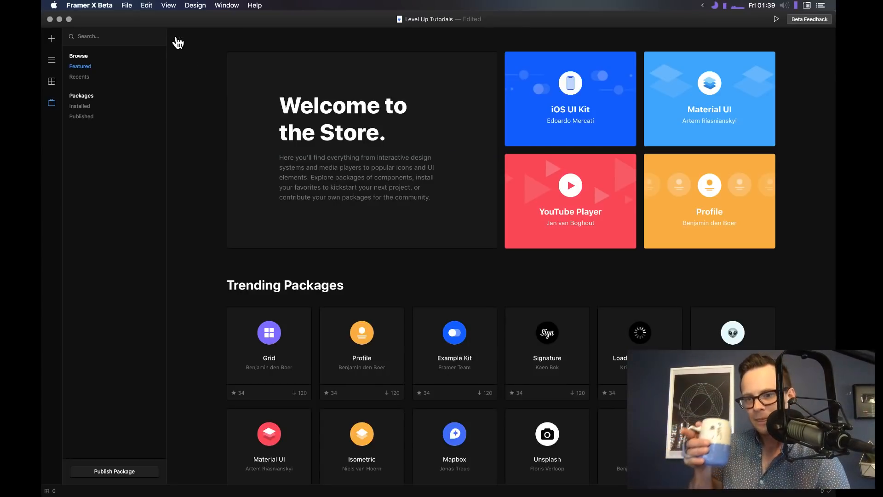
View the Spotify Player package page in the store and return to the design canvas with the layer tree shown
scroll(321, 132, "down", 15)
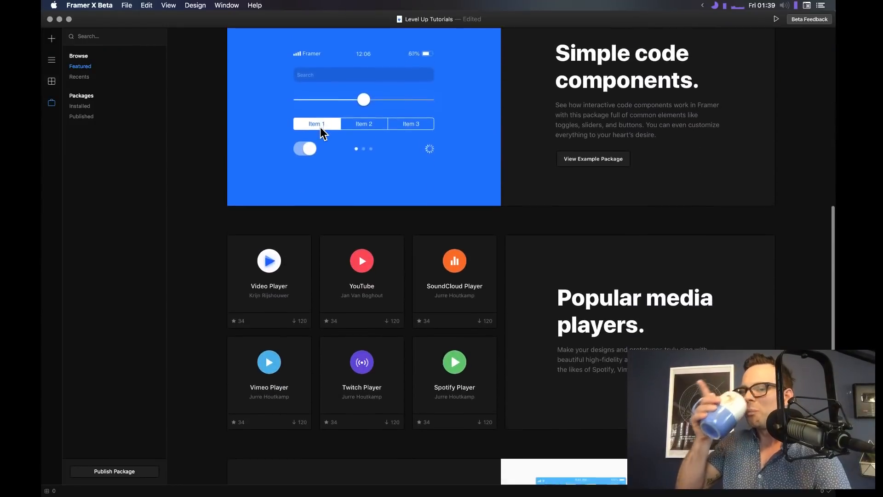
scroll(320, 130, "down", 4)
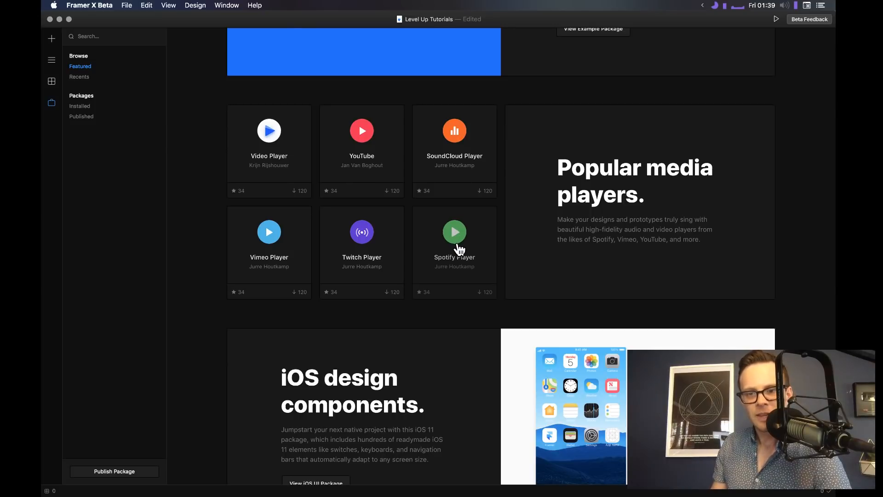
left_click(457, 245)
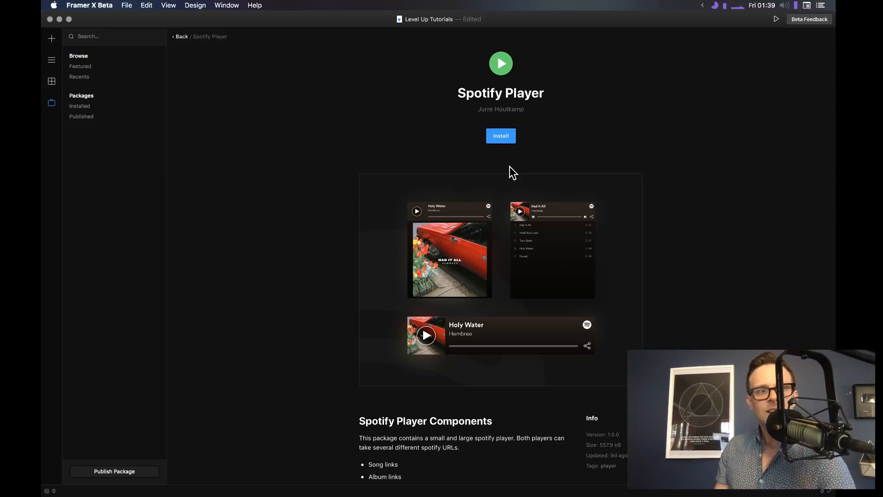
left_click(83, 69)
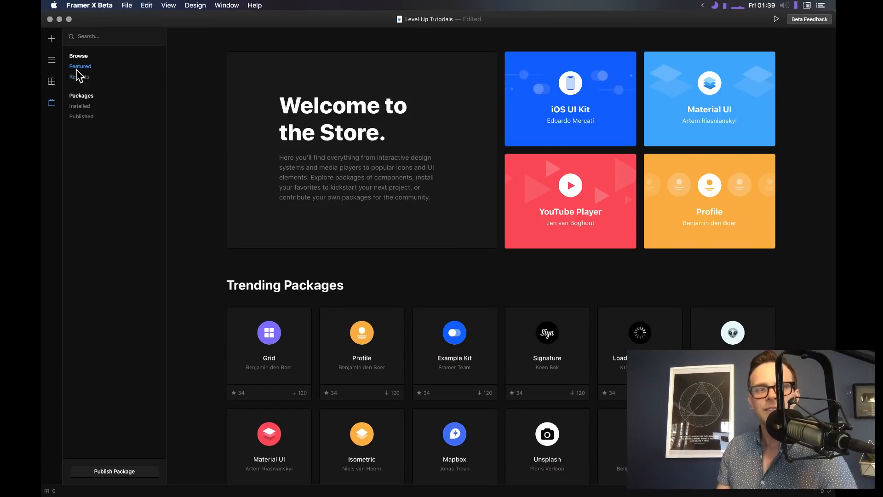
left_click(56, 56)
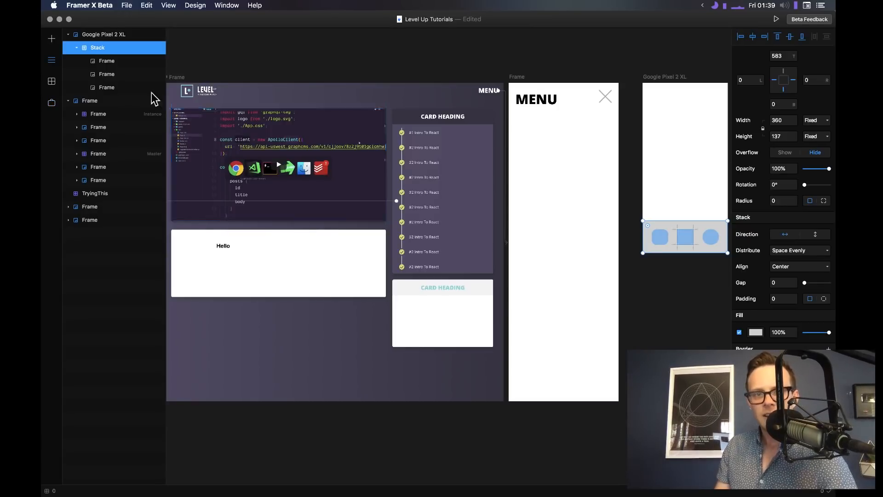
scroll(324, 177, "left", 3)
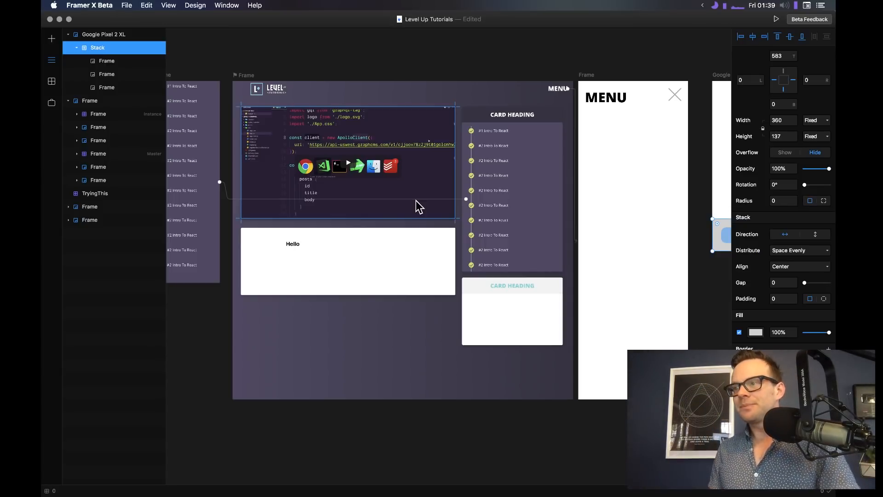
key("super+Tab")
key("super+Tab")
key("super+Tab")
key("super+Tab")
key("super+Tab")
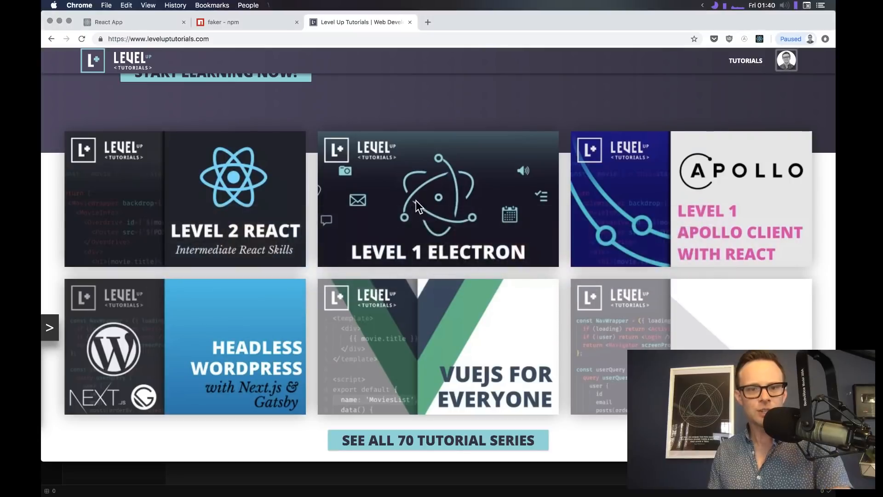
scroll(314, 144, "up", 3)
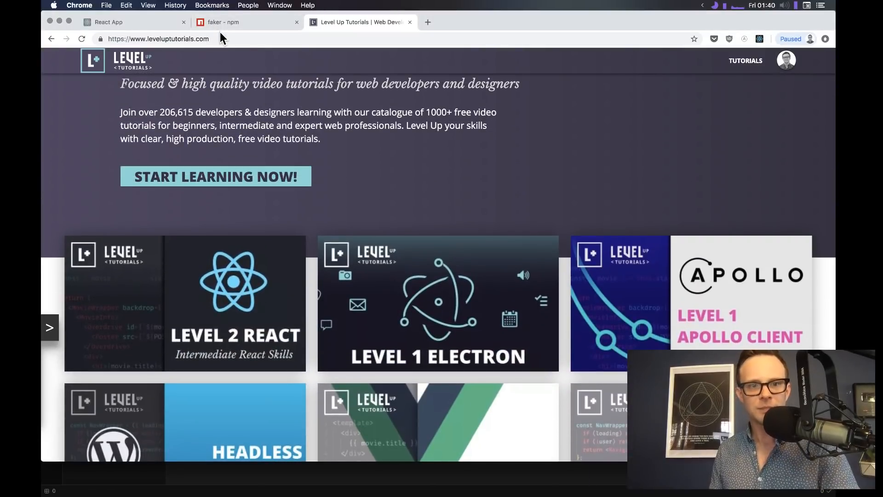
left_click(228, 43)
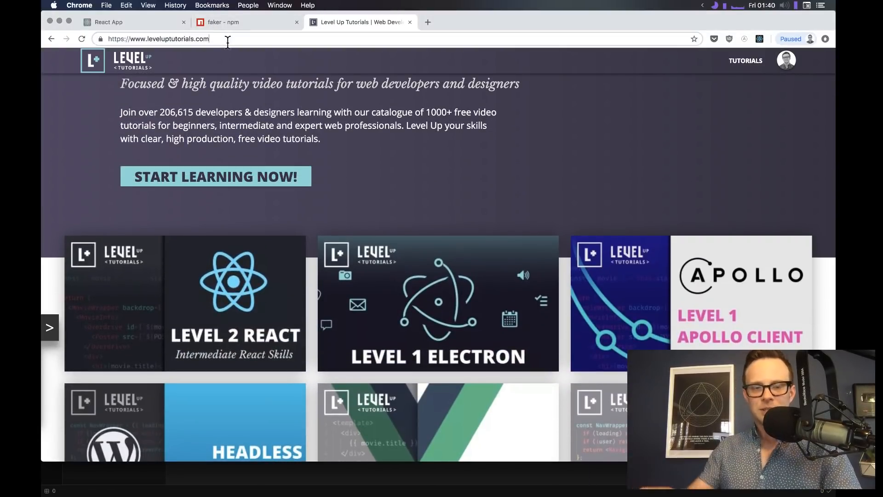
type("/pro")
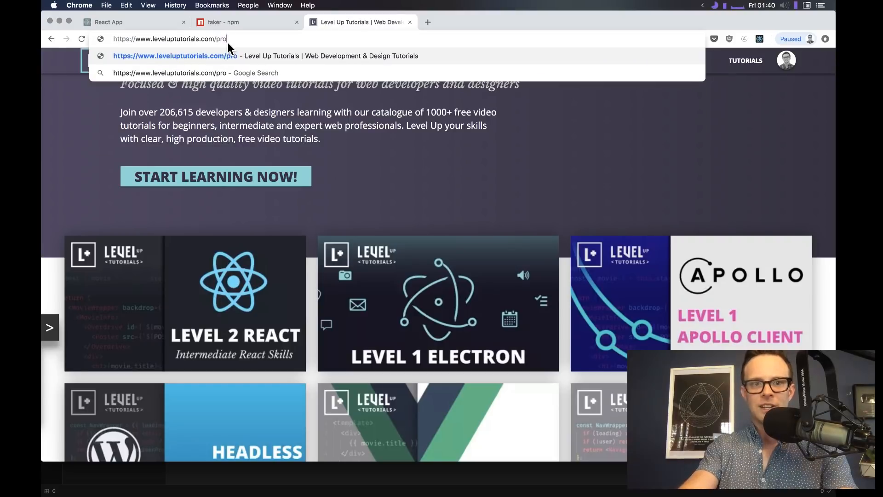
key("Return")
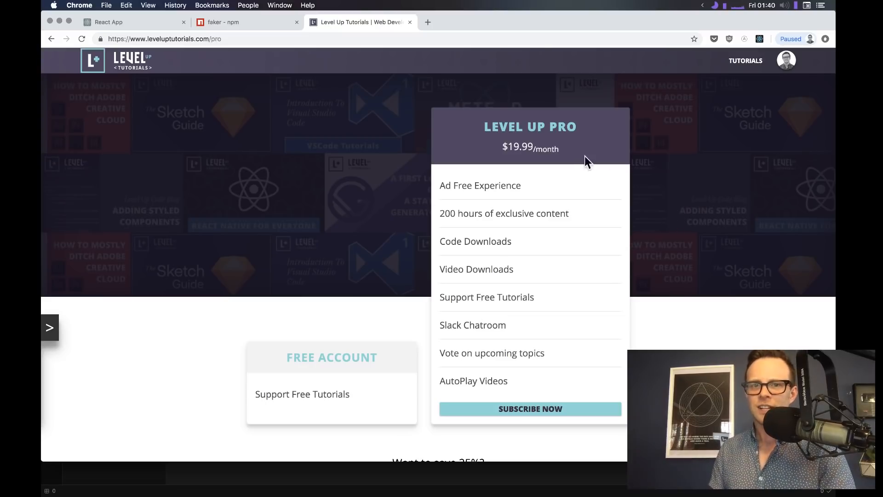
Log out of the Level Up Tutorials account and look over the homepage as a logged-out visitor
left_click(784, 61)
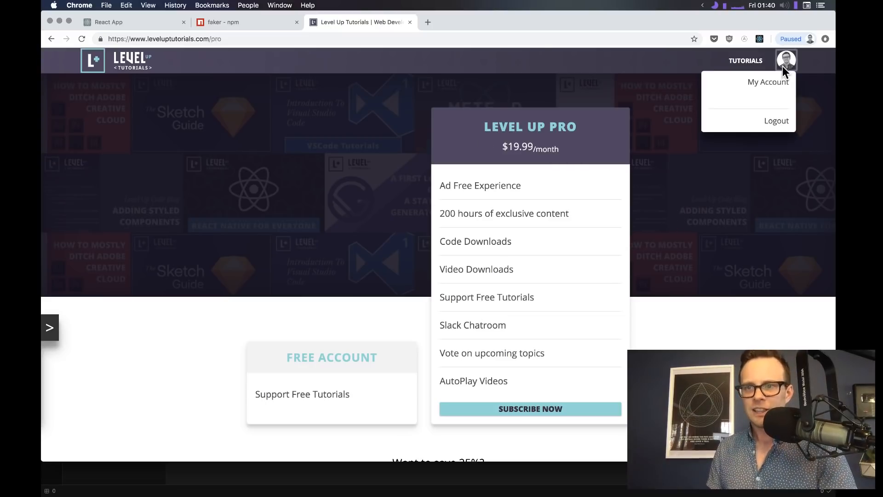
left_click(771, 118)
scroll(473, 191, "down", 5)
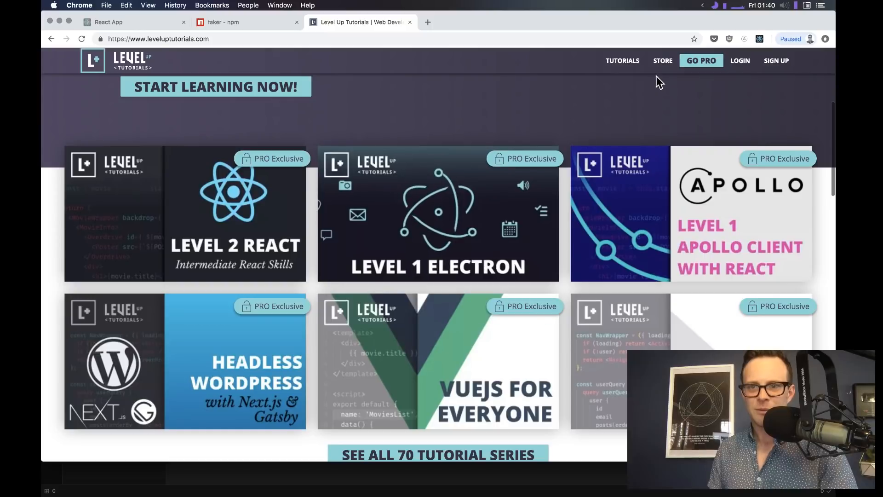
Open the Tutorials page of the site and look through the series marked PRO Exclusive
left_click(617, 62)
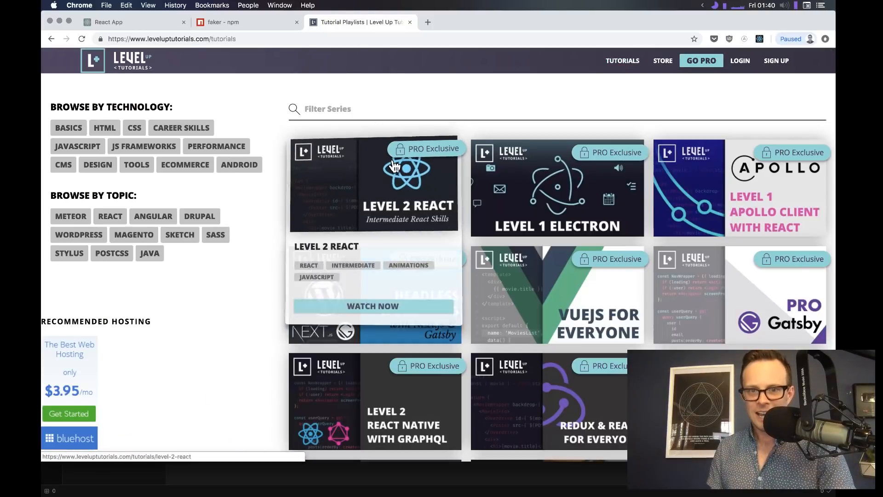
mouse_move(590, 195)
scroll(590, 195, "down", 3)
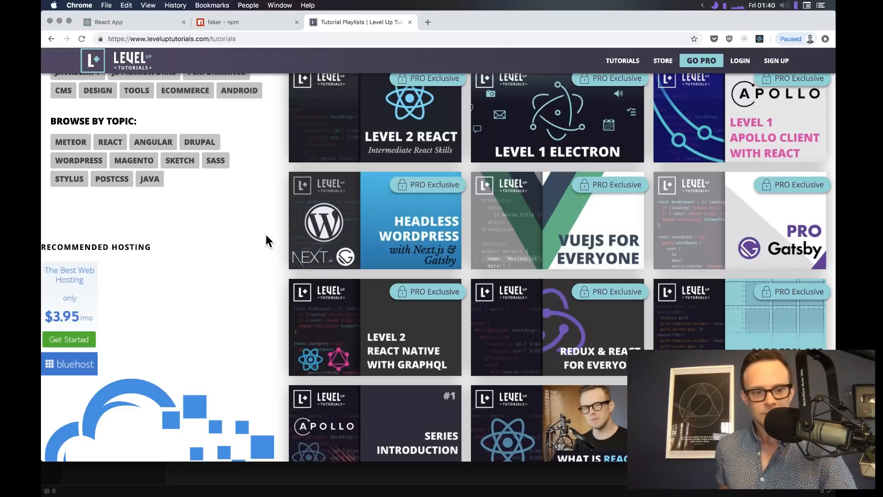
Open the Level 2 React series page and look through its full lesson list and the intro video area
scroll(266, 234, "up", 3)
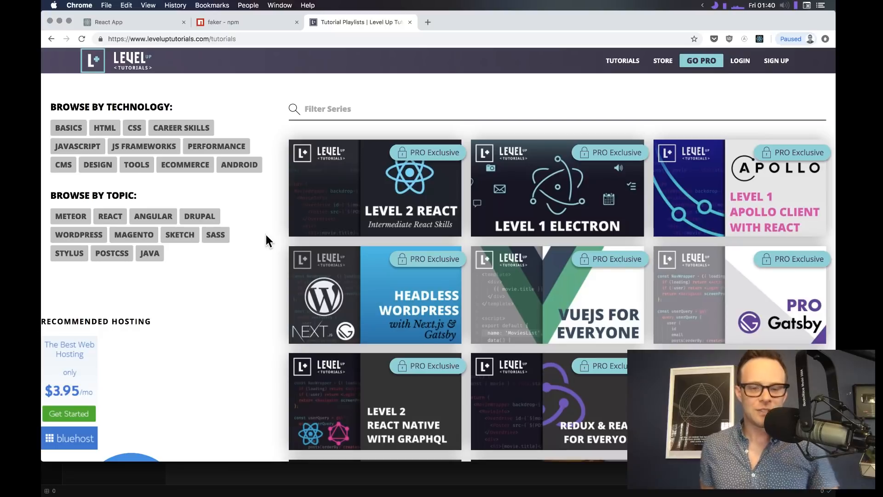
left_click(316, 211)
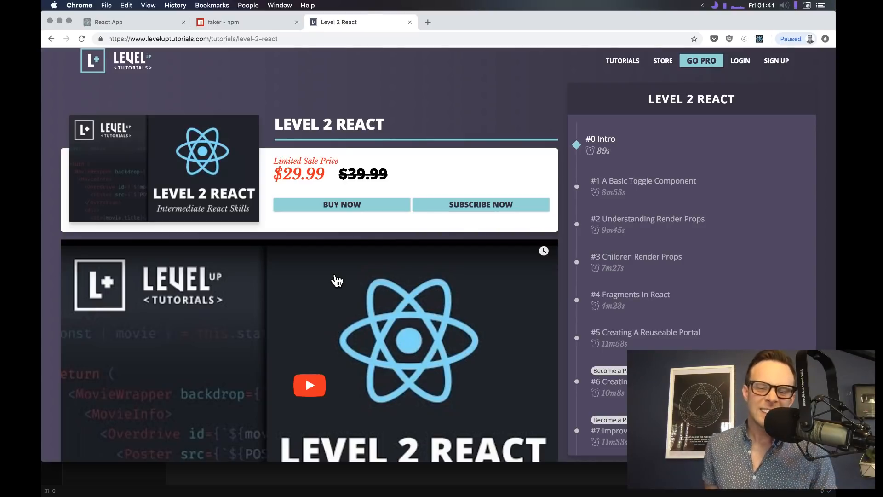
scroll(337, 281, "down", 5)
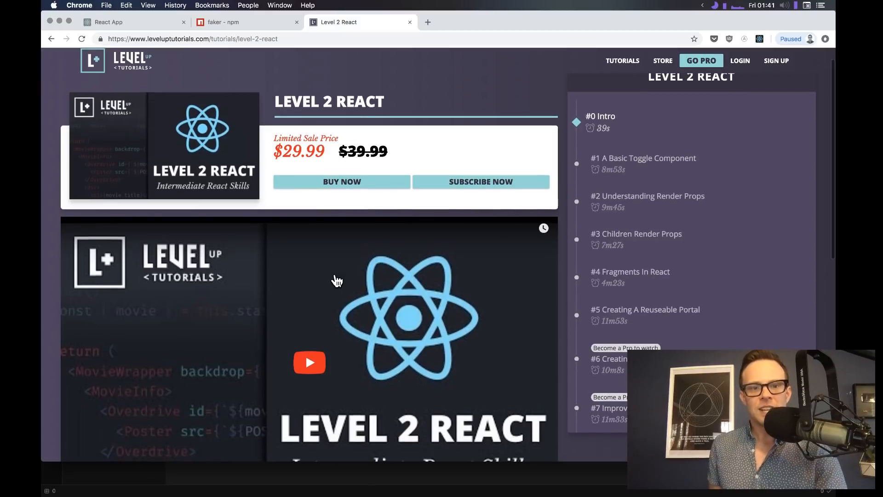
scroll(690, 242, "up", 5)
scroll(692, 244, "down", 10)
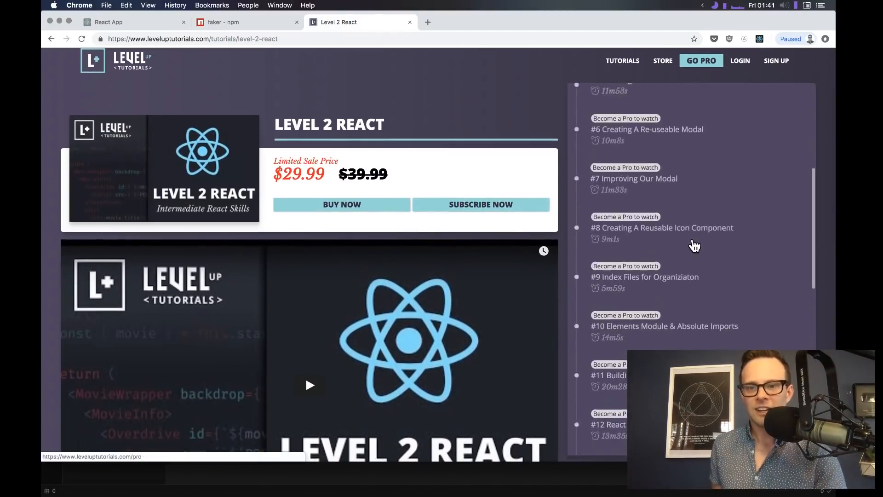
scroll(450, 305, "down", 10)
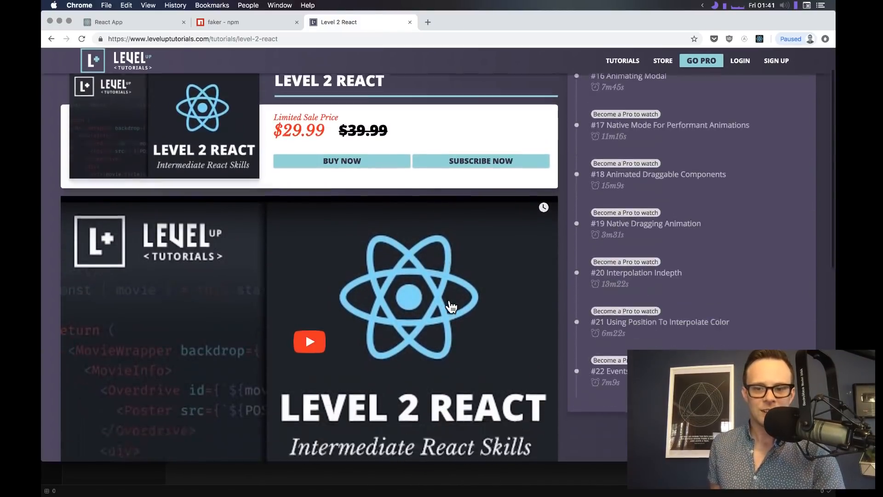
scroll(449, 306, "up", 3)
scroll(451, 307, "up", 5)
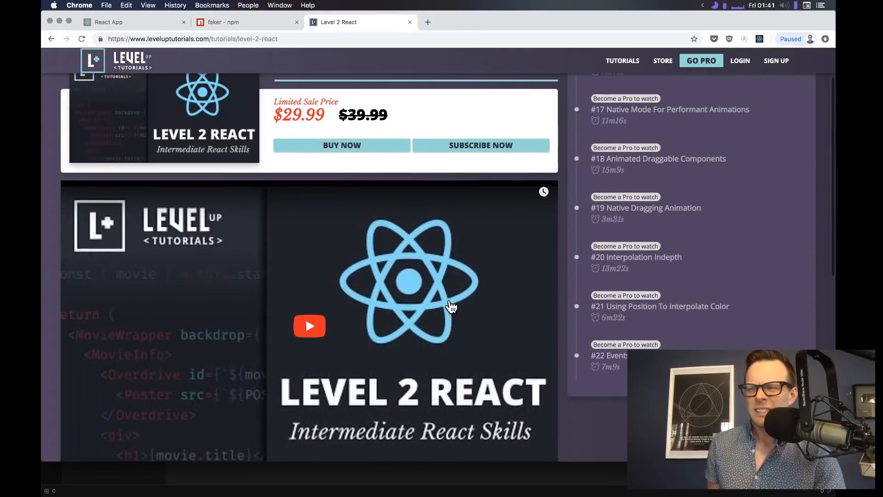
scroll(451, 307, "down", 7)
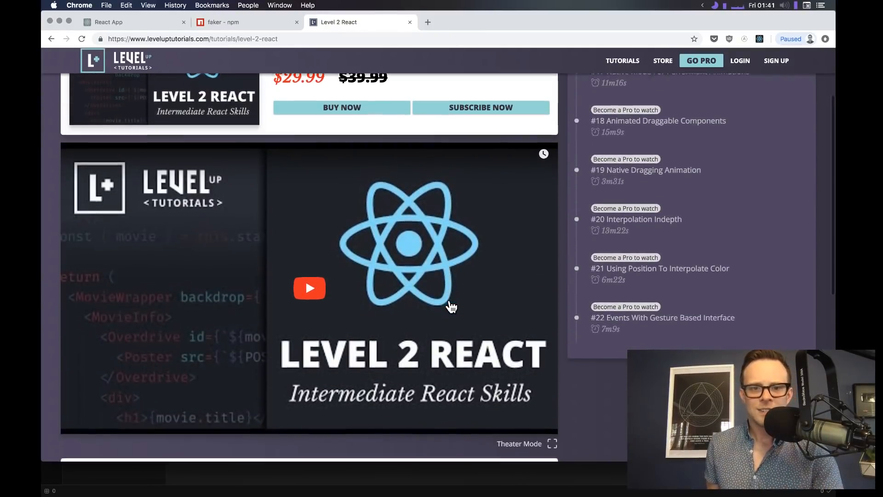
scroll(451, 307, "up", 10)
scroll(450, 307, "down", 1)
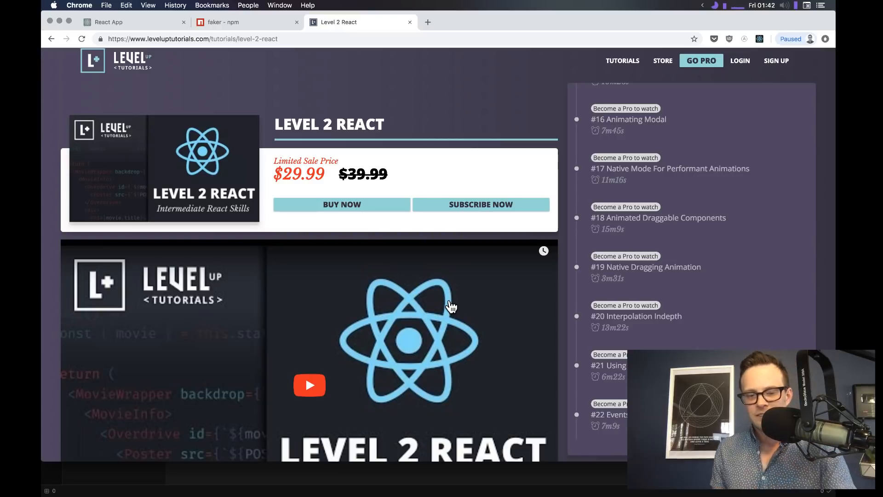
Switch to Framer X and bring the empty area of the main frame below the white content card into view
key("super+Tab")
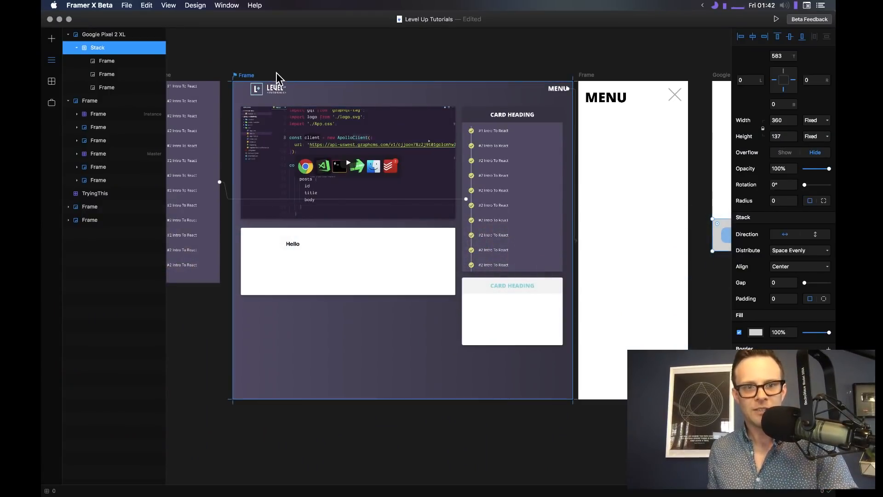
scroll(316, 199, "down", 1)
scroll(316, 198, "up", 3)
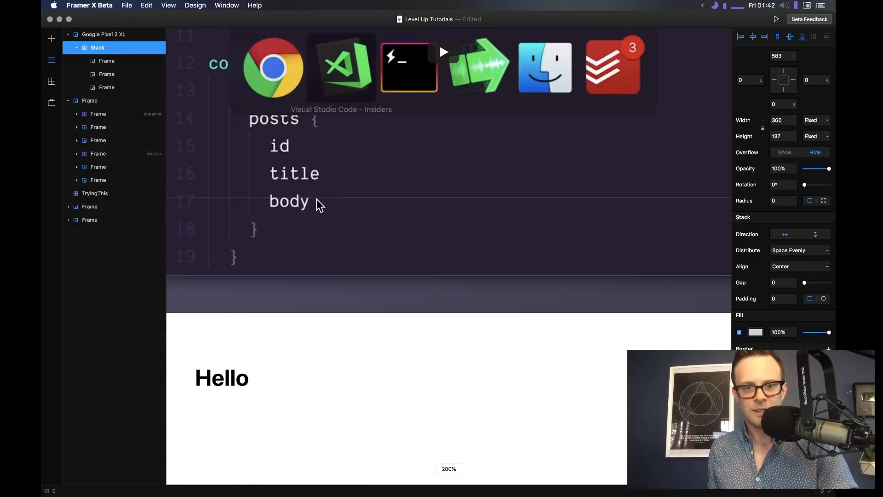
scroll(317, 199, "down", 5)
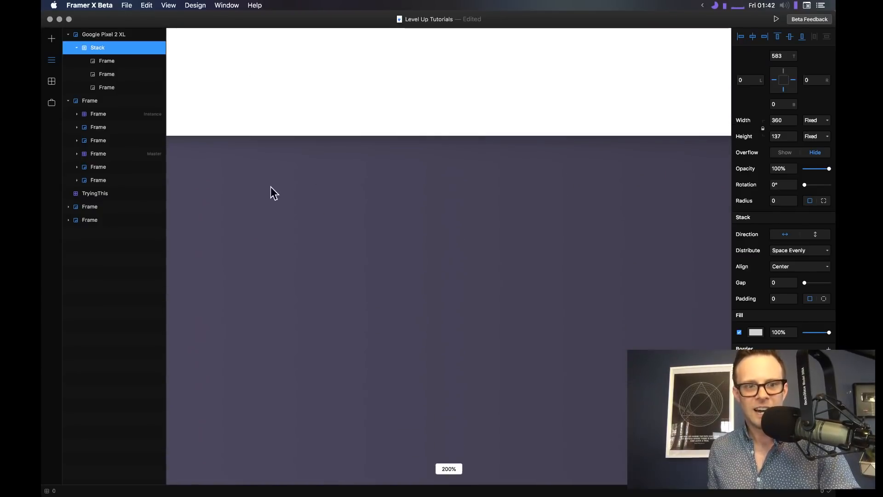
Draw a closed six-point path with a curved lower-left corner in the empty area below the white card
left_click(51, 38)
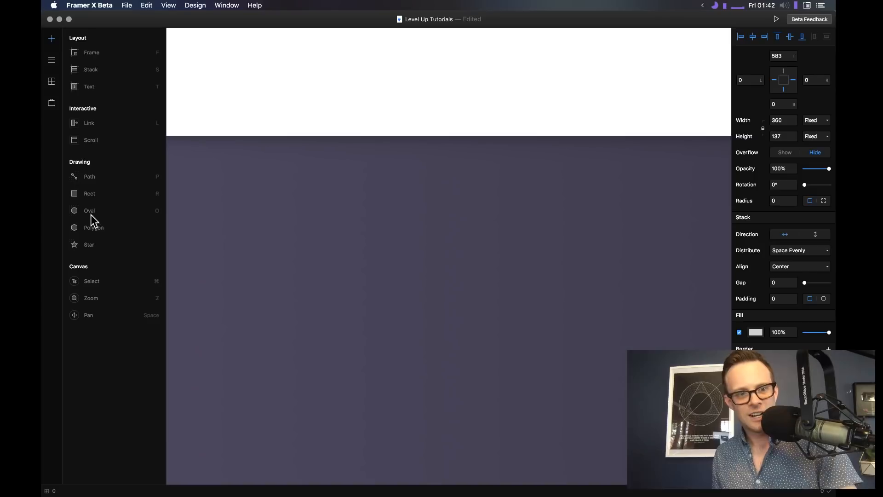
left_click(89, 176)
left_click(334, 224)
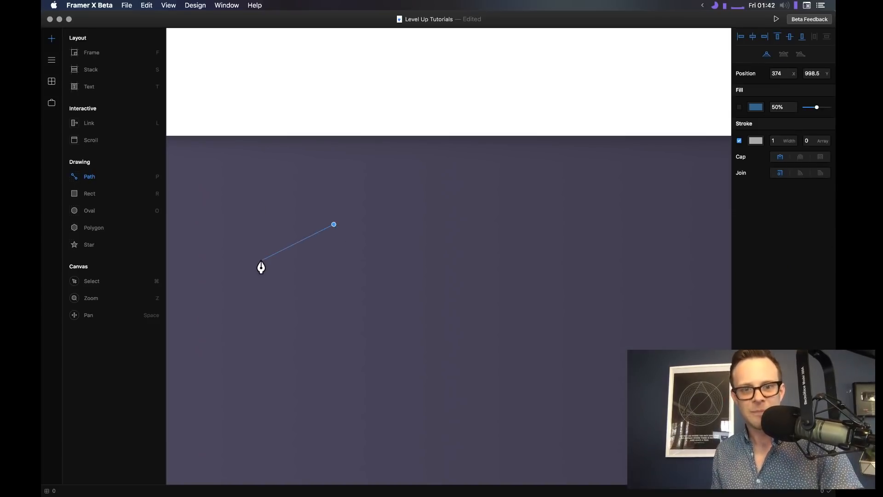
left_click(262, 260)
left_click_drag(298, 316, 409, 324)
left_click(526, 323)
left_click(630, 194)
left_click(386, 174)
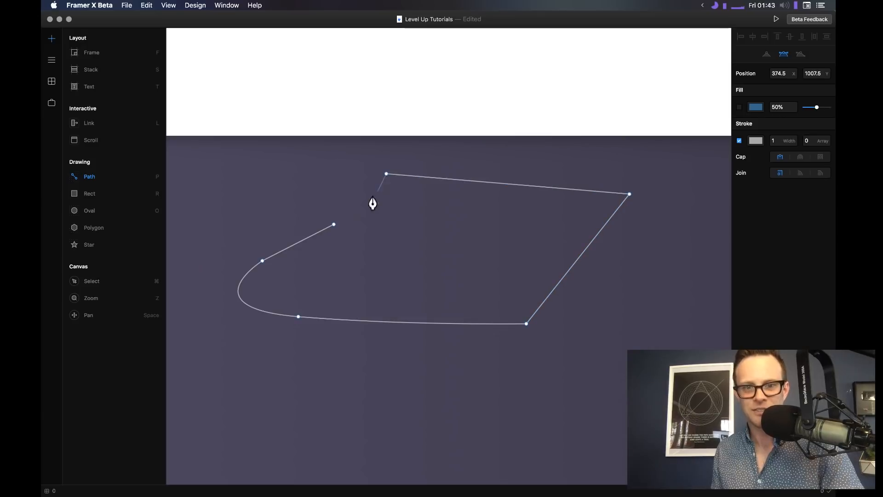
key("Escape")
left_click(334, 224)
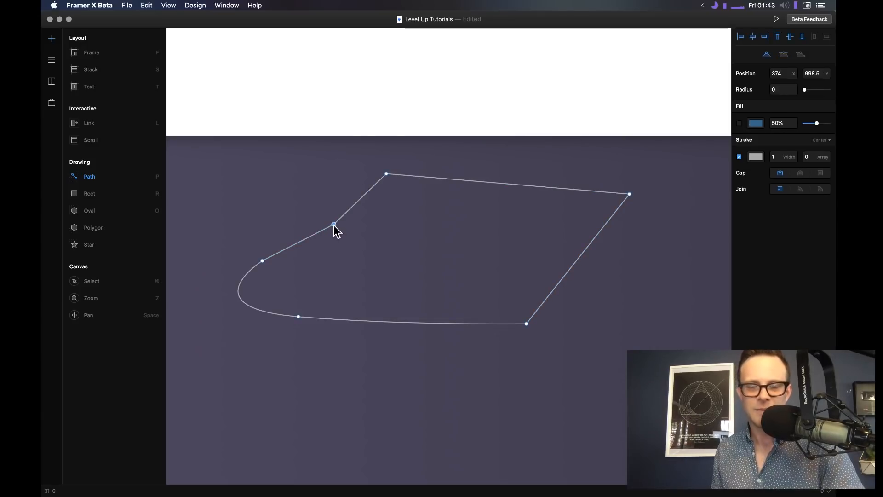
Move the path's starting point up to about X 340, Y 930, then check the point and segment selection
left_click_drag(333, 224, 300, 160)
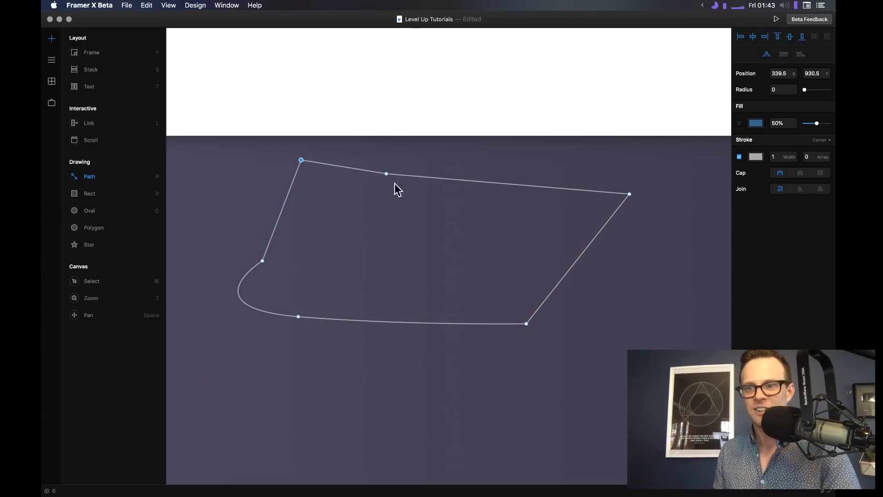
left_click(409, 237)
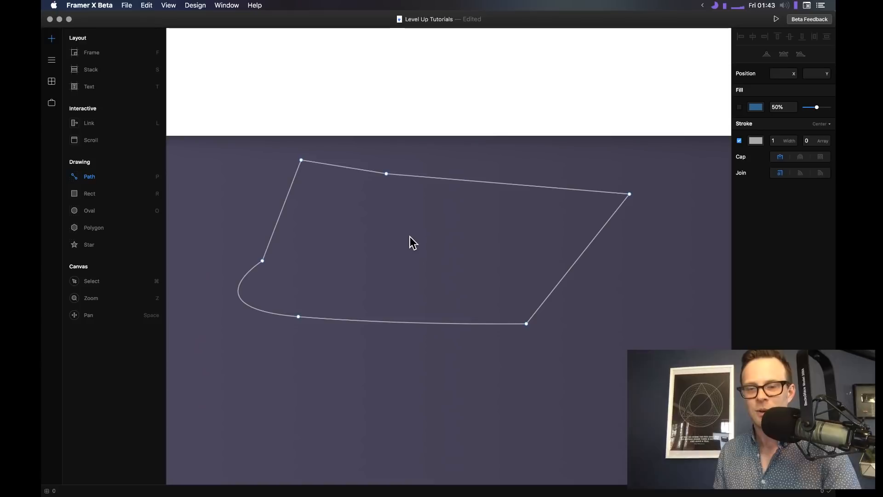
left_click(389, 174)
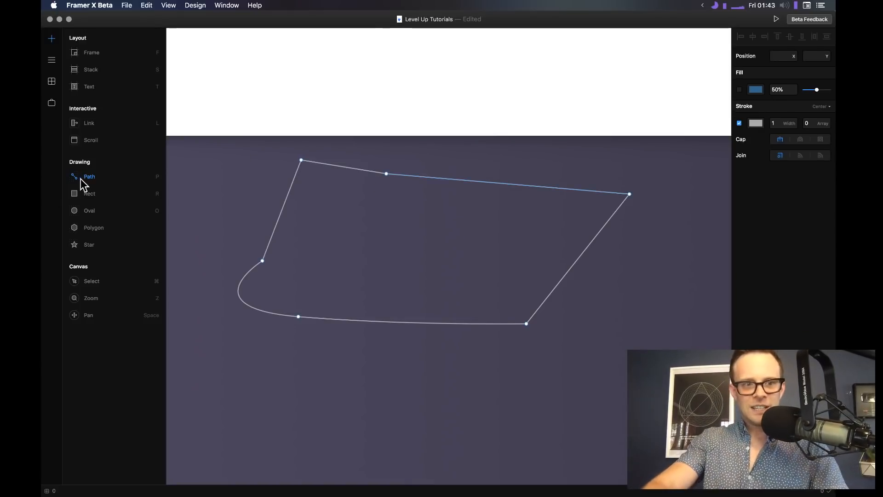
Show the layer tree and delete the closed path from the main frame
left_click(52, 80)
left_click(52, 60)
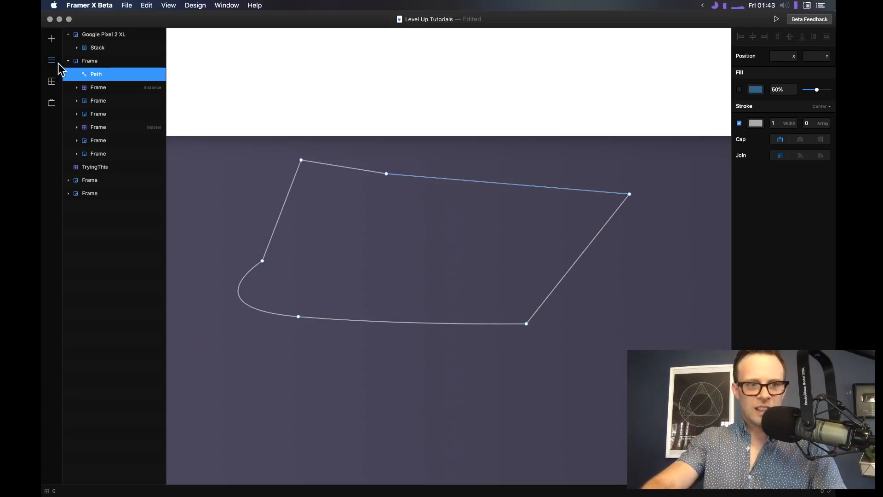
key("BackSpace")
left_click_drag(258, 161, 653, 332)
key("BackSpace")
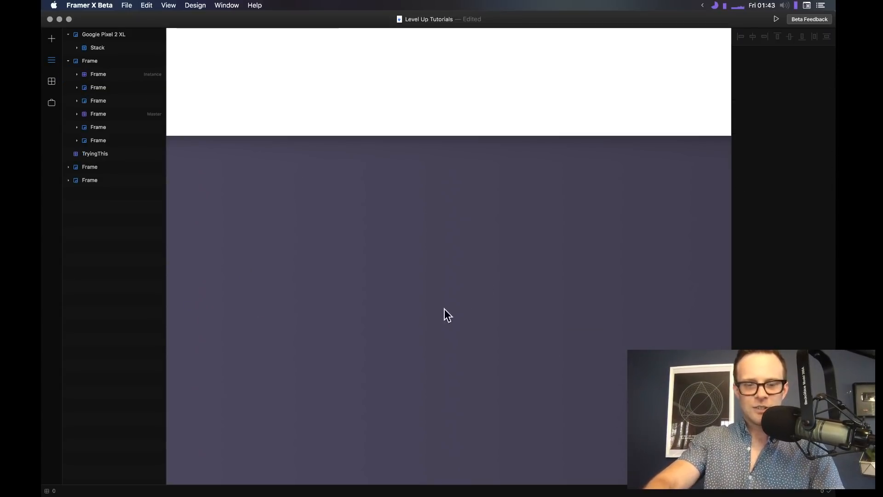
Draw a straight vertical two-point path in the empty area, starting at about X 431, Y 962
key("p")
left_click(388, 190)
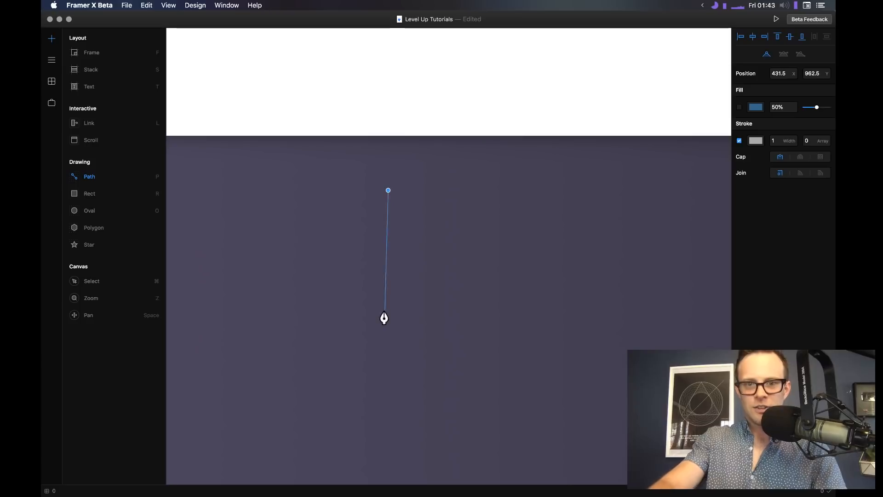
left_click(406, 357)
key("Escape")
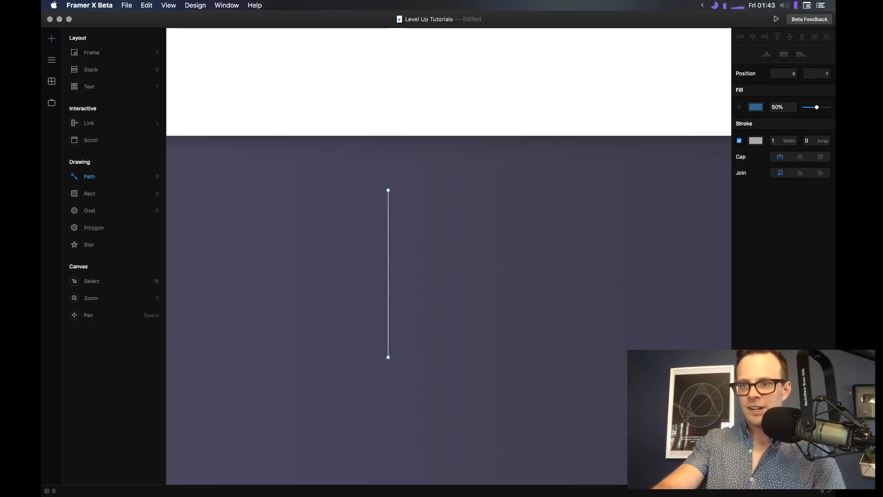
Set the vertical line's stroke width to 6
left_click(778, 141)
key("Up")
key("Up")
key("Up")
key("Up")
key("Up")
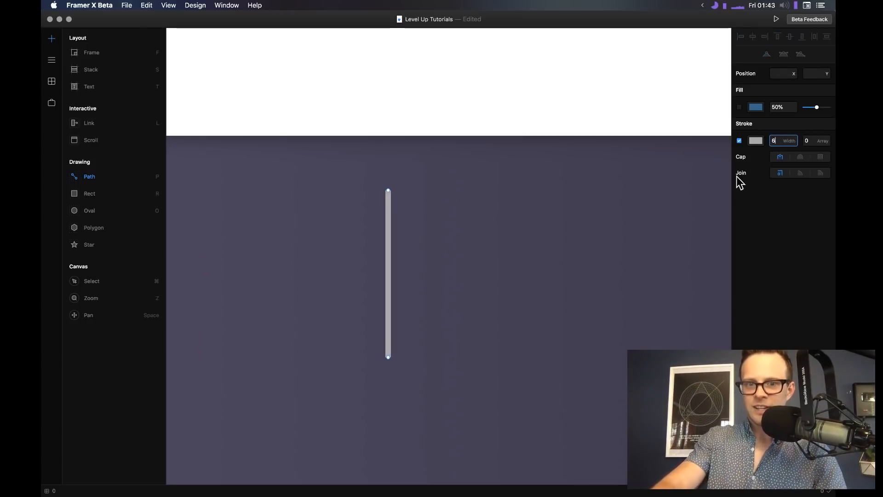
key("Return")
Compare round and square caps on the vertical line, leaving its cap and join both set to round
left_click(800, 156)
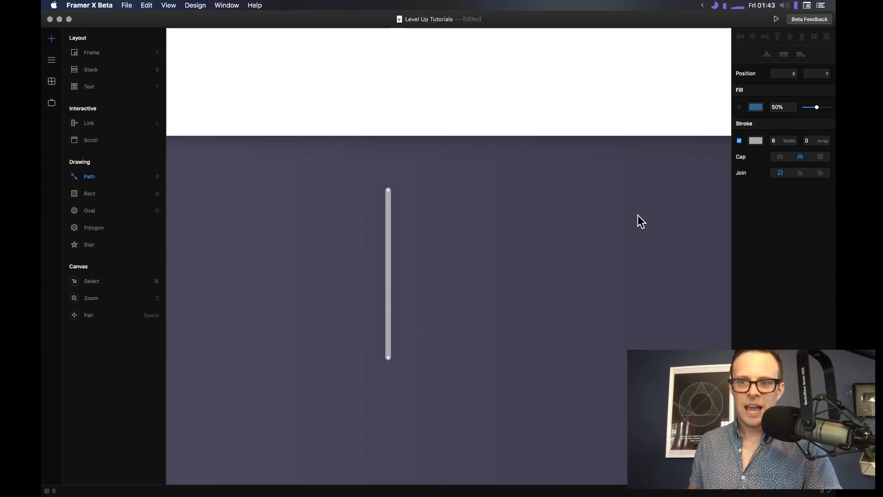
scroll(435, 327, "up", 3)
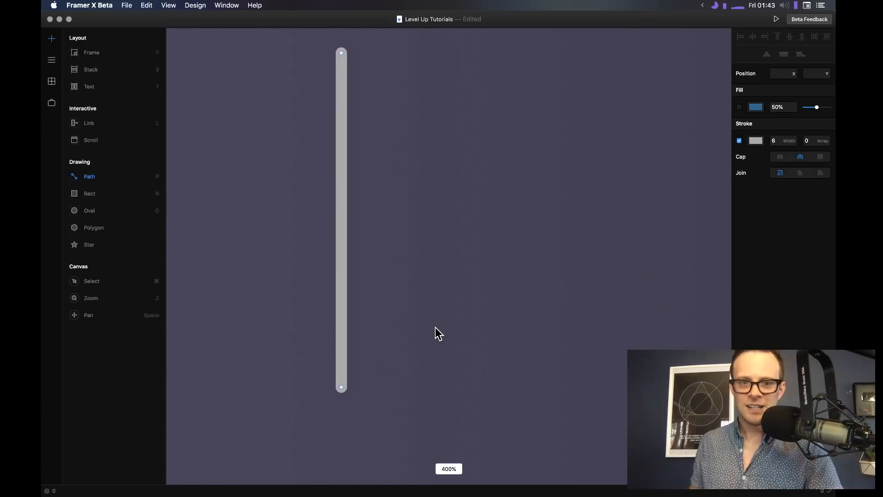
left_click(819, 157)
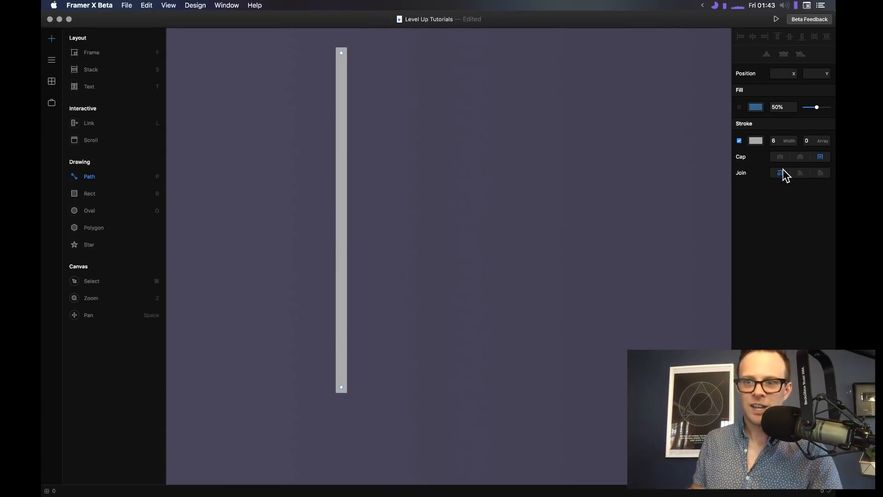
left_click(798, 173)
left_click(800, 157)
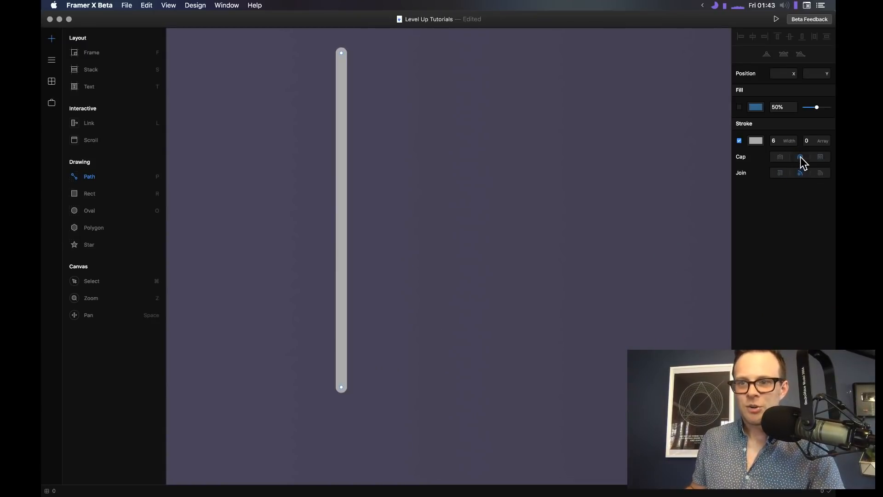
Turn the vertical line into a dashed stroke by setting its array value to 20
left_click(810, 141)
type("12")
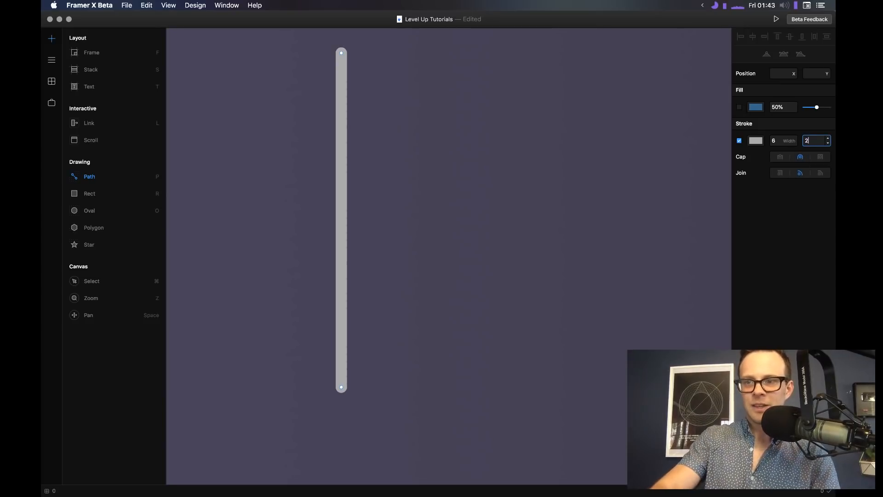
key("Up")
key("Up")
key("Up")
key("Up")
key("Up")
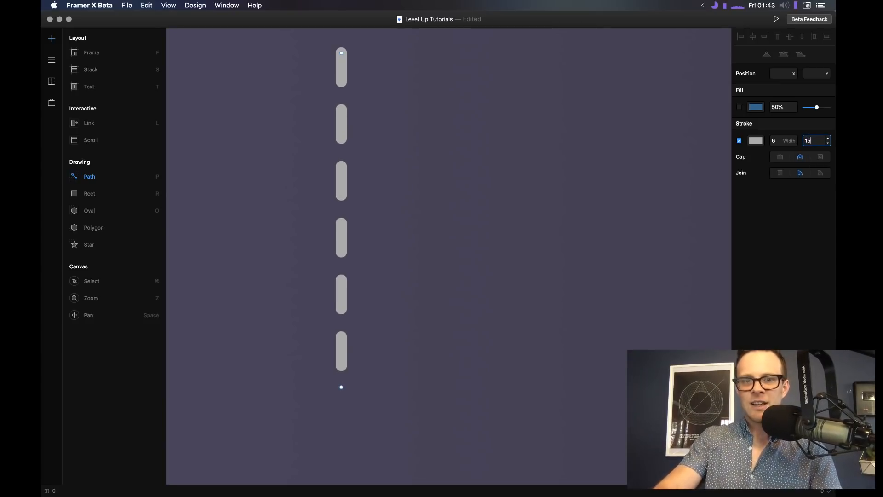
key("Up")
key("Up")
key("Up")
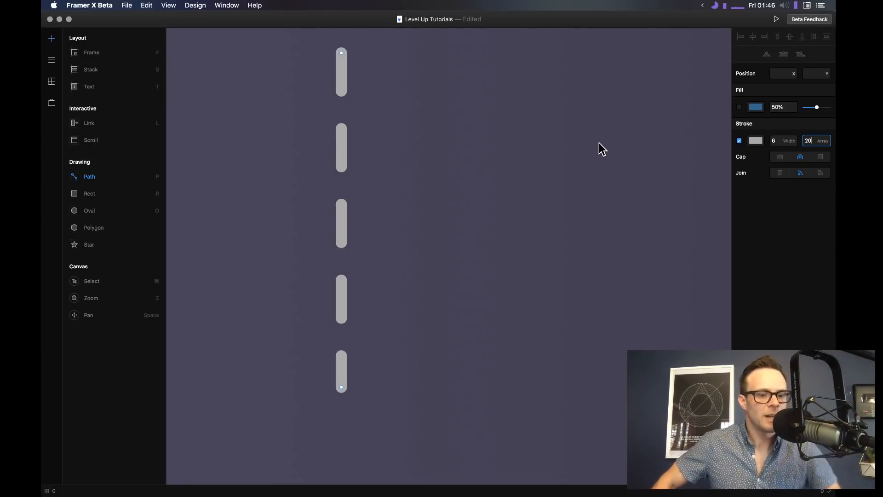
Switch to Chrome and look back through the earlier lessons in the Level 2 React list
key("super+Tab")
key("super+Tab")
key("super+Tab")
key("super+Tab")
key("super+Tab")
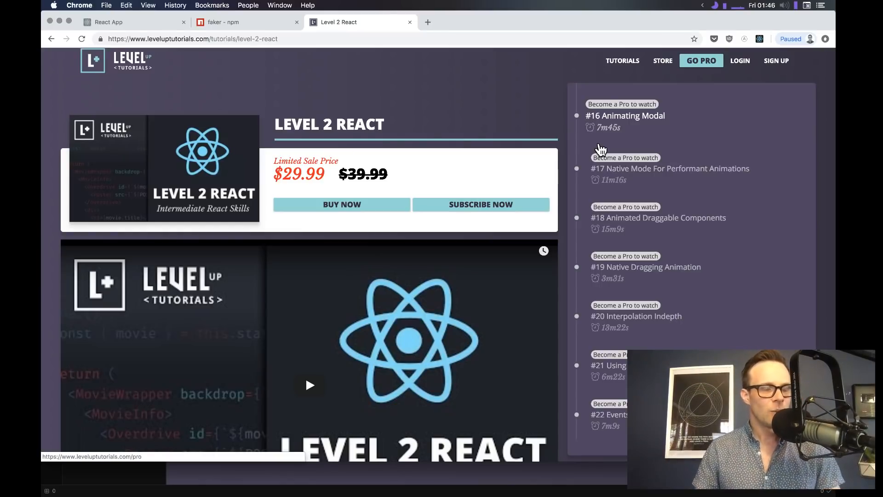
scroll(597, 143, "up", 10)
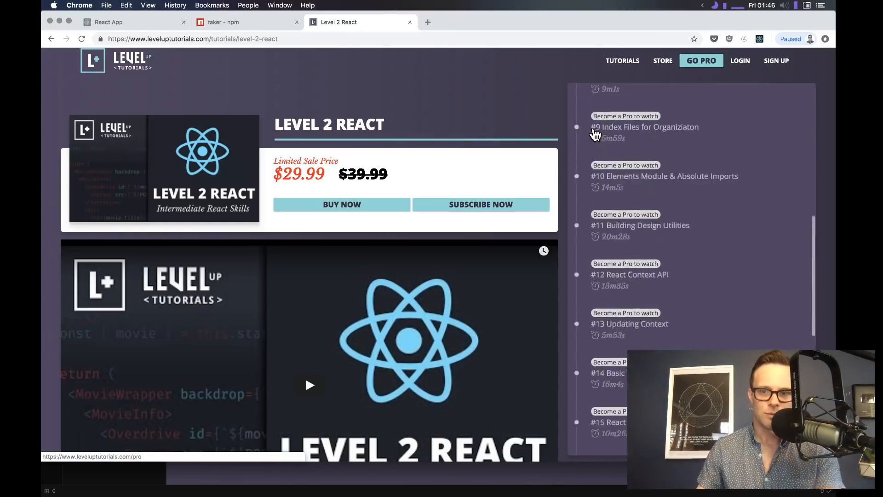